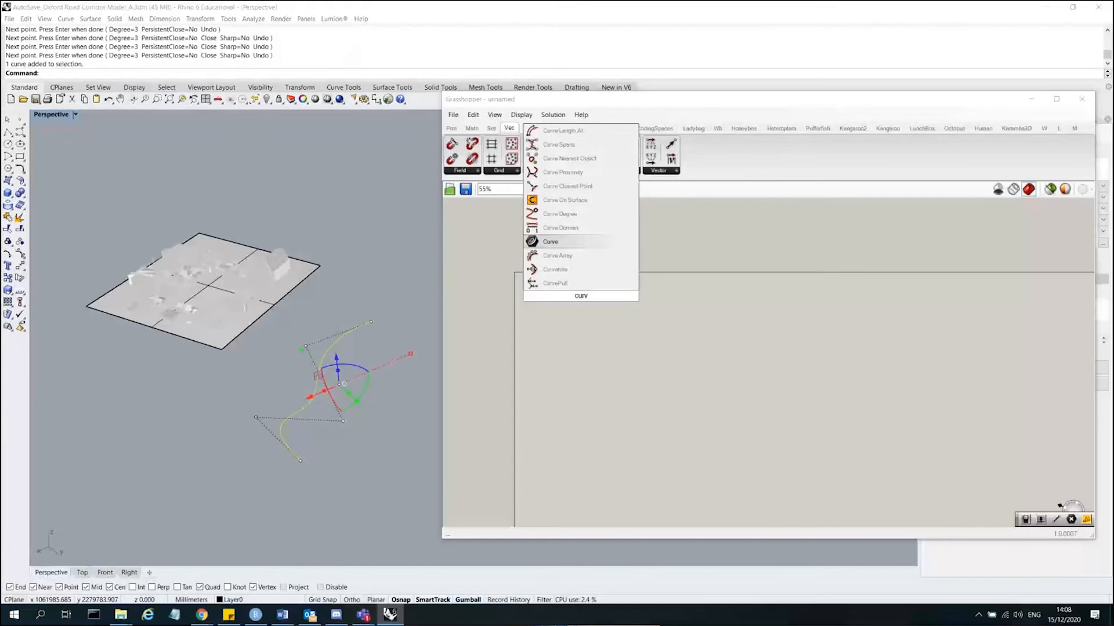
- Add a Curve parameter to the Grasshopper canvas and clear the selection of the drawn curve in the Rhino viewport
key(Return)
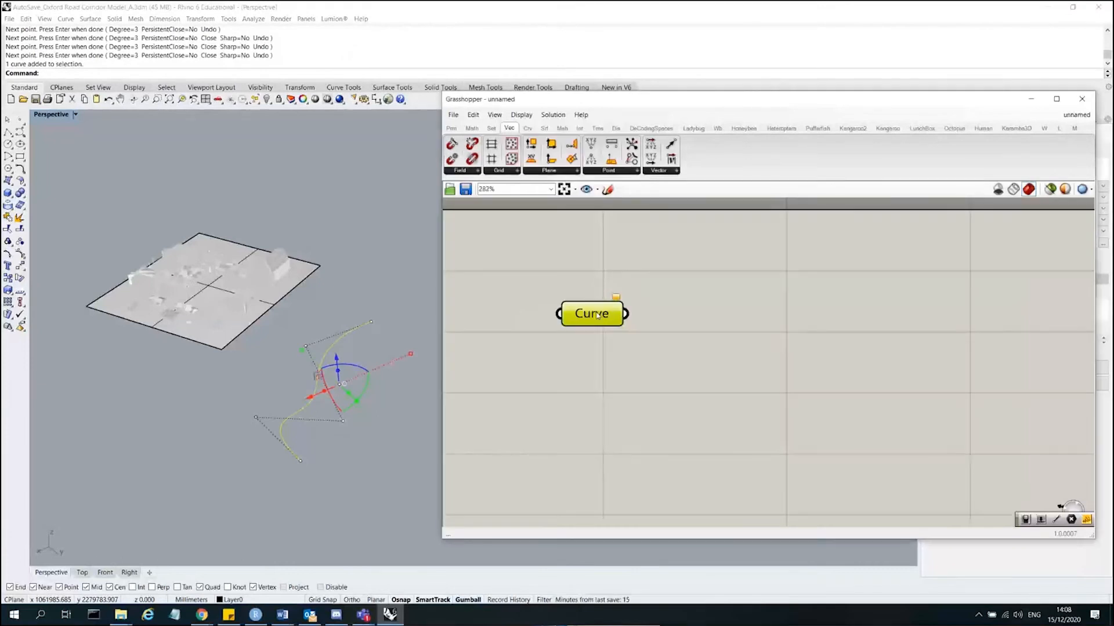
mouse_move(605, 324)
mouse_down()
mouse_move(593, 311)
mouse_move(617, 334)
mouse_move(609, 326)
mouse_up()
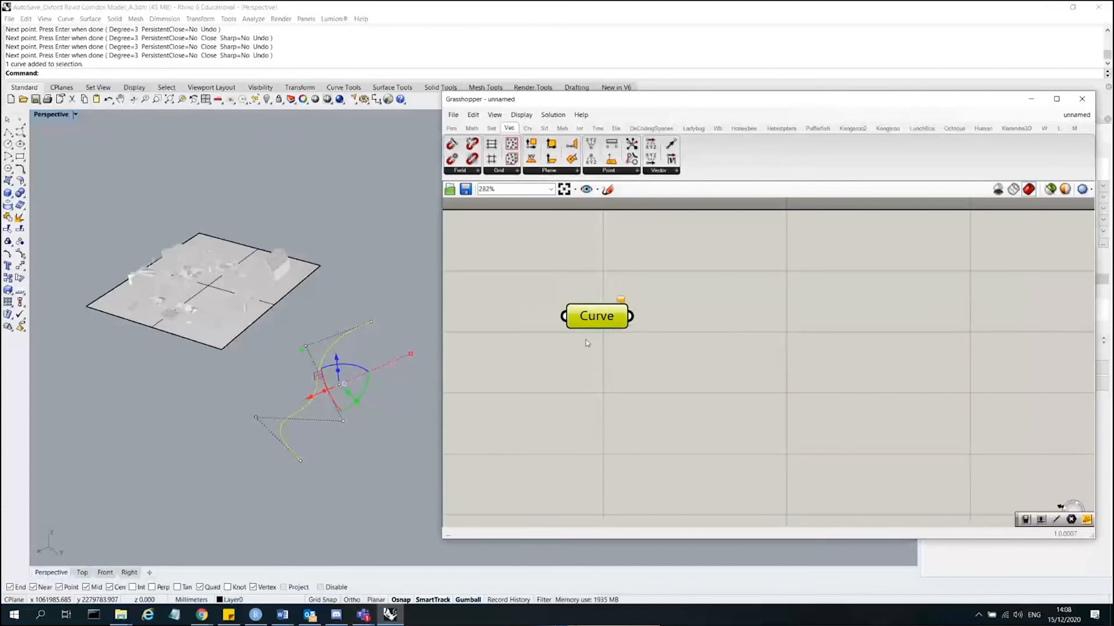
drag(606, 314, 612, 304)
click(340, 474)
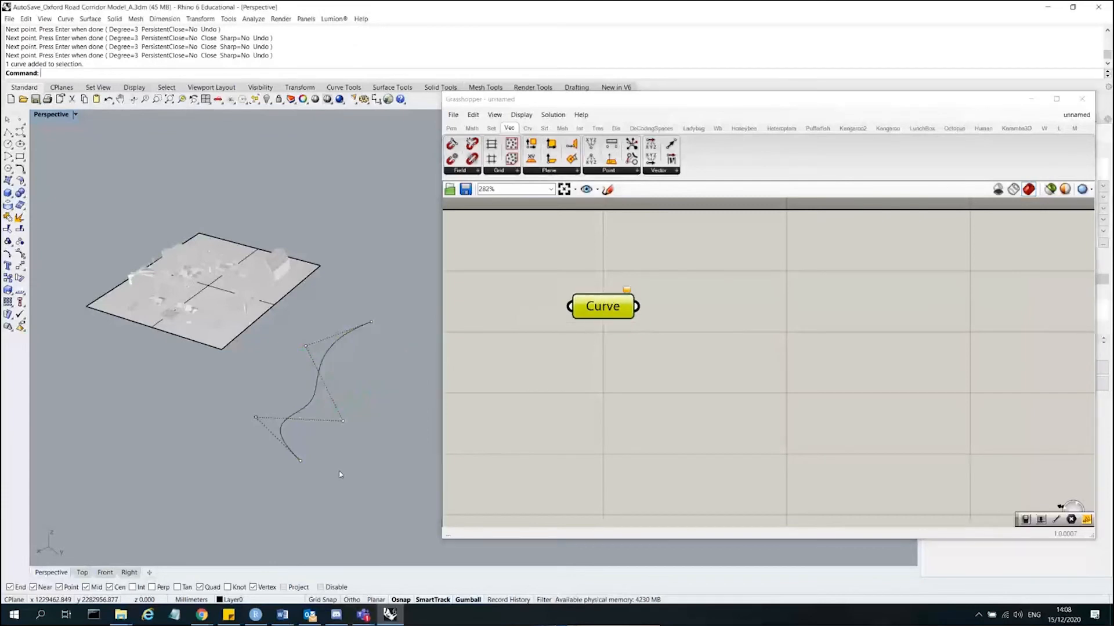
click(314, 397)
click(389, 444)
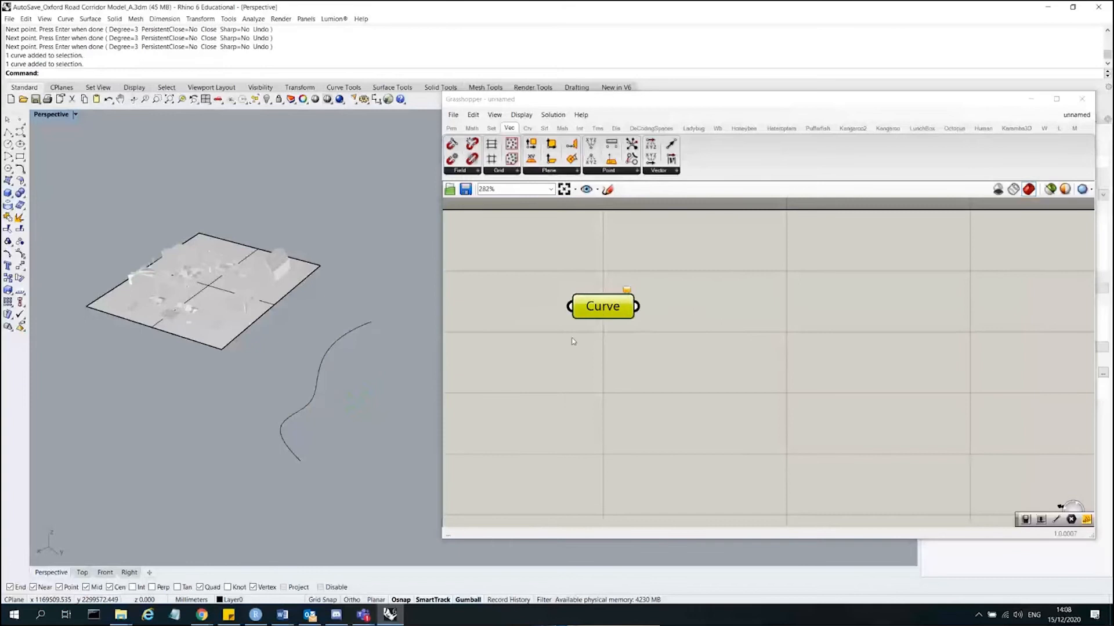
- Reposition the Grasshopper window over the Rhino viewport, keeping the drawn curve in view, and adjust the Curve parameter's placement
drag(911, 103, 875, 74)
mouse_move(568, 286)
mouse_down()
mouse_move(550, 288)
mouse_move(572, 282)
mouse_move(580, 263)
mouse_move(572, 283)
mouse_up()
drag(485, 302, 528, 283)
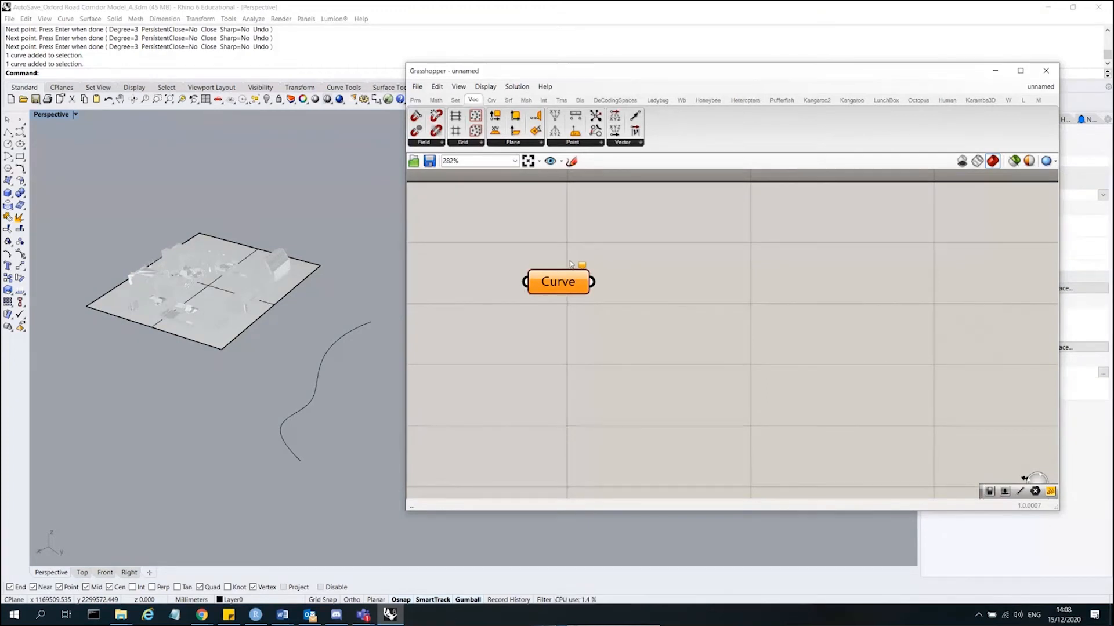
drag(591, 282, 957, 273)
- Select the drawn Rhino curve and assign it to the Curve parameter with Set one Curve
click(347, 436)
click(312, 402)
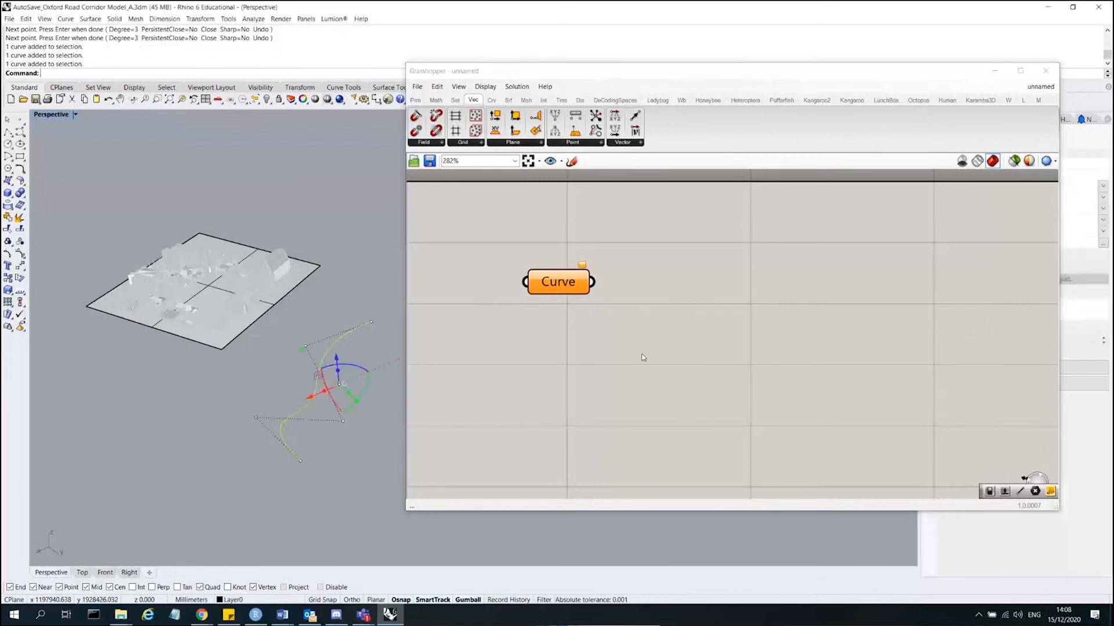
right_click(562, 278)
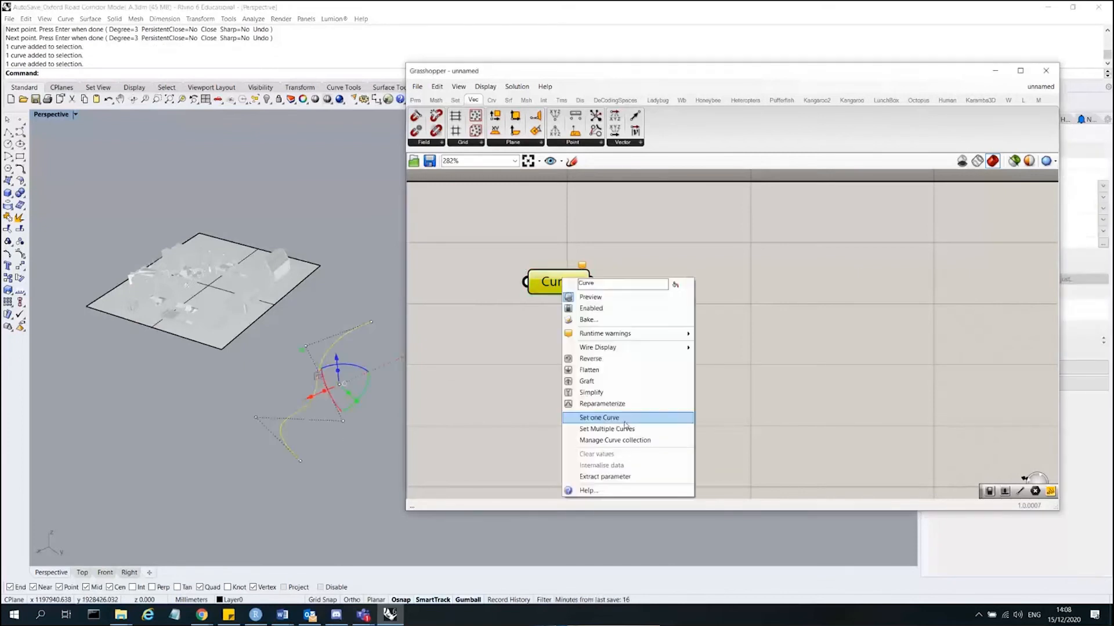
click(624, 419)
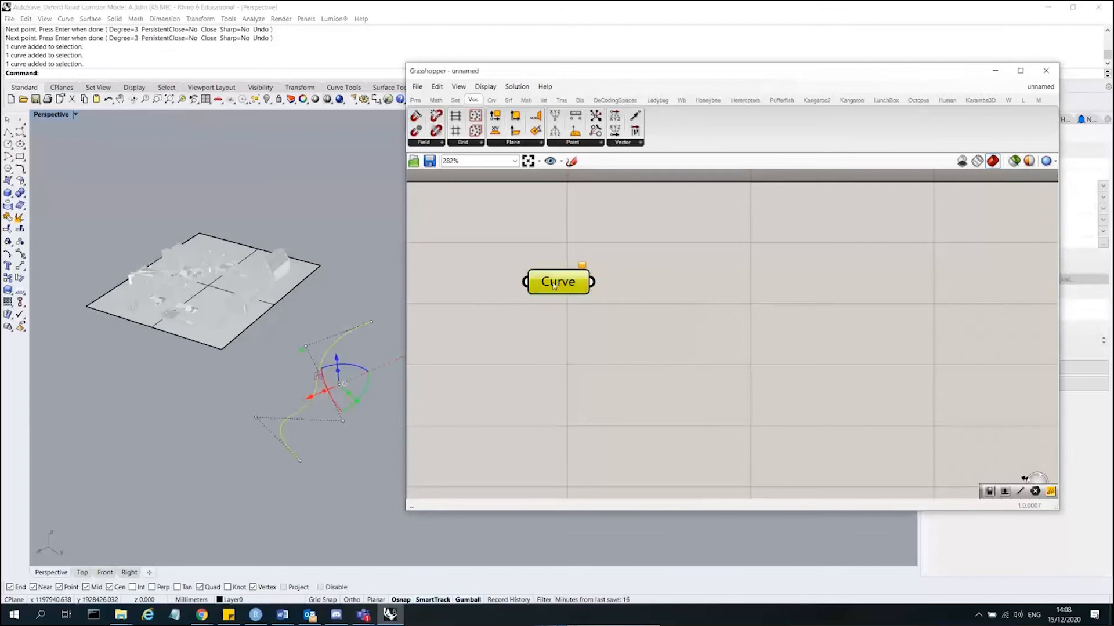
right_click(554, 283)
click(609, 427)
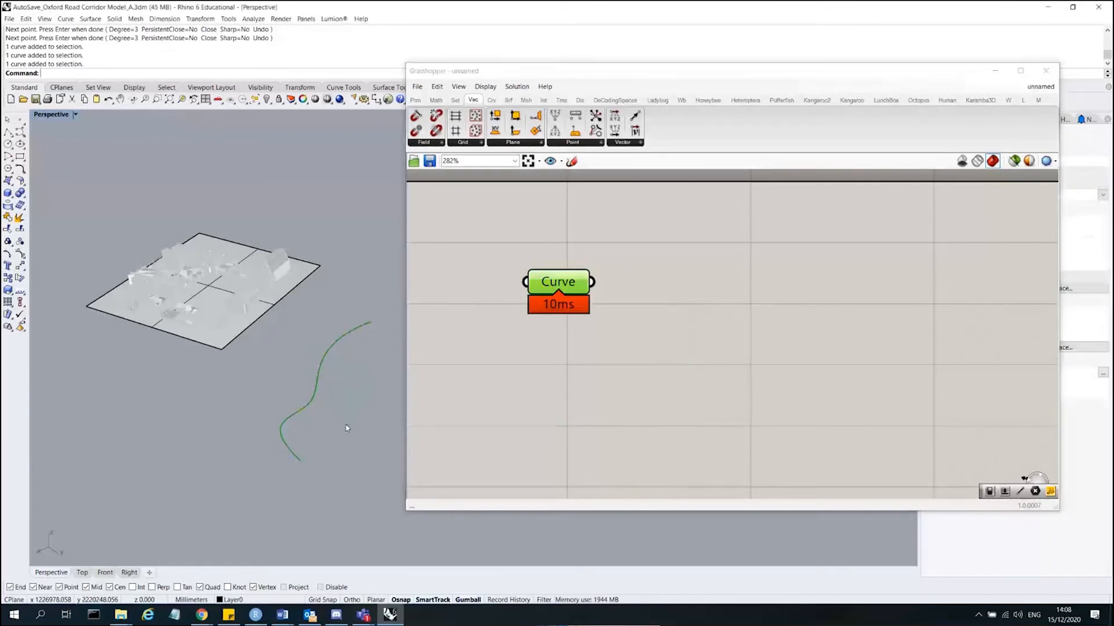
- Shift the Curve parameter slightly on the canvas and compare the viewport preview with the parameter selected and deselected
drag(558, 288, 591, 318)
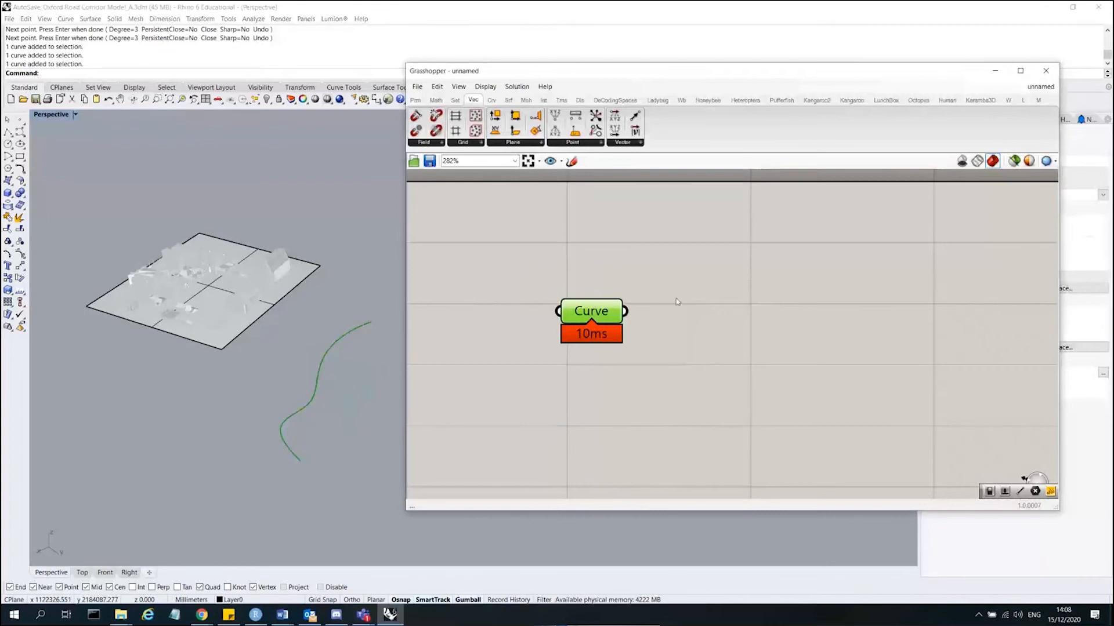
click(609, 378)
click(596, 310)
mouse_move(599, 315)
mouse_down()
mouse_move(615, 281)
mouse_move(603, 321)
mouse_move(608, 302)
mouse_move(609, 312)
mouse_up()
drag(276, 368, 350, 427)
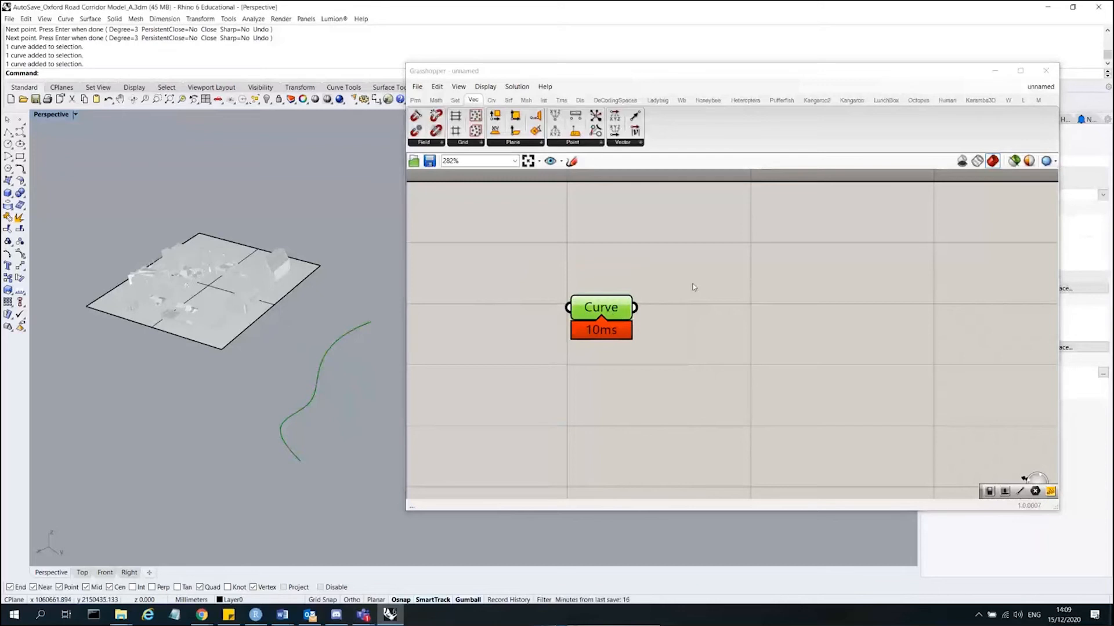
click(680, 272)
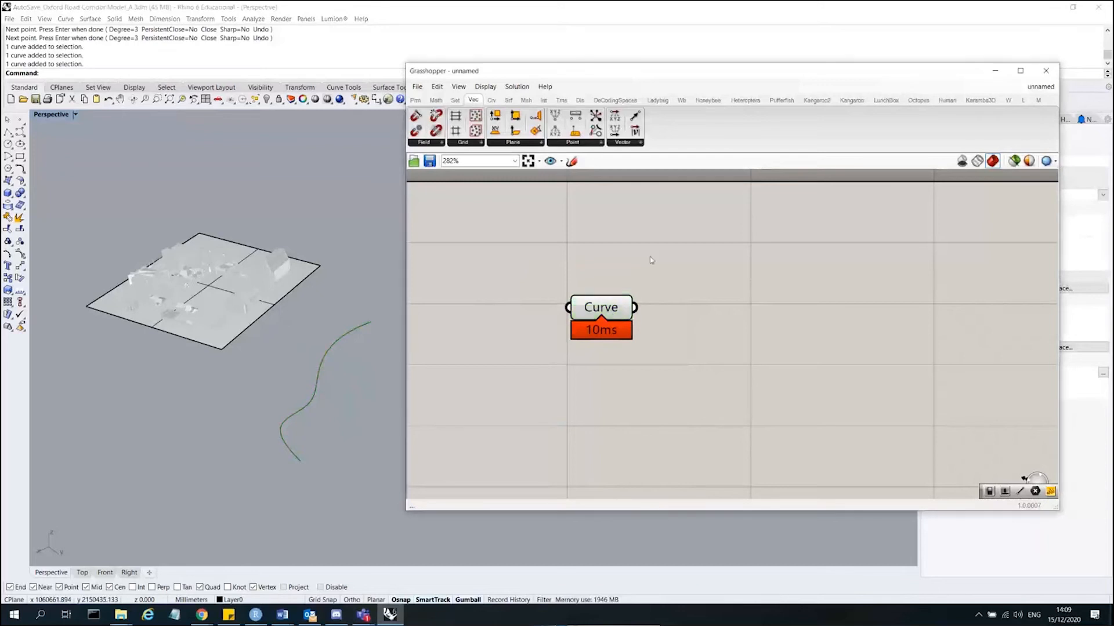
- Hide the original Rhino curve and check the Curve parameter's preview with the parameter selected and deselected
drag(354, 425, 263, 380)
drag(377, 290, 295, 354)
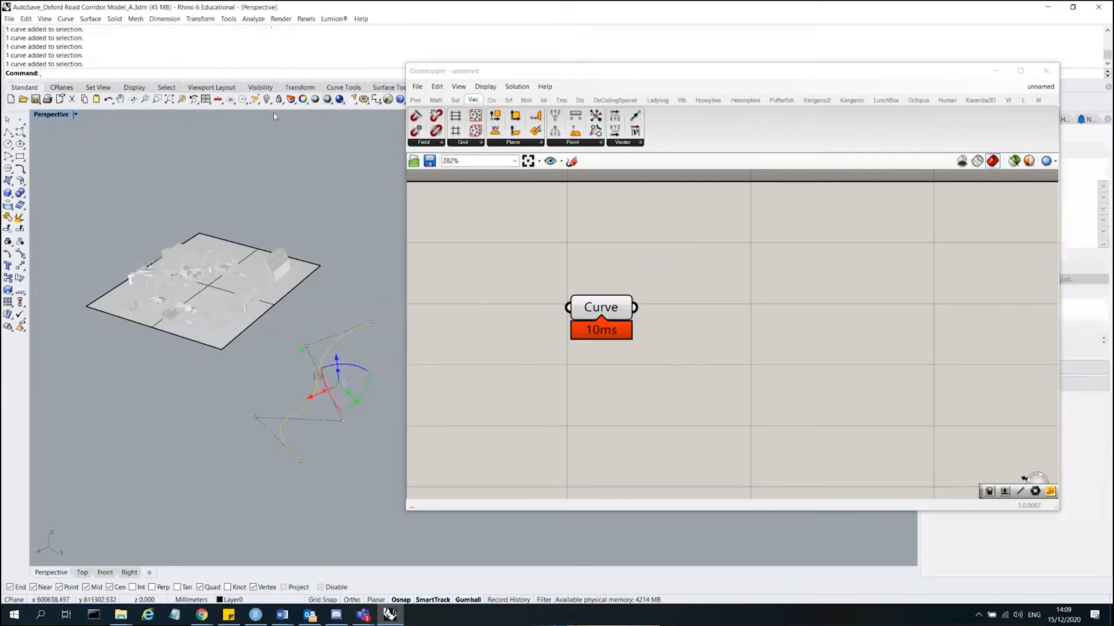
click(266, 99)
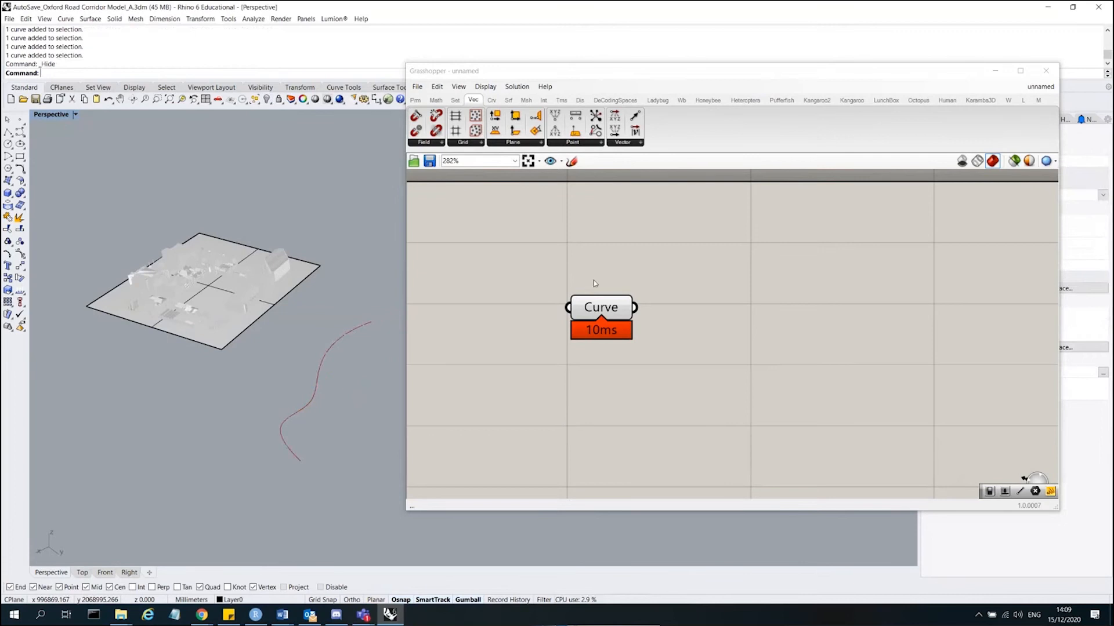
drag(338, 417, 303, 382)
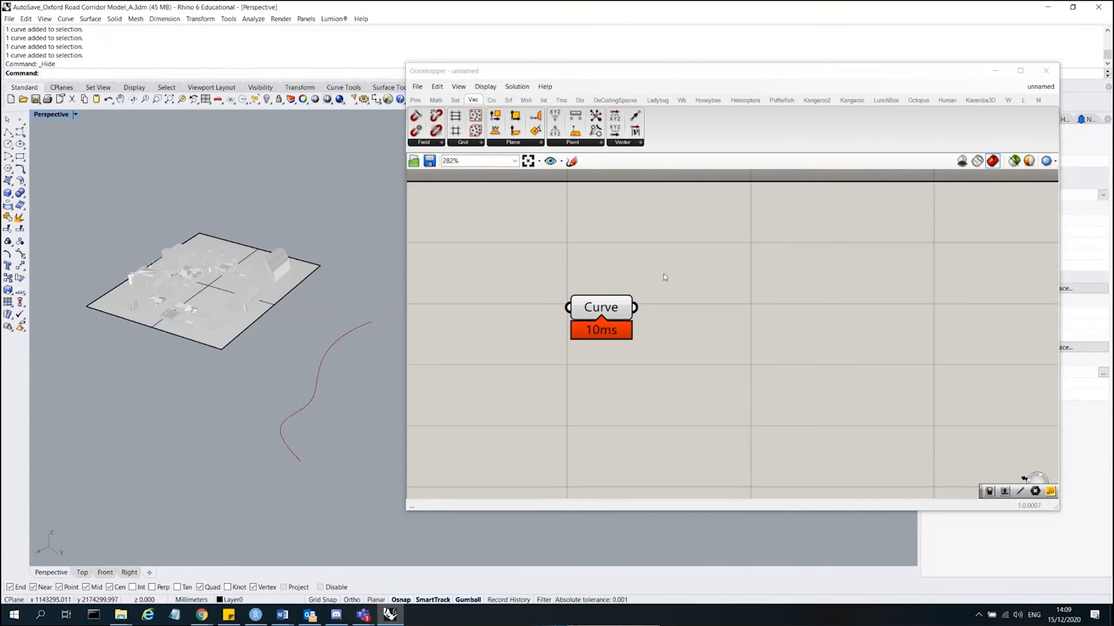
click(592, 310)
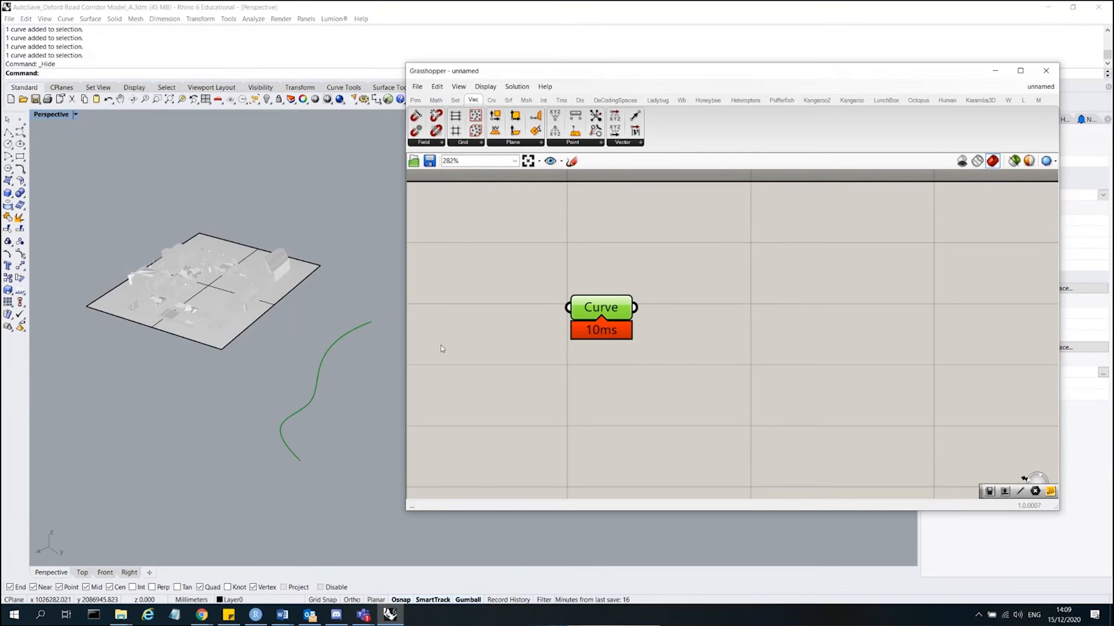
click(698, 381)
click(330, 389)
drag(341, 473, 313, 440)
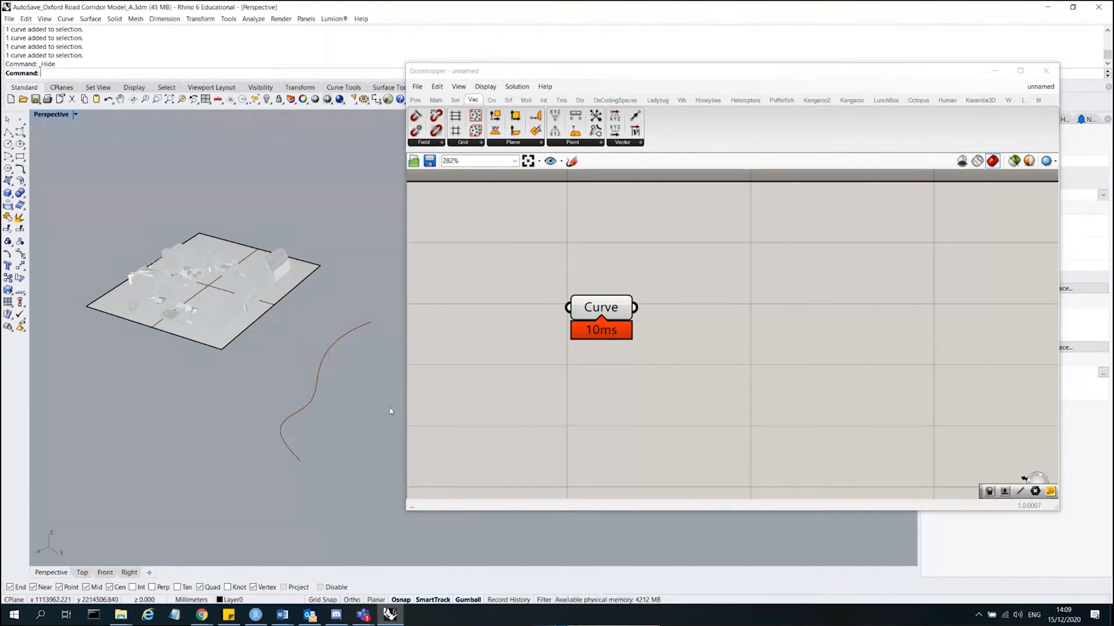
- Show the hidden objects, move the Rhino curve along its red gumball axis, and check that the Curve parameter follows it
right_click(267, 100)
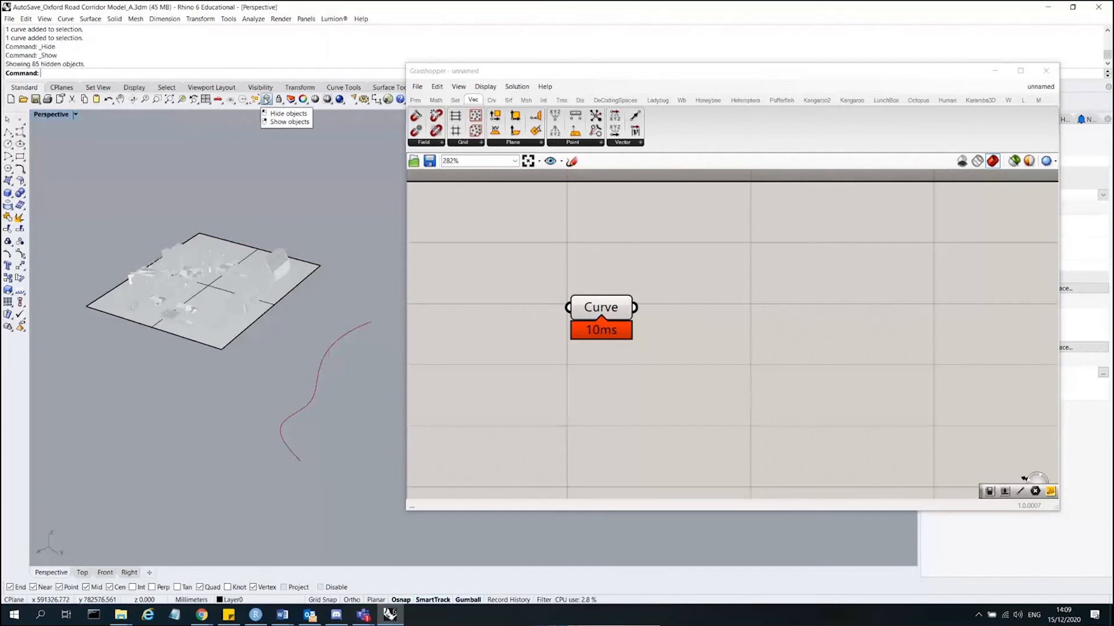
click(318, 378)
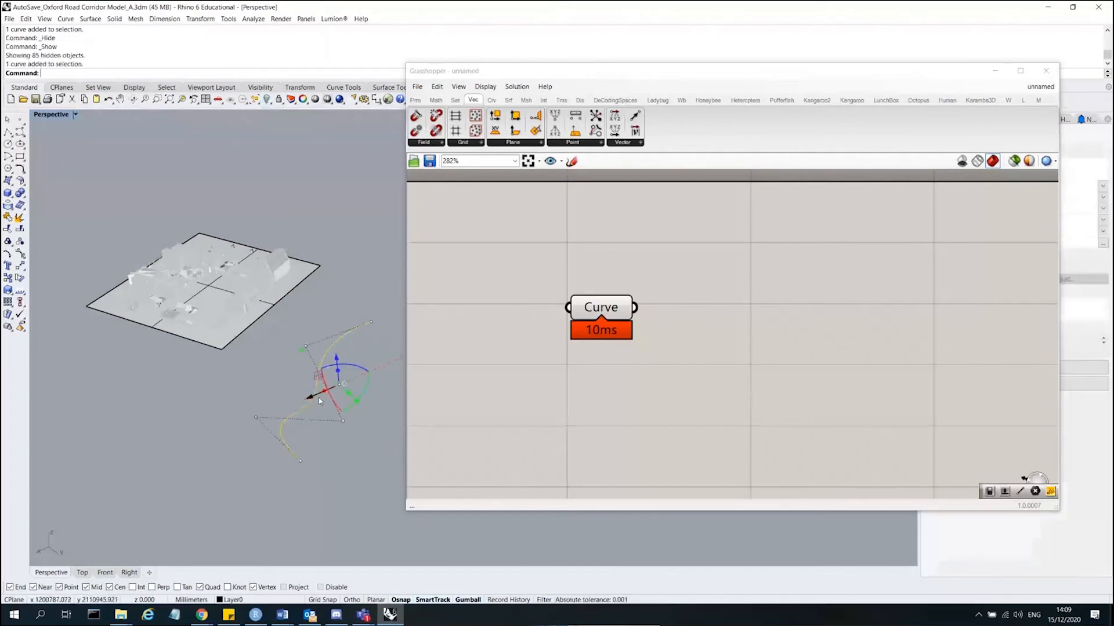
drag(318, 399, 245, 428)
click(326, 440)
drag(630, 350, 568, 290)
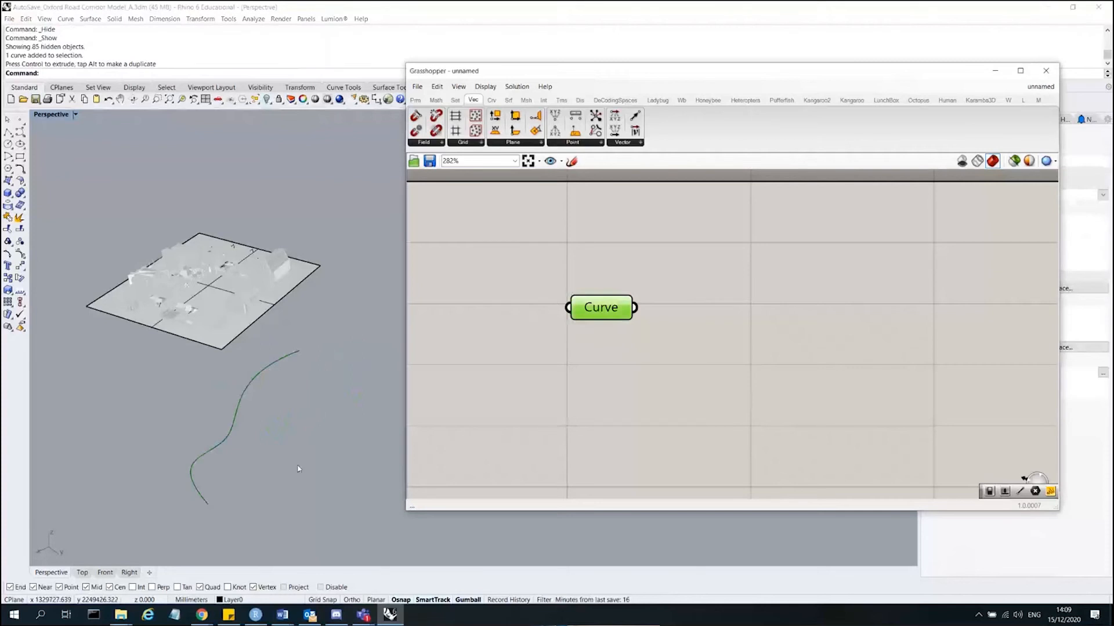
drag(298, 468, 216, 419)
mouse_move(599, 306)
mouse_down()
mouse_move(639, 268)
mouse_move(603, 293)
mouse_up()
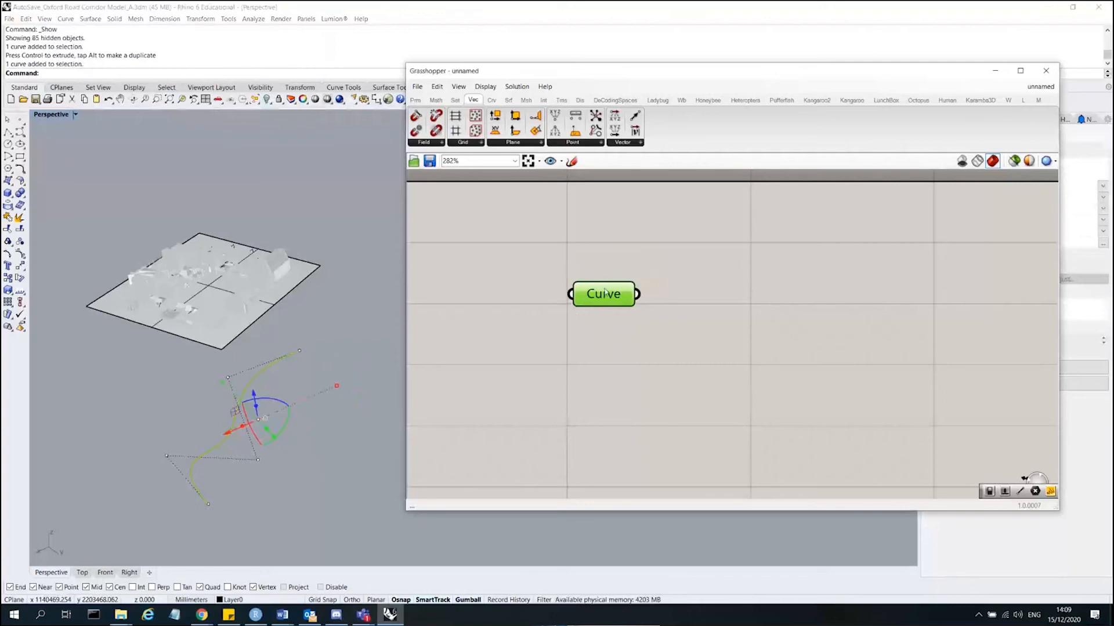
mouse_move(605, 293)
mouse_down()
mouse_move(581, 317)
mouse_move(604, 310)
mouse_up()
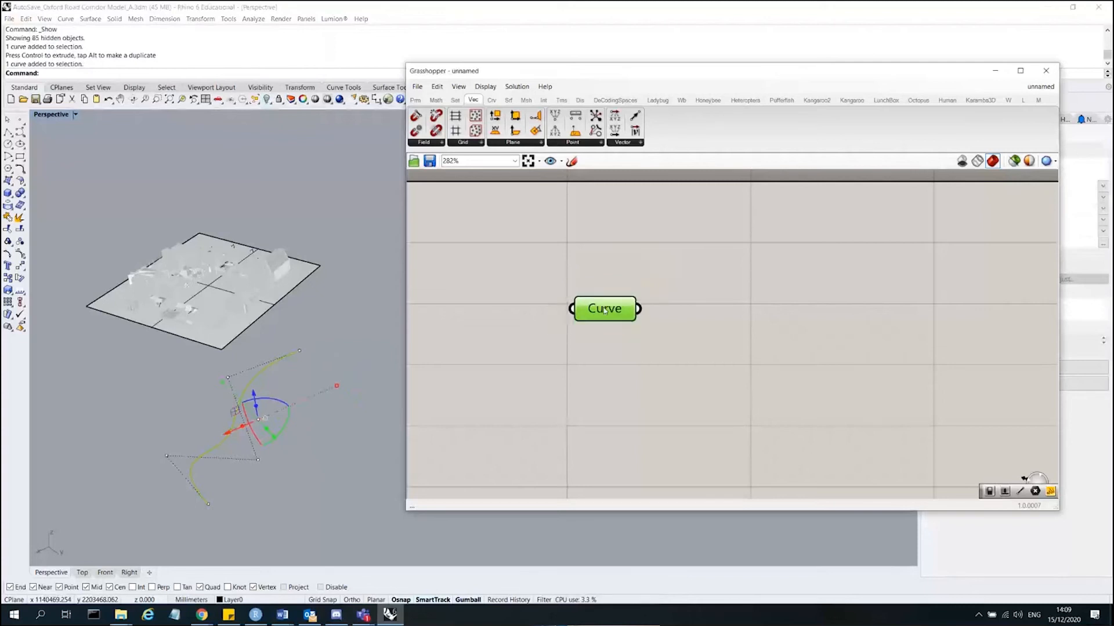
click(356, 404)
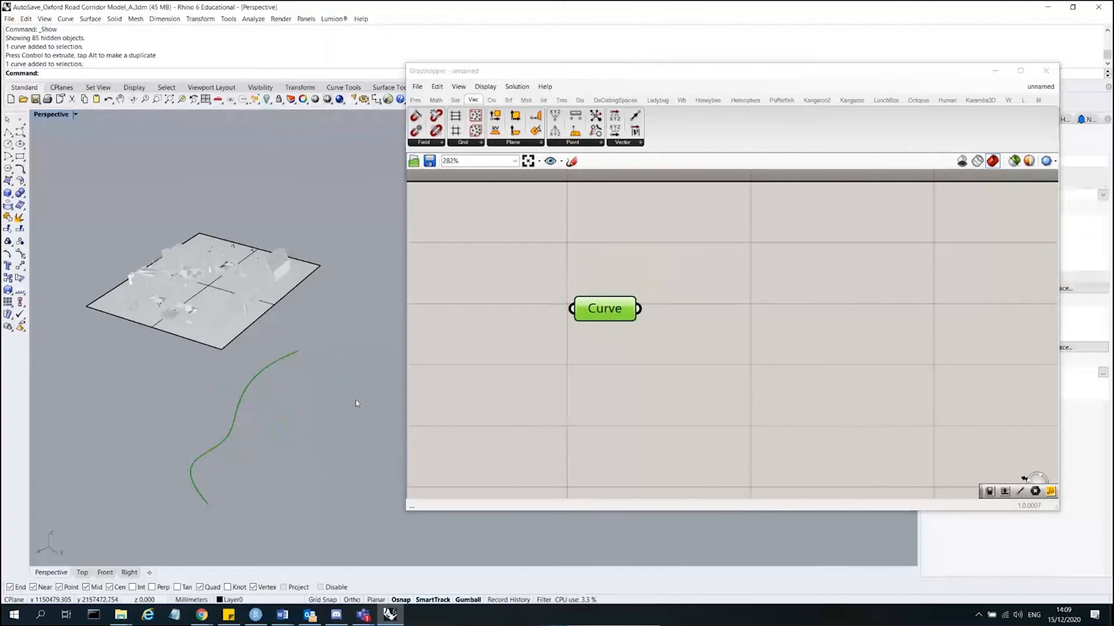
- Draw a single-segment polyline beside the curve in the Perspective viewport
text(Curve)
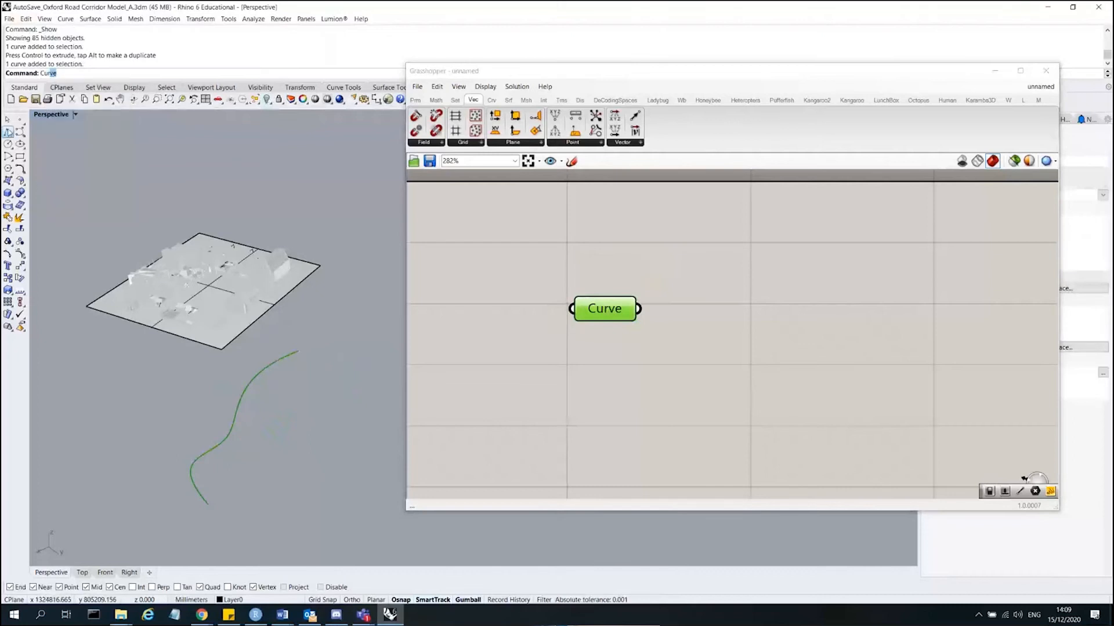
click(8, 132)
click(292, 481)
click(322, 363)
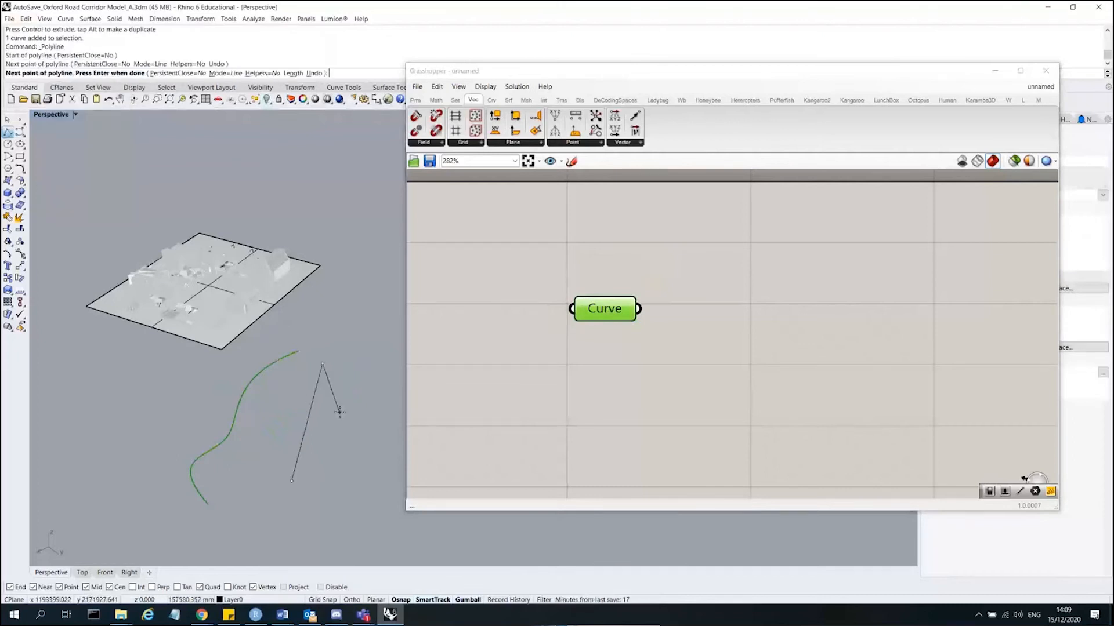
key(Return)
- Select both the curve and the straight line and assign them to the Curve parameter with Set Multiple Curves
drag(351, 440, 223, 408)
right_click(598, 310)
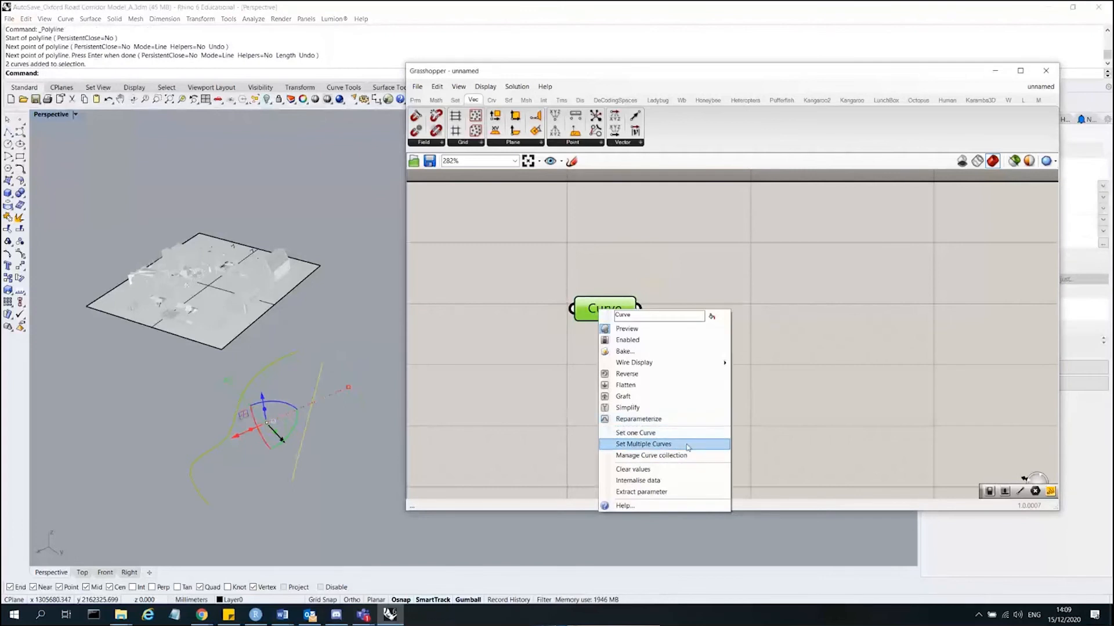
click(687, 445)
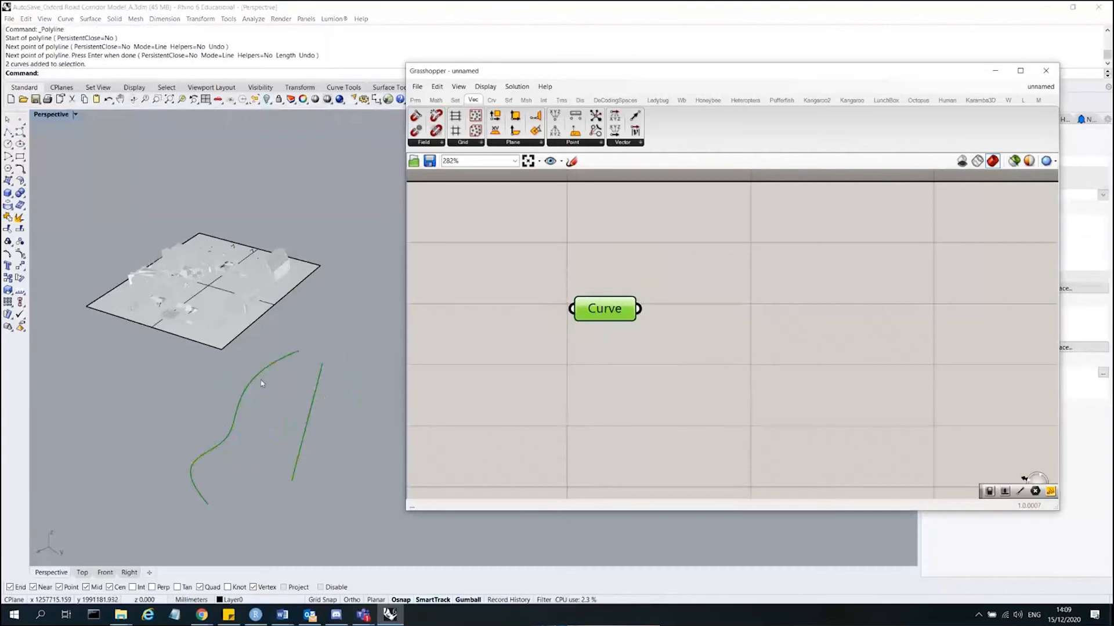
- Select the two original Rhino curves and hide them, after nudging the Curve parameter on the canvas
drag(318, 473, 213, 434)
mouse_move(607, 314)
mouse_down()
mouse_move(616, 345)
mouse_move(598, 309)
mouse_move(619, 316)
mouse_up()
drag(340, 472, 210, 419)
drag(341, 462, 197, 409)
drag(336, 496, 186, 422)
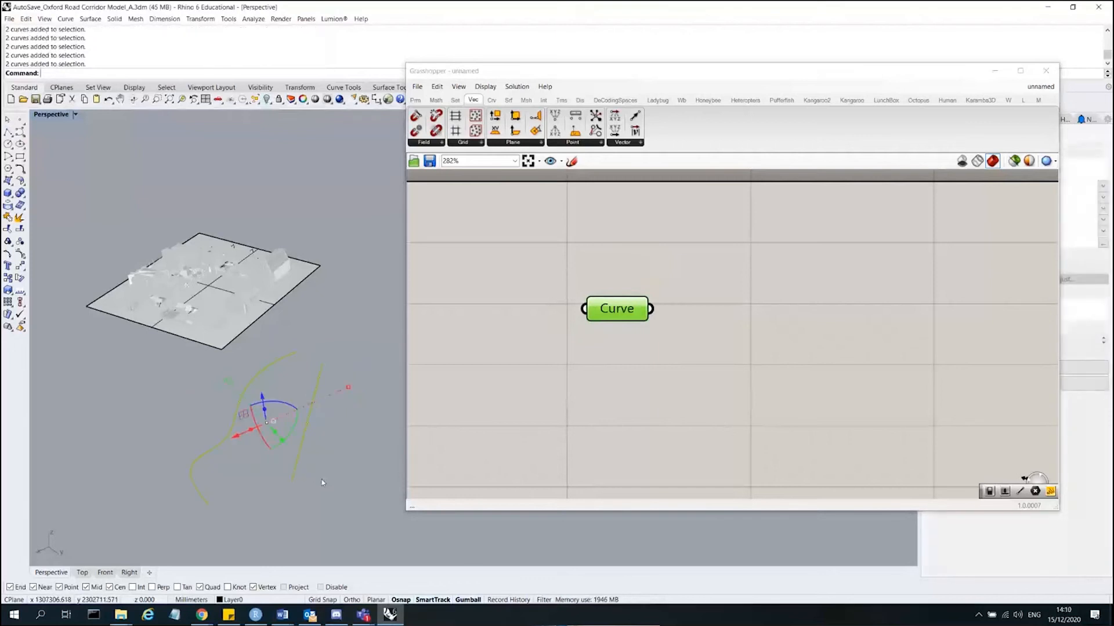
drag(324, 486, 191, 410)
click(266, 99)
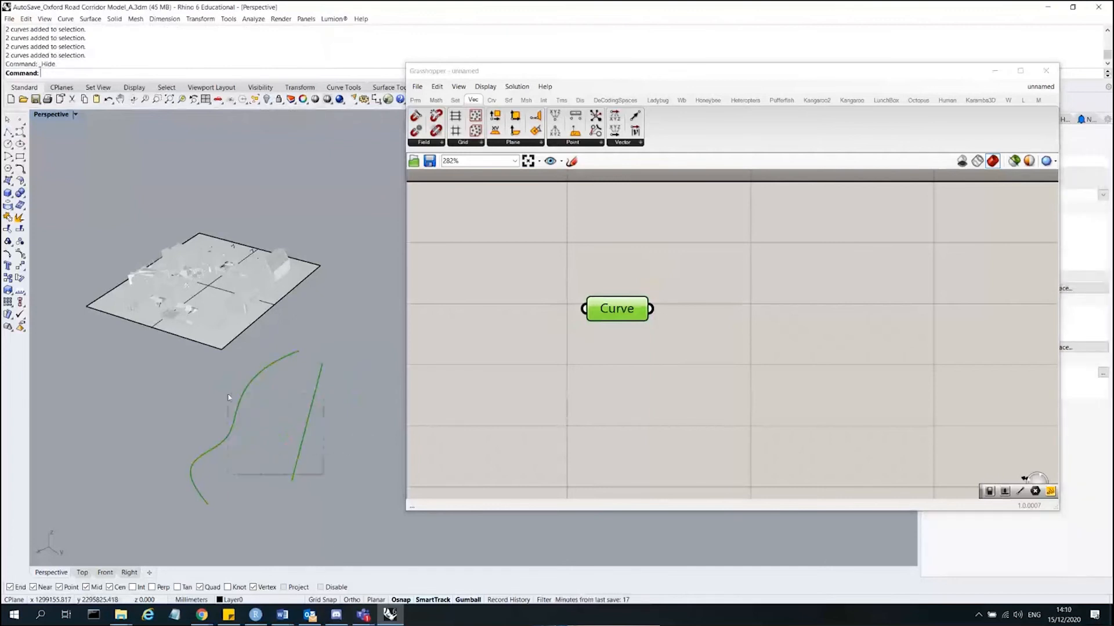
- Reposition the Curve parameter on the canvas and check the preview of both referenced curves with it selected and deselected
mouse_move(631, 318)
mouse_down()
mouse_move(670, 285)
mouse_move(643, 291)
mouse_move(663, 326)
mouse_move(648, 331)
mouse_up()
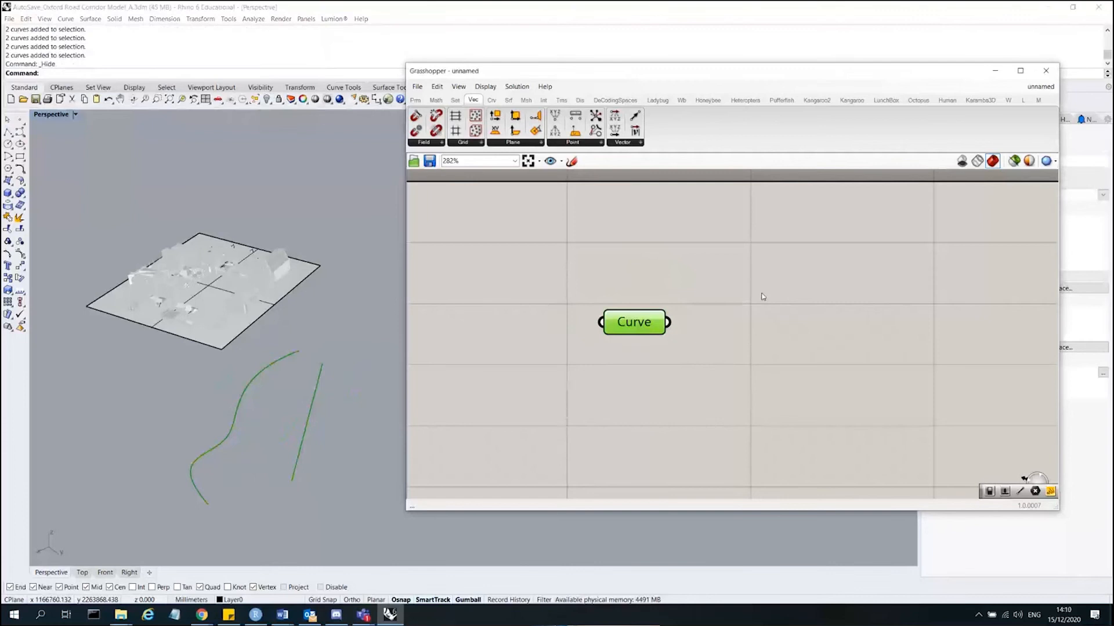
drag(685, 335, 643, 319)
click(342, 514)
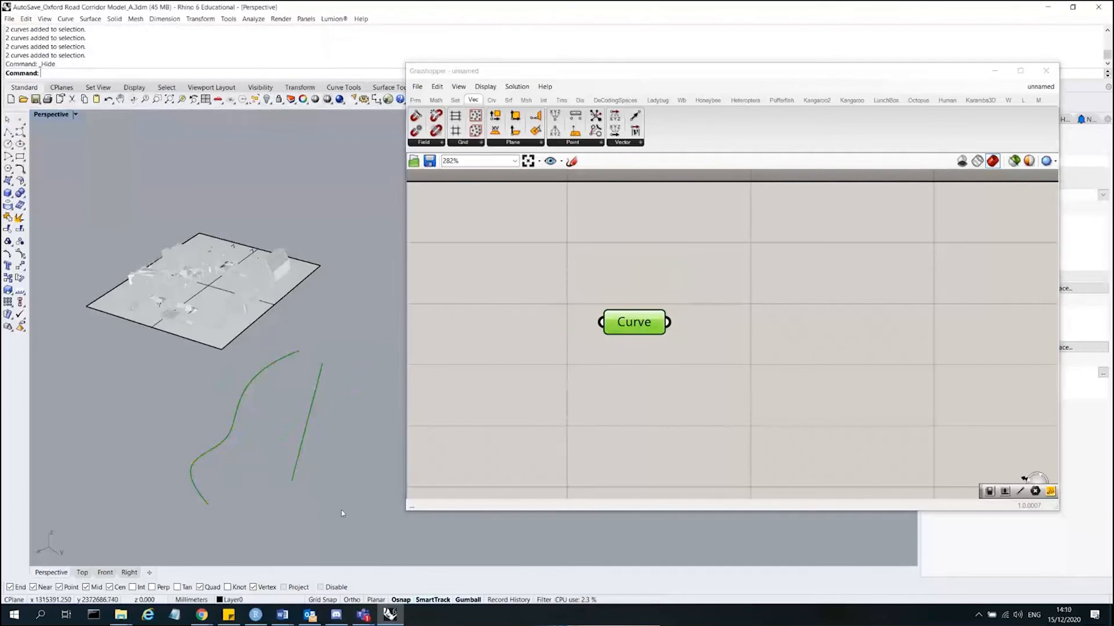
click(583, 340)
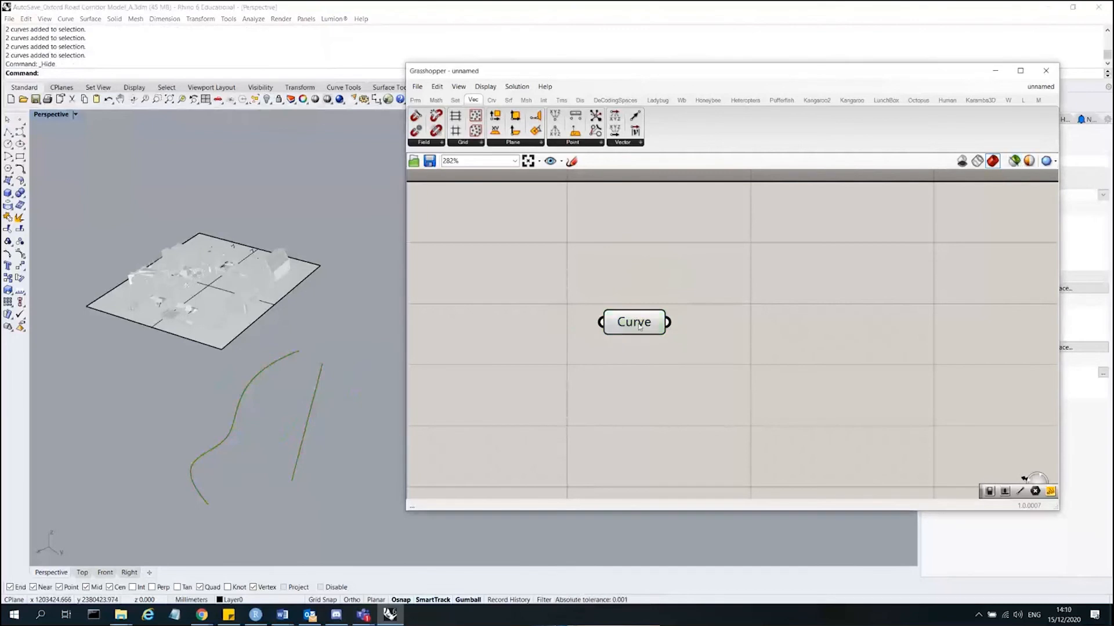
drag(307, 449, 215, 382)
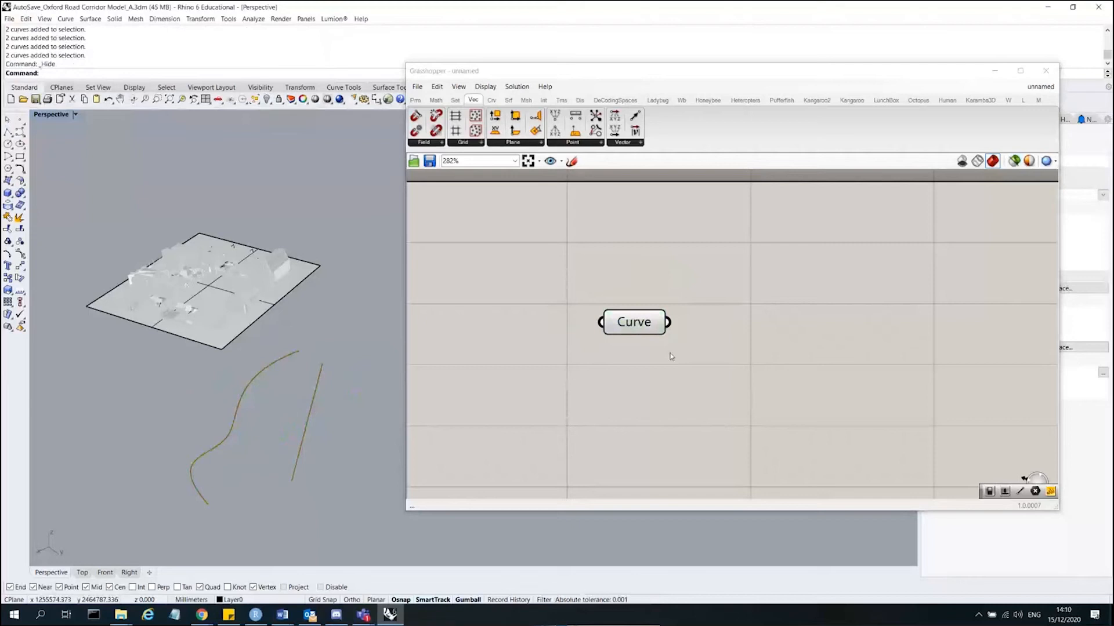
click(649, 324)
click(329, 463)
click(747, 353)
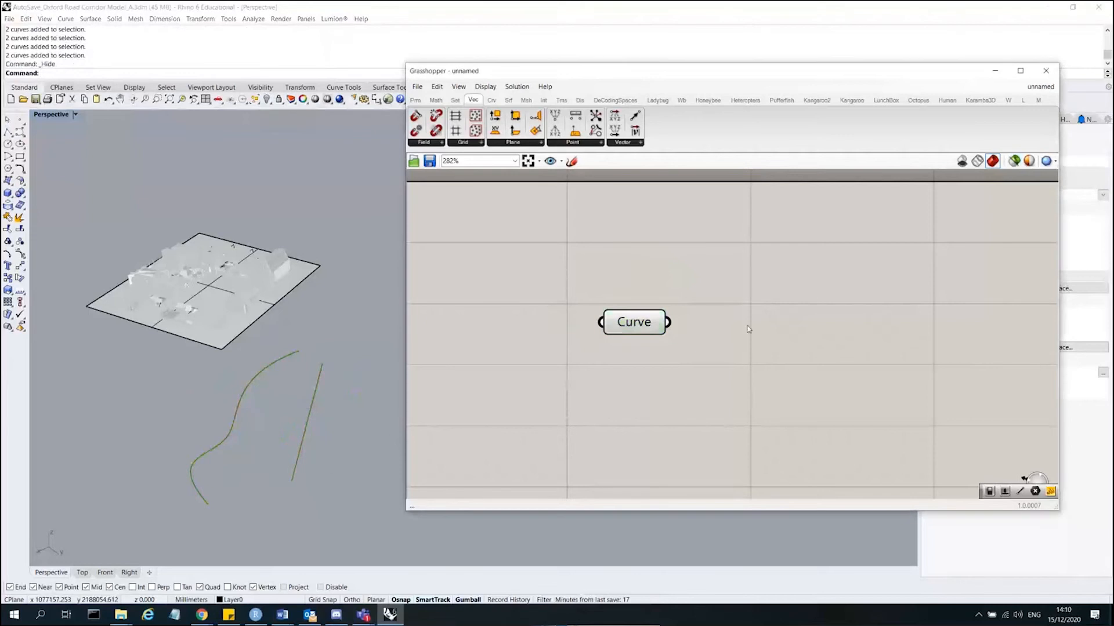
double_click(748, 329)
text(m)
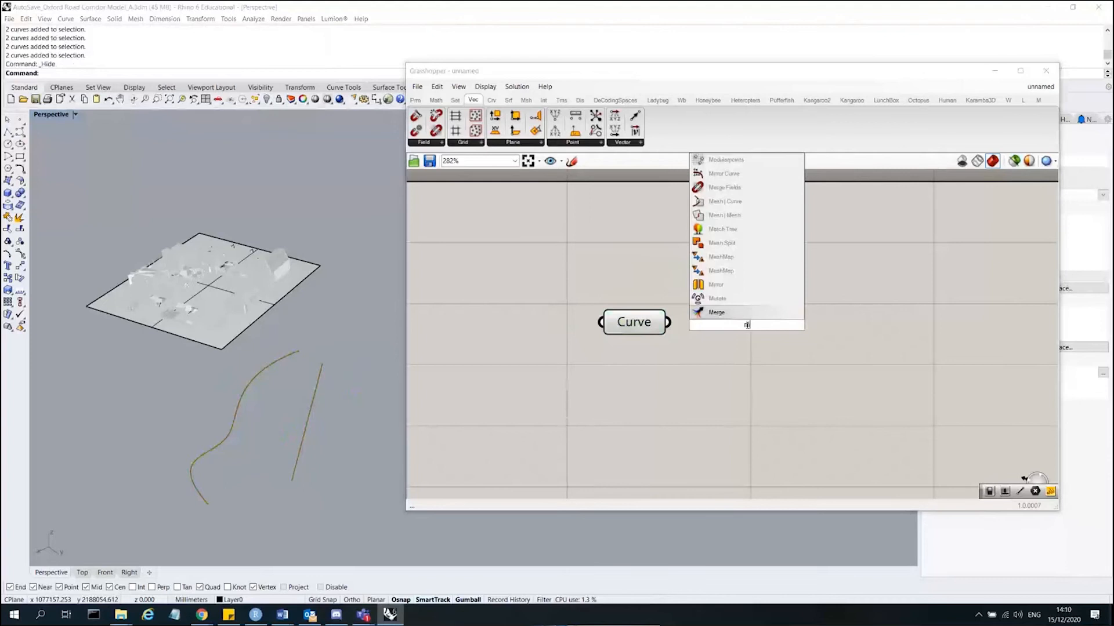
click(748, 388)
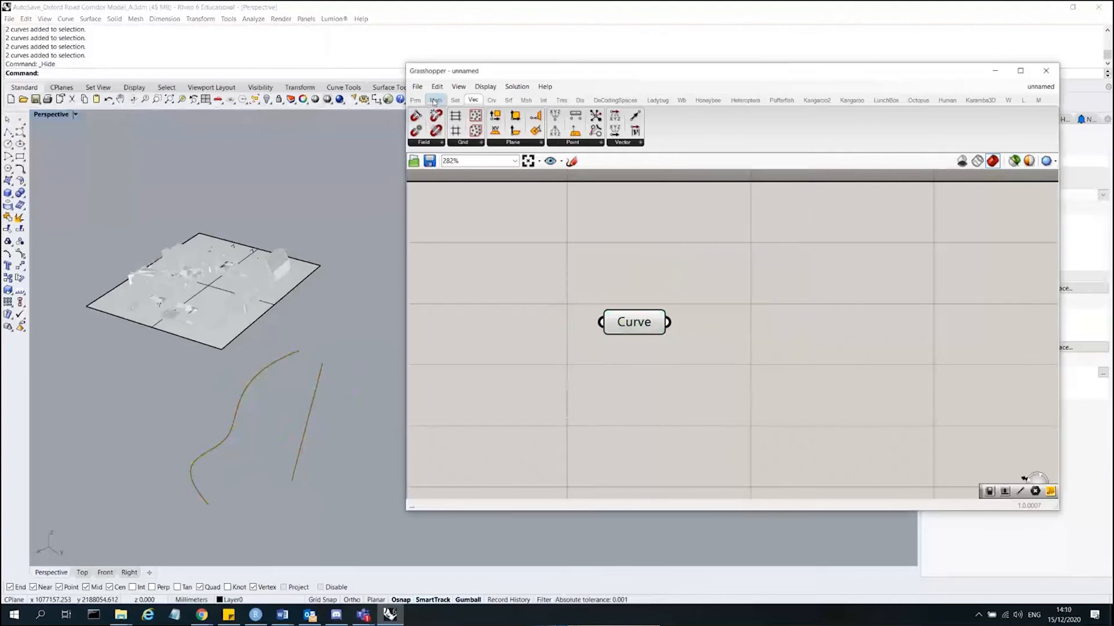
- Widen the Grasshopper window, display the Maths components, and place the window beside the previewed curves
click(434, 100)
click(414, 99)
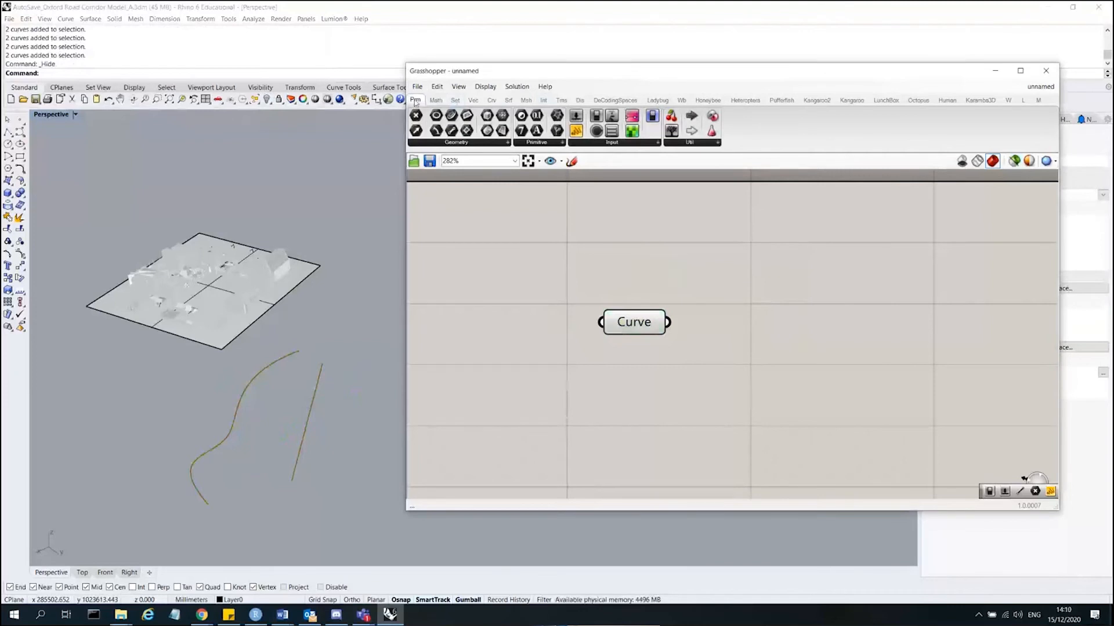
drag(704, 66, 705, 35)
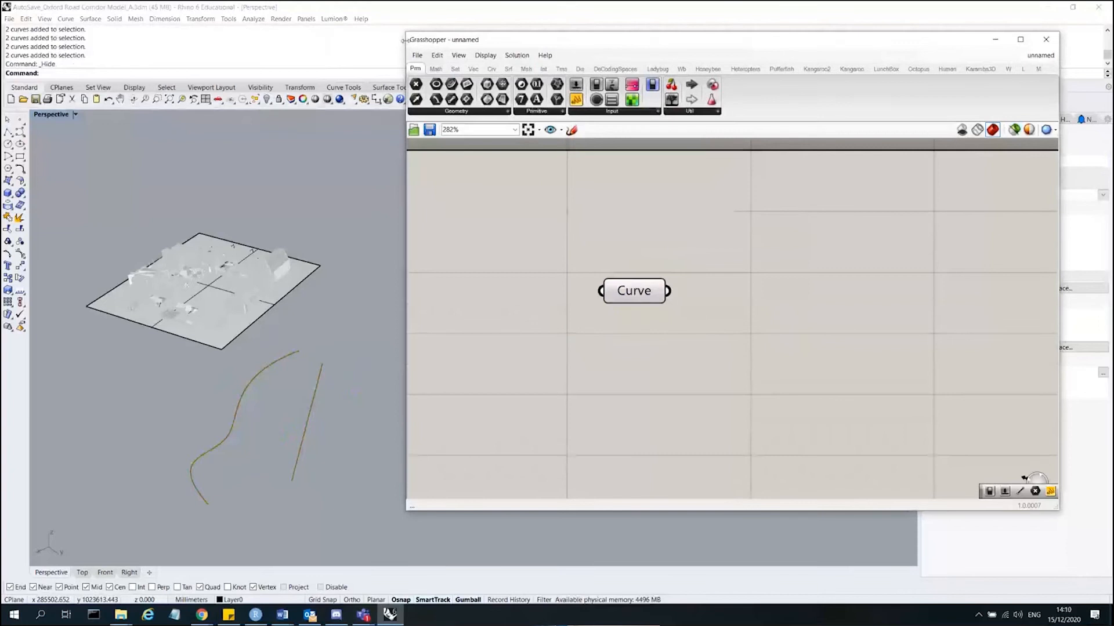
drag(404, 40, 176, 53)
click(172, 82)
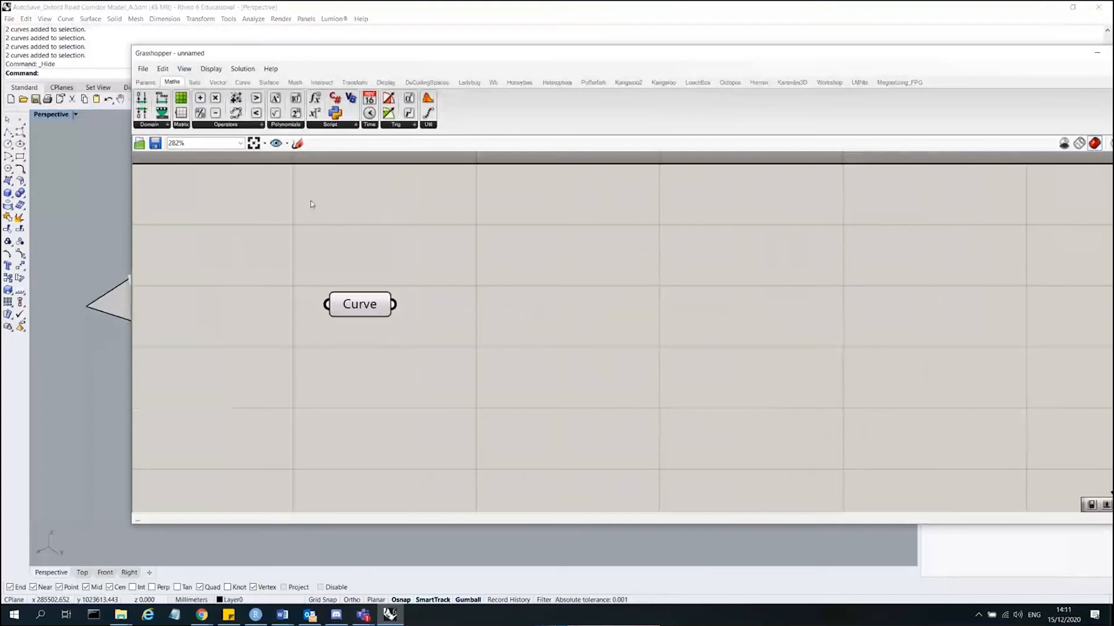
drag(462, 59, 720, 85)
- Add a Scale component to the canvas beside the Curve parameter
double_click(748, 285)
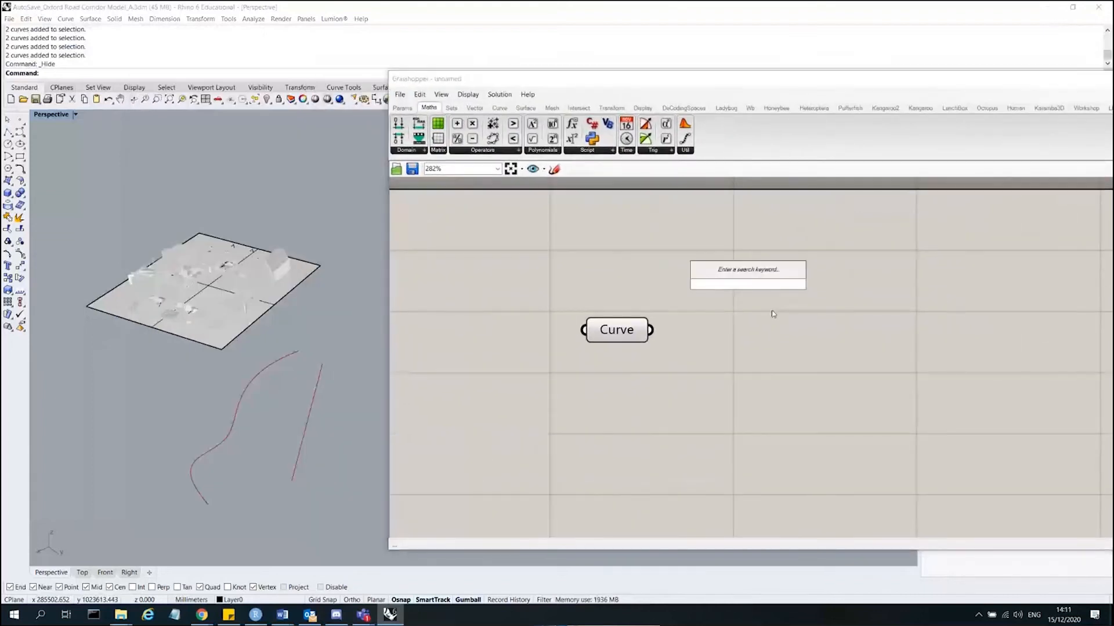
text(scale)
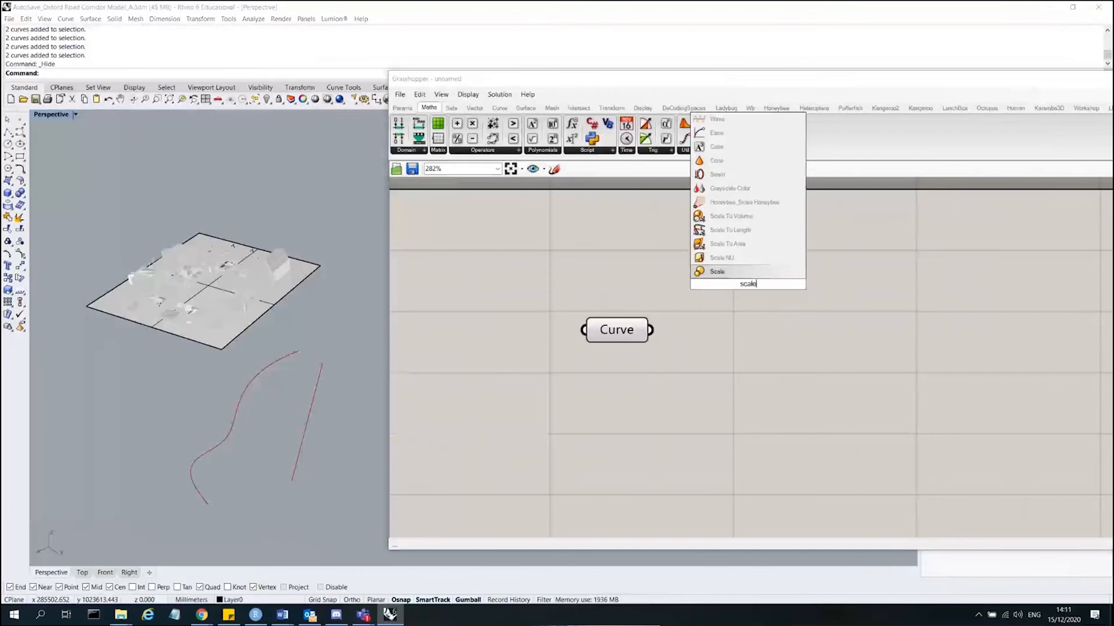
click(770, 275)
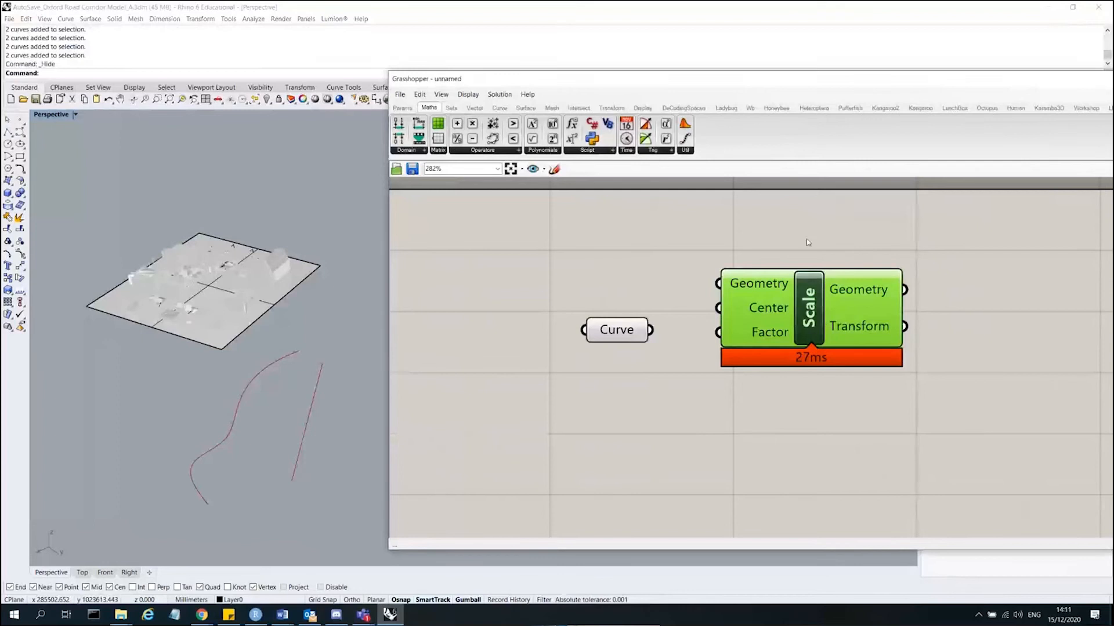
- Arrange the Curve parameter and the Scale component side by side on the canvas with room for a wire between them
drag(636, 339, 696, 244)
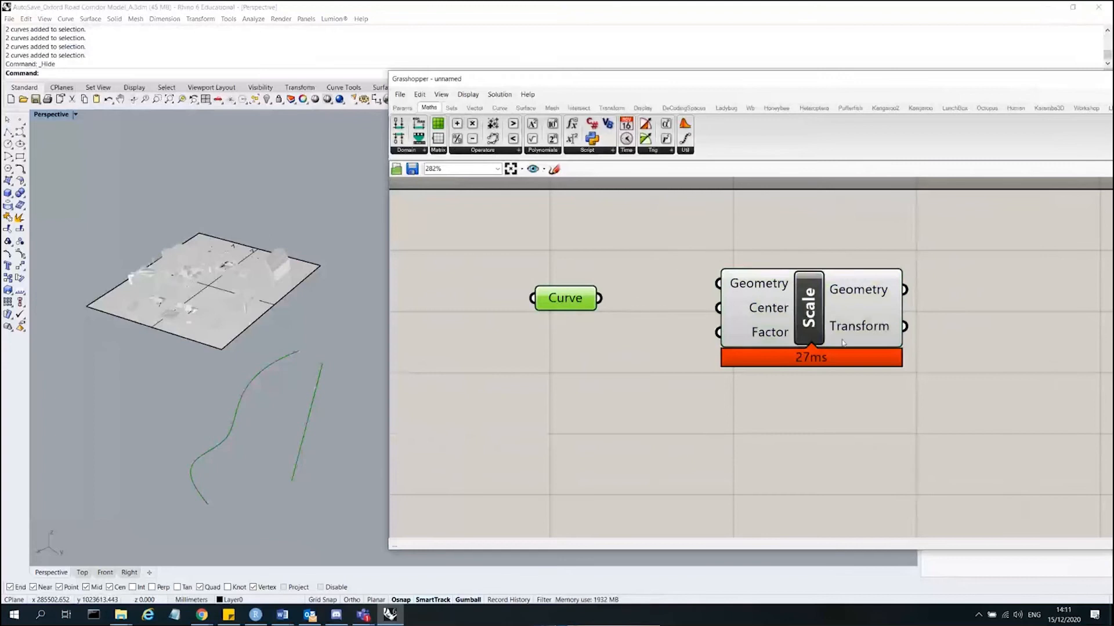
click(847, 303)
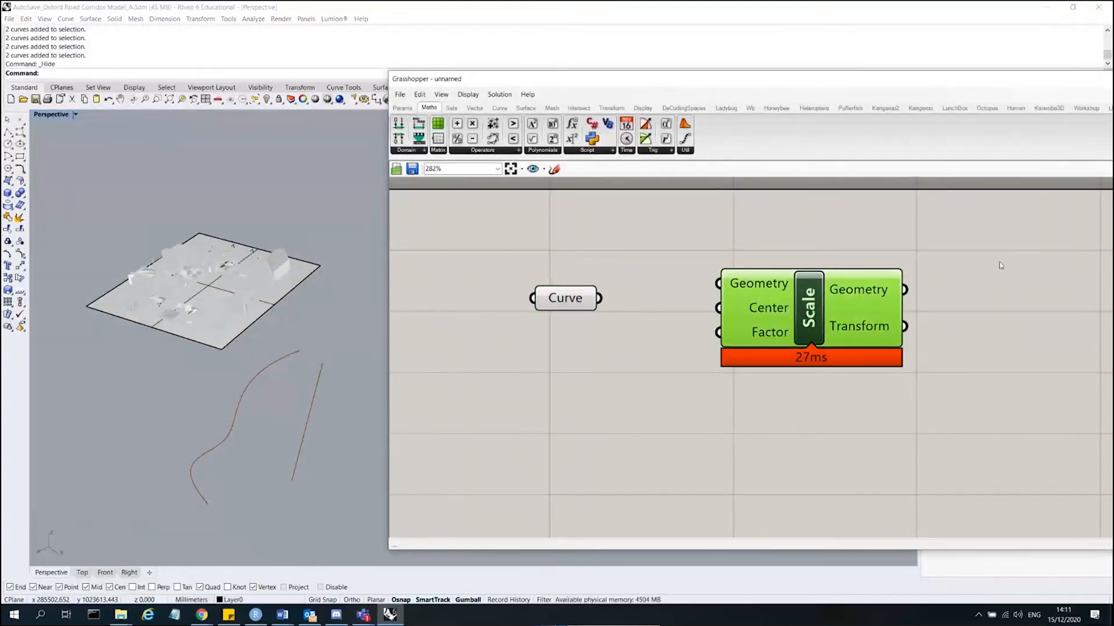
drag(565, 311, 543, 299)
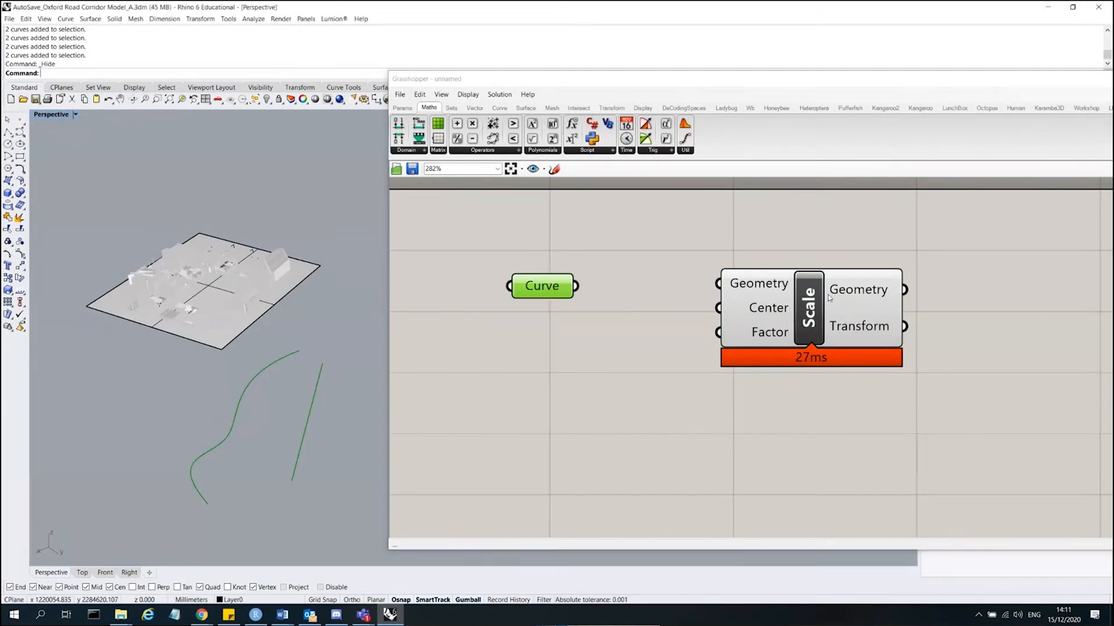
drag(827, 294, 748, 328)
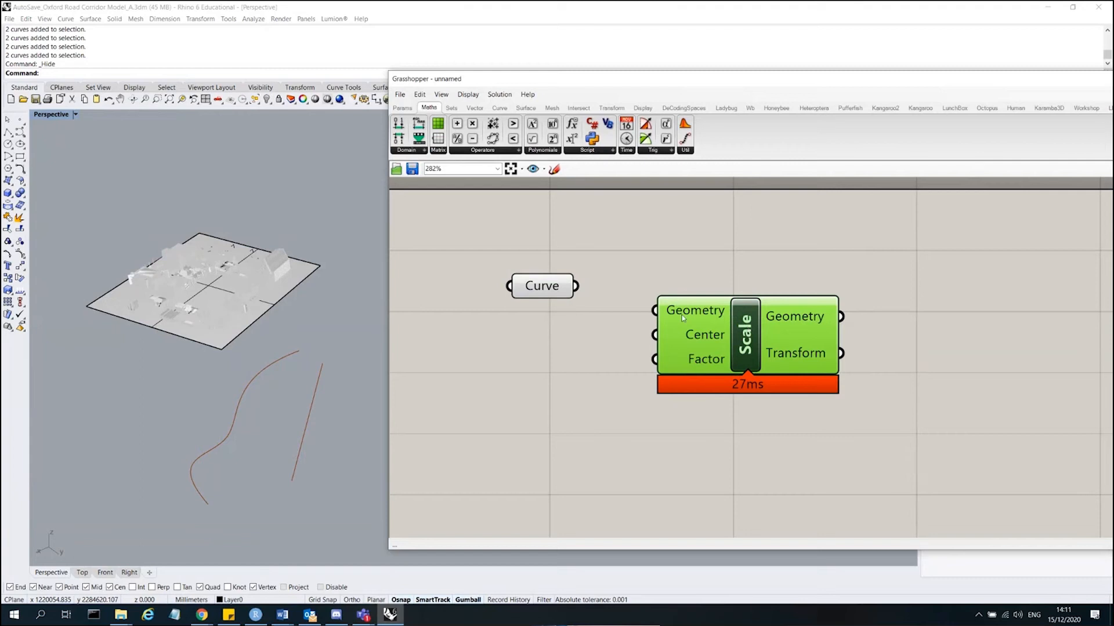
drag(516, 295, 529, 292)
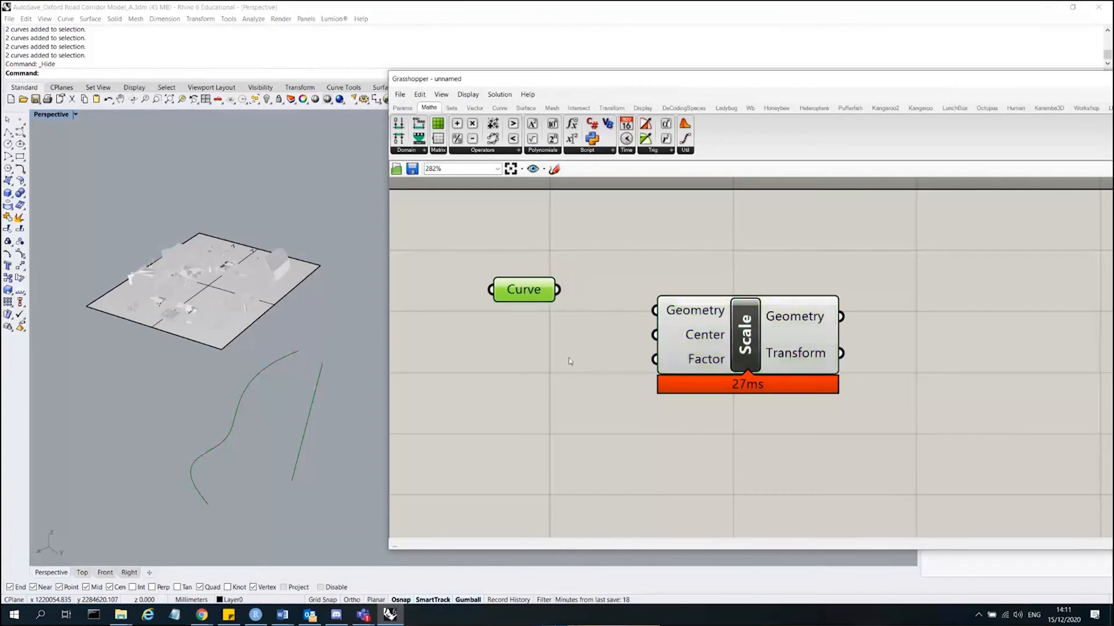
- Check which geometry the viewport highlights when the Curve parameter and the unconnected Scale component are selected in turn
click(569, 357)
click(510, 298)
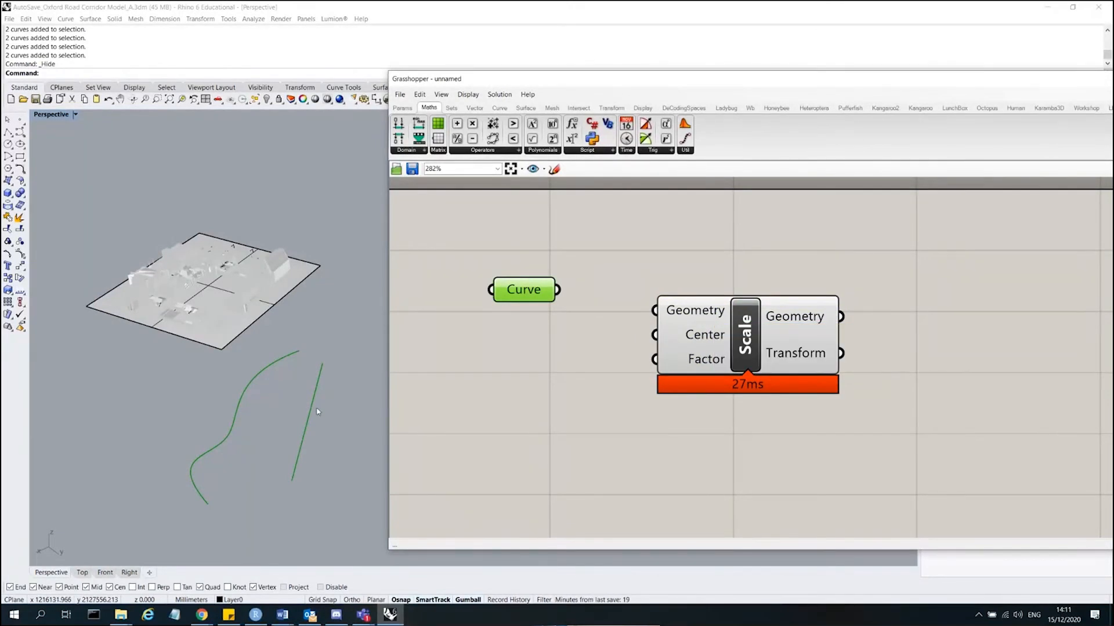
click(341, 453)
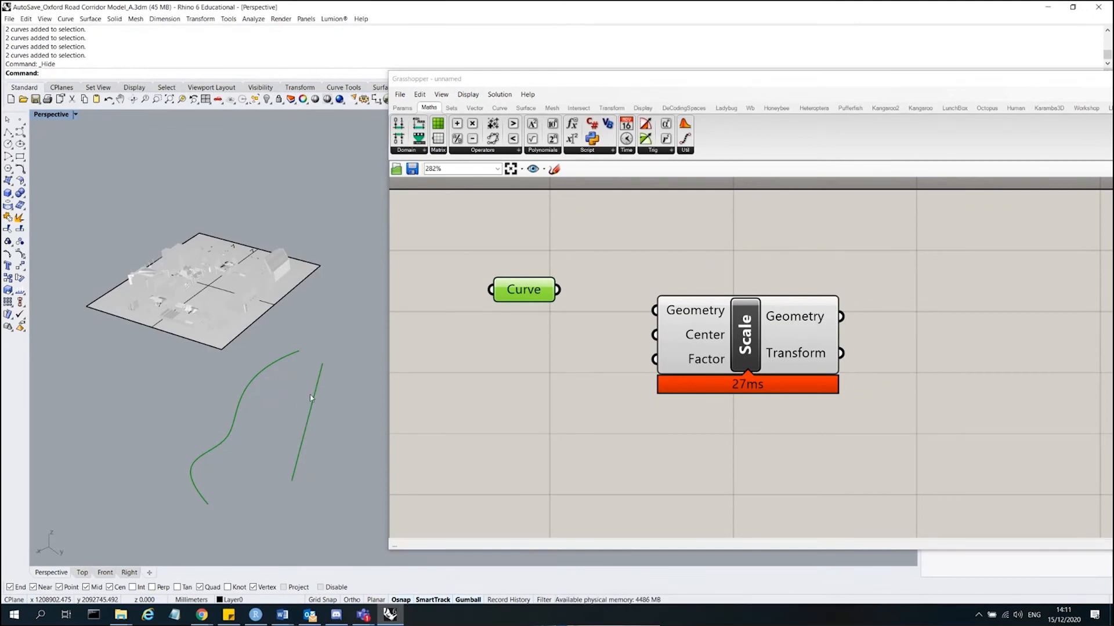
drag(326, 429, 317, 404)
click(686, 314)
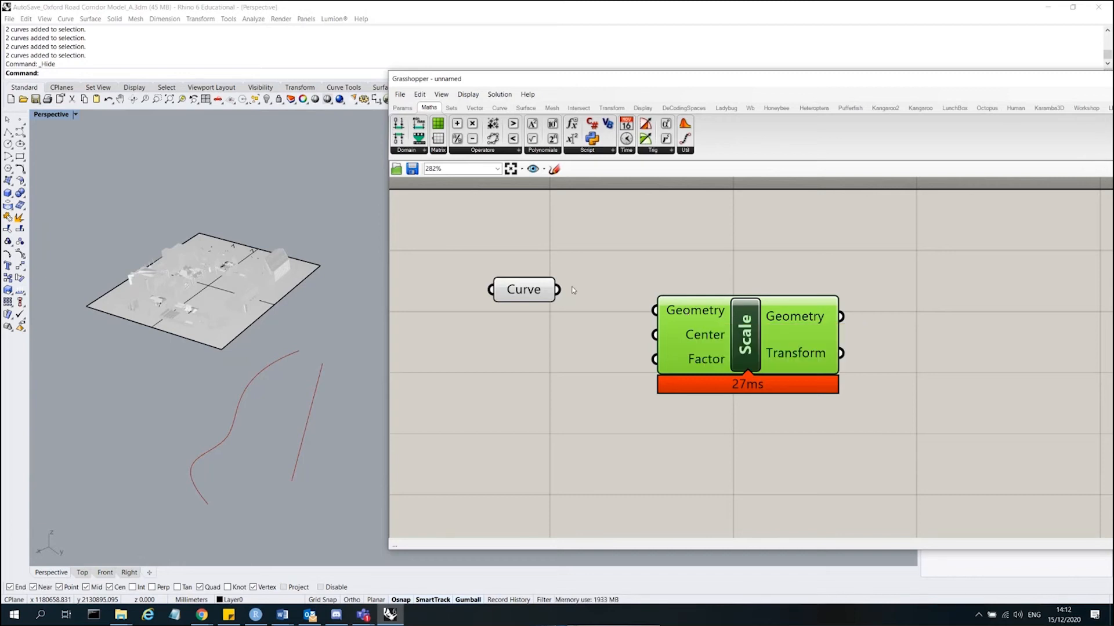
- Connect the Curve output to the Geometry input of Scale, and compare the original and scaled curve previews
drag(558, 289, 660, 306)
click(727, 269)
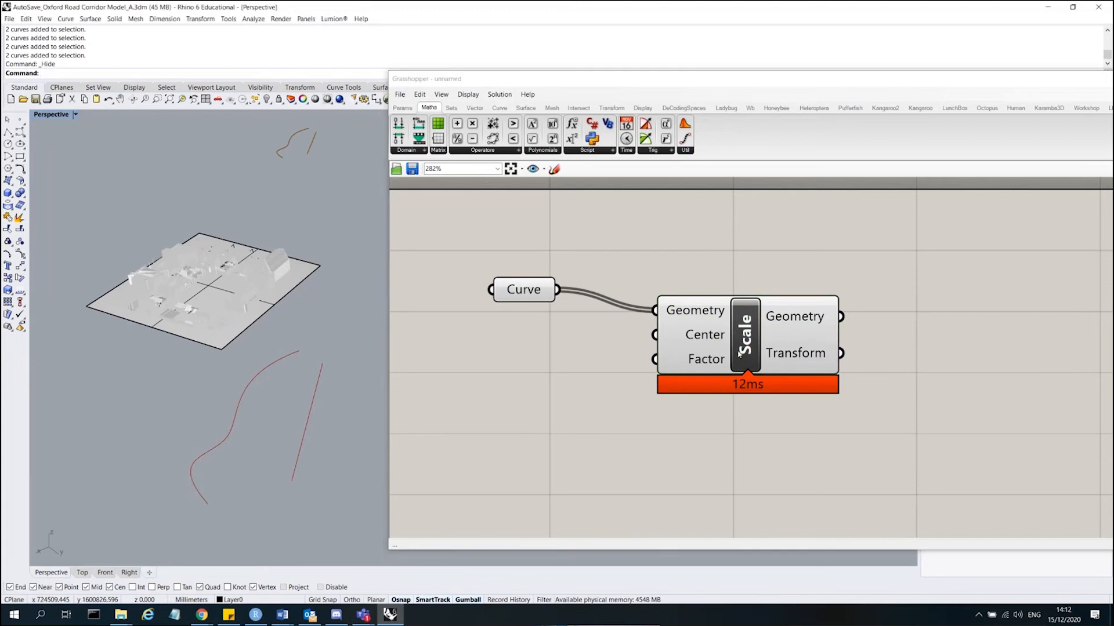
click(536, 297)
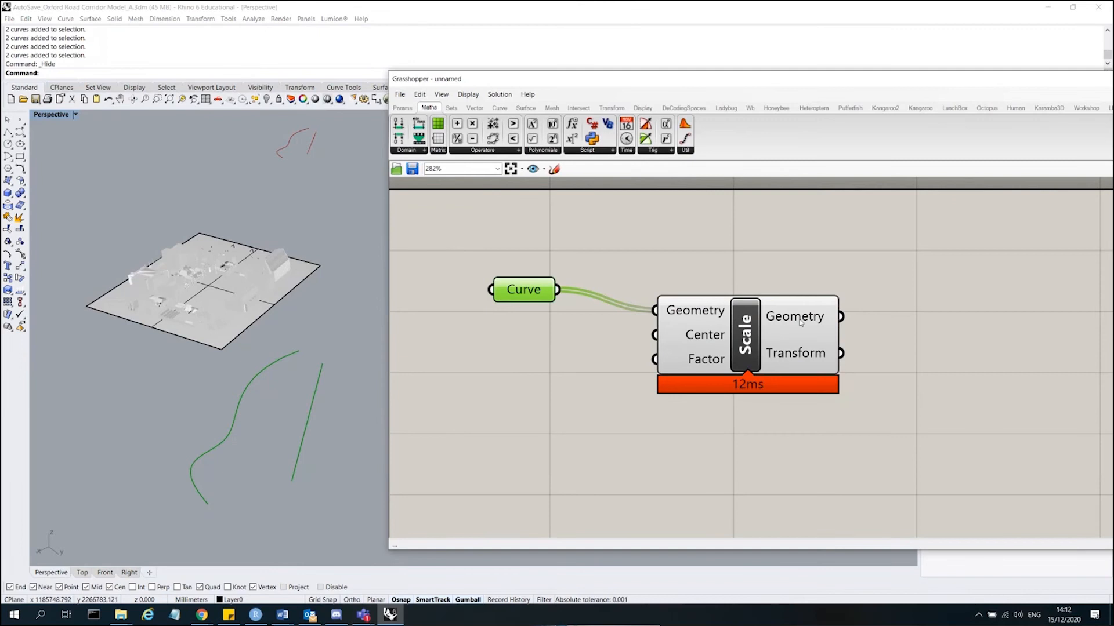
click(747, 334)
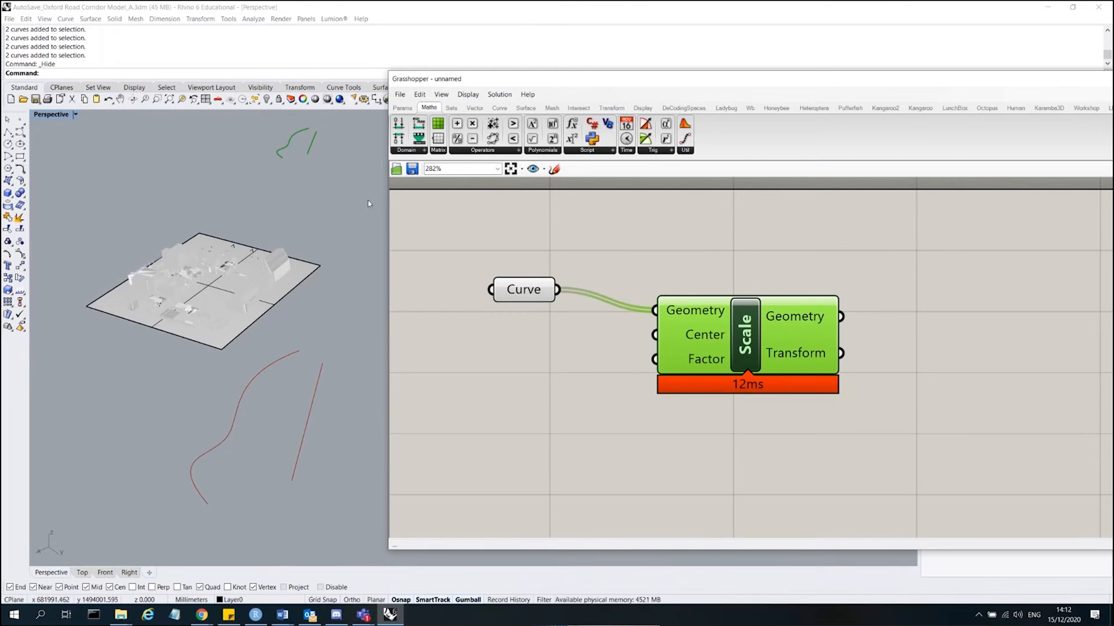
- Reposition the Scale component higher on the canvas and inspect the description of its Center input
drag(767, 337, 760, 361)
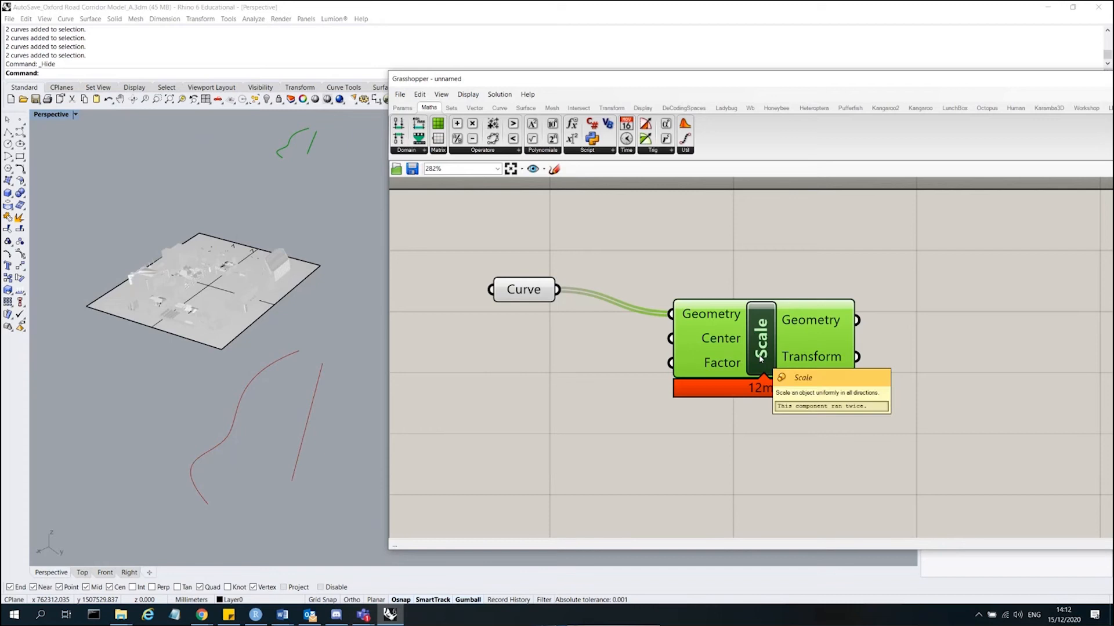
mouse_move(761, 361)
mouse_down()
mouse_move(738, 369)
mouse_move(753, 341)
mouse_up()
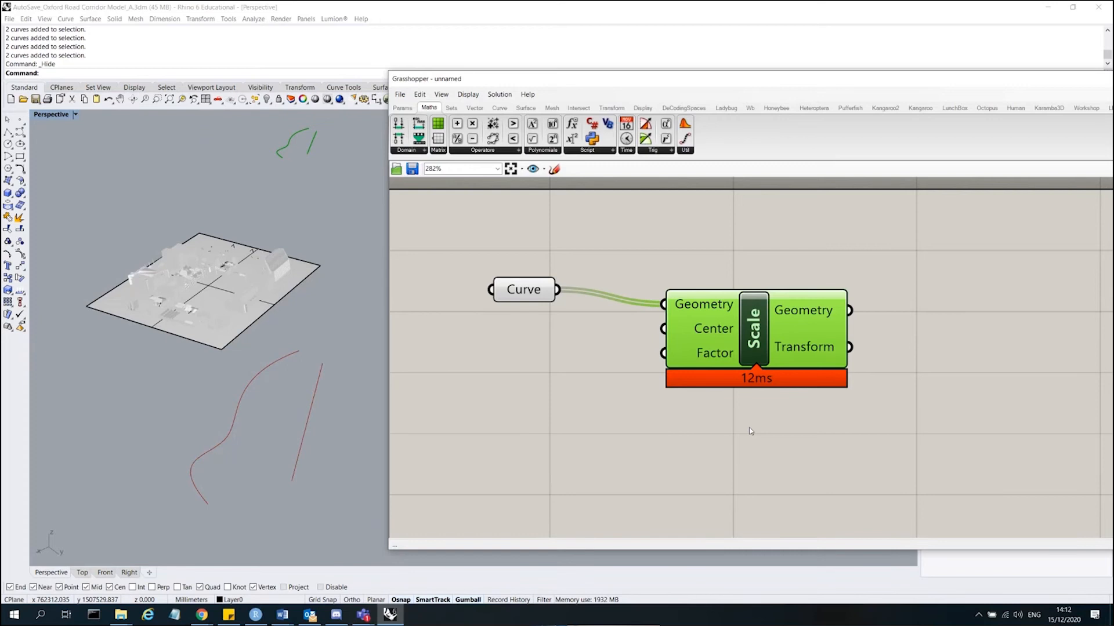
drag(761, 341, 774, 311)
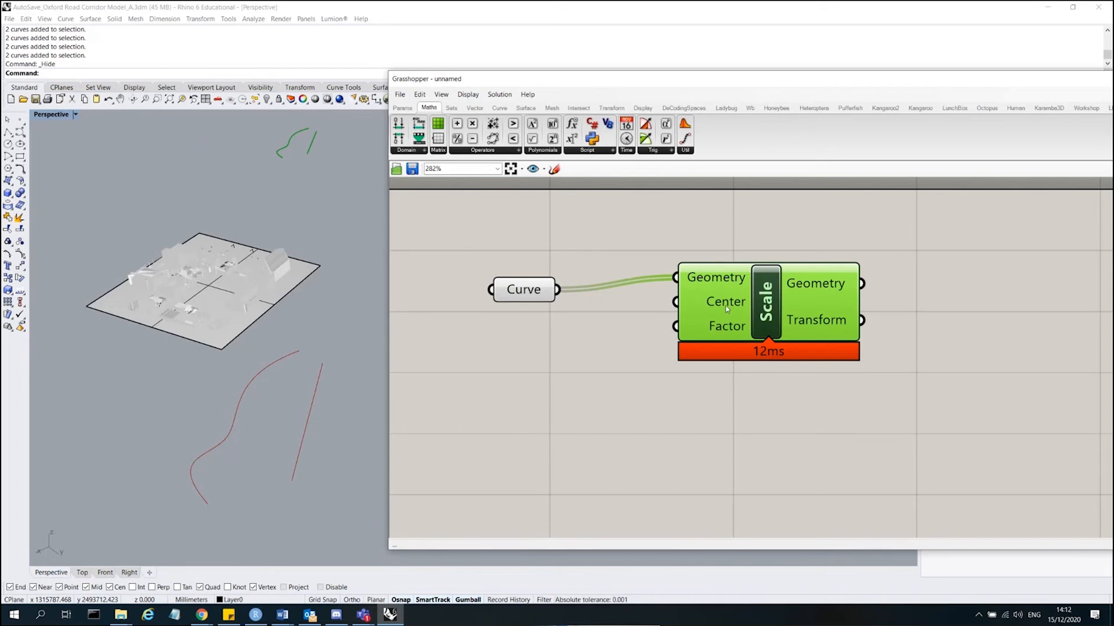
mouse_move(730, 307)
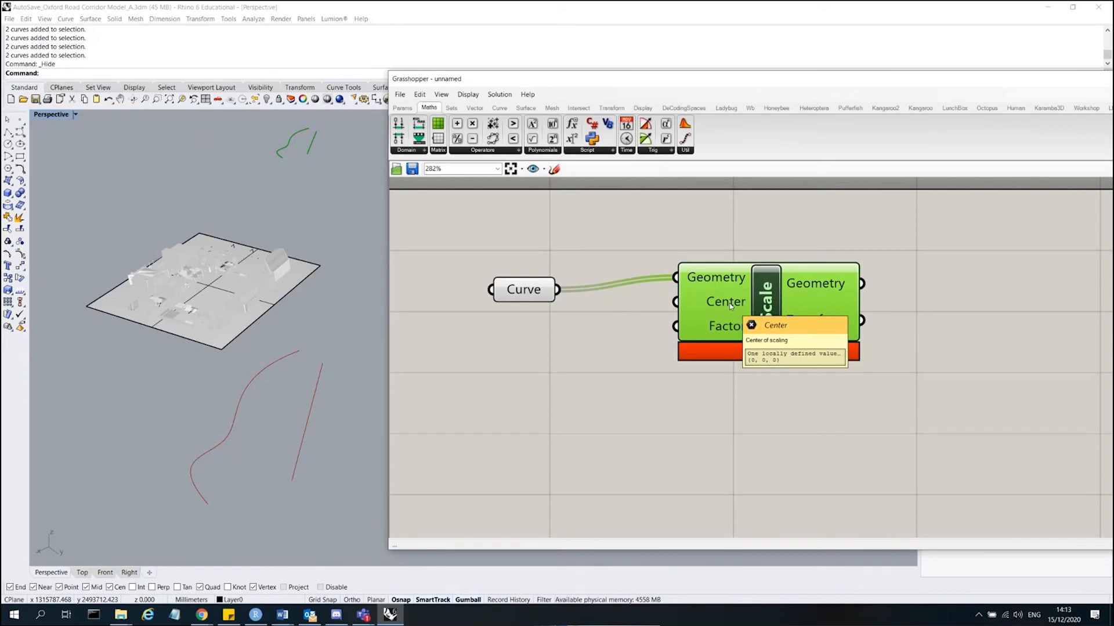
click(805, 384)
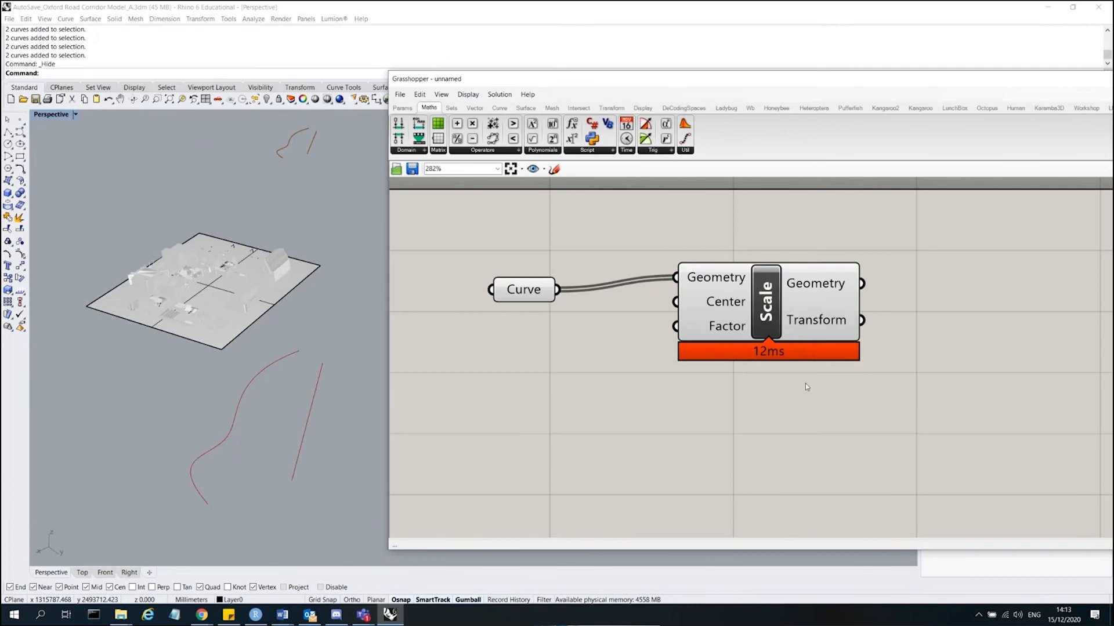
- Nudge the Scale component further up and compare the source curves' preview with the scaled result
mouse_move(768, 321)
mouse_down()
mouse_move(756, 333)
mouse_move(769, 338)
mouse_up()
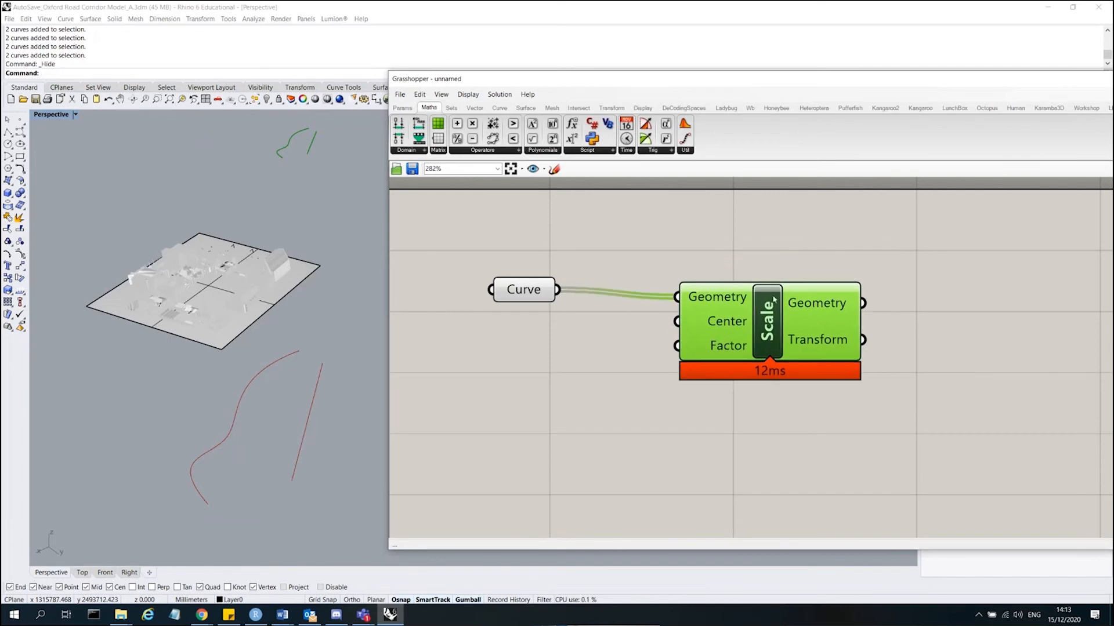
drag(773, 300, 753, 260)
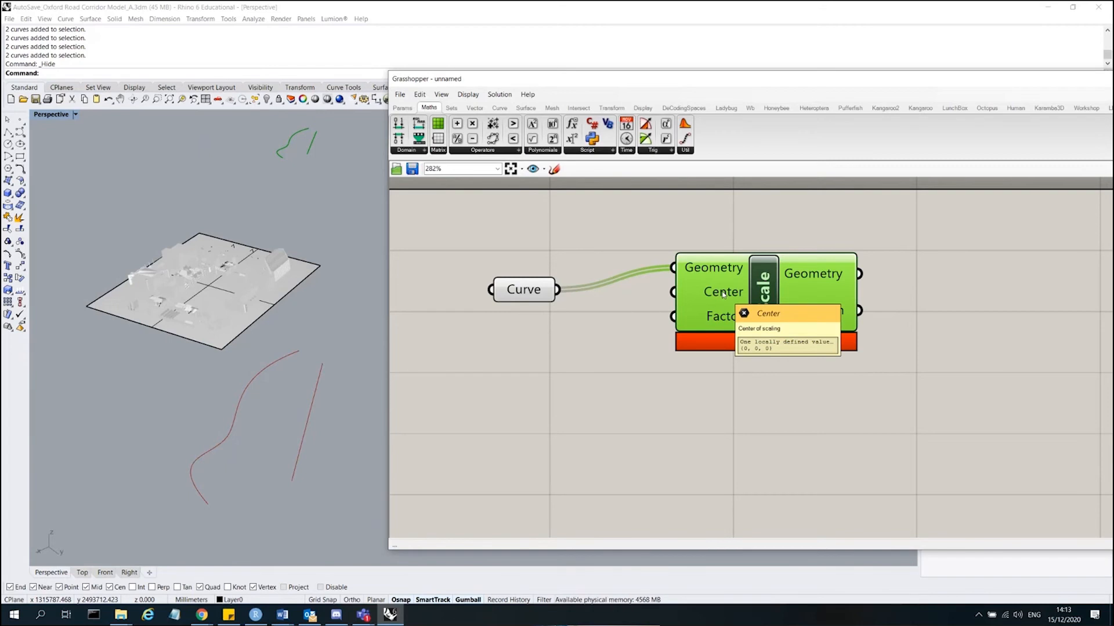
drag(566, 336, 509, 286)
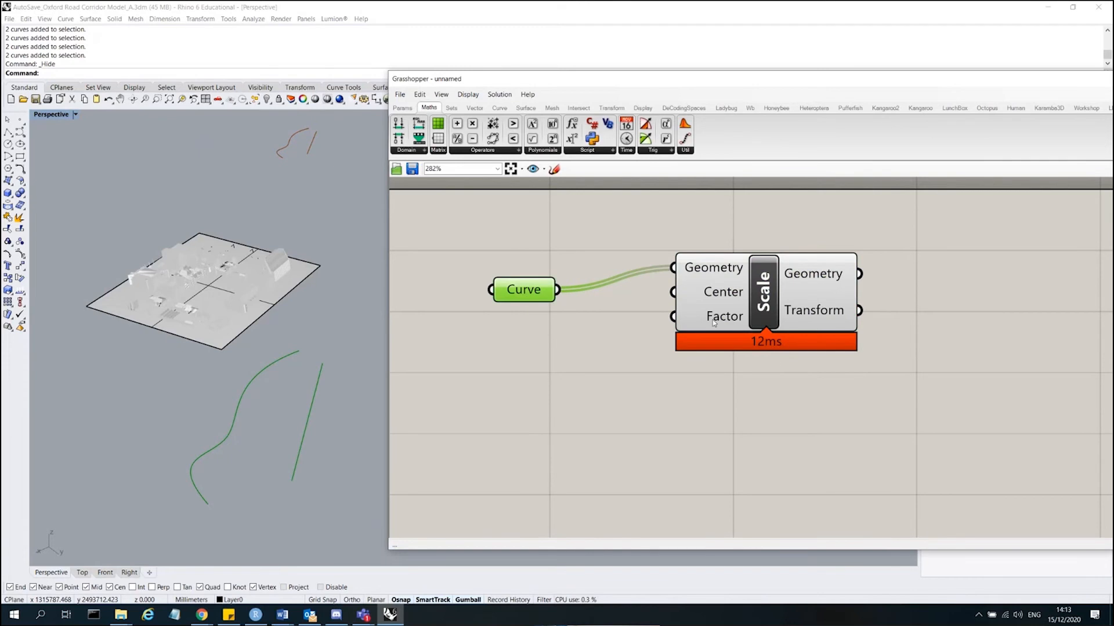
click(727, 299)
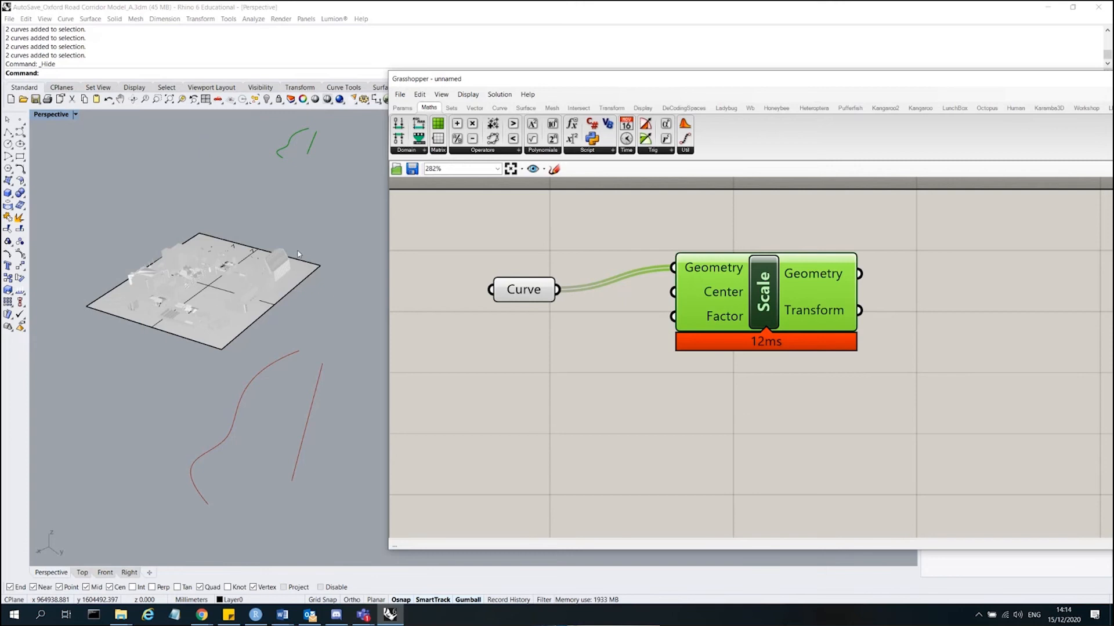
- Add a Construct Point component and place it below the Curve parameter, left of Scale
double_click(668, 444)
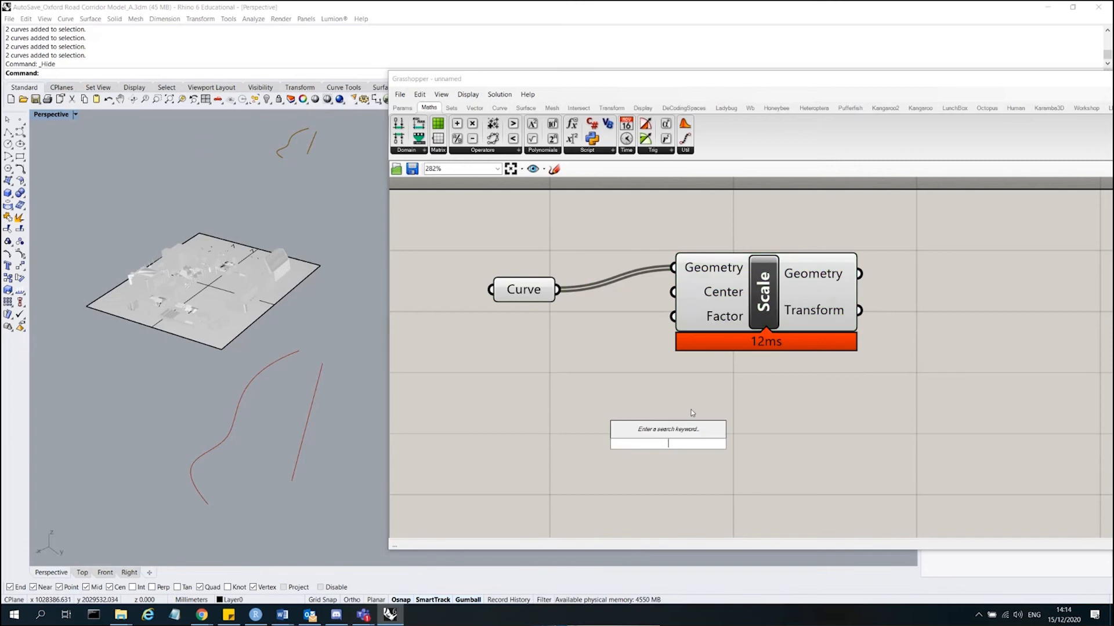
text(con)
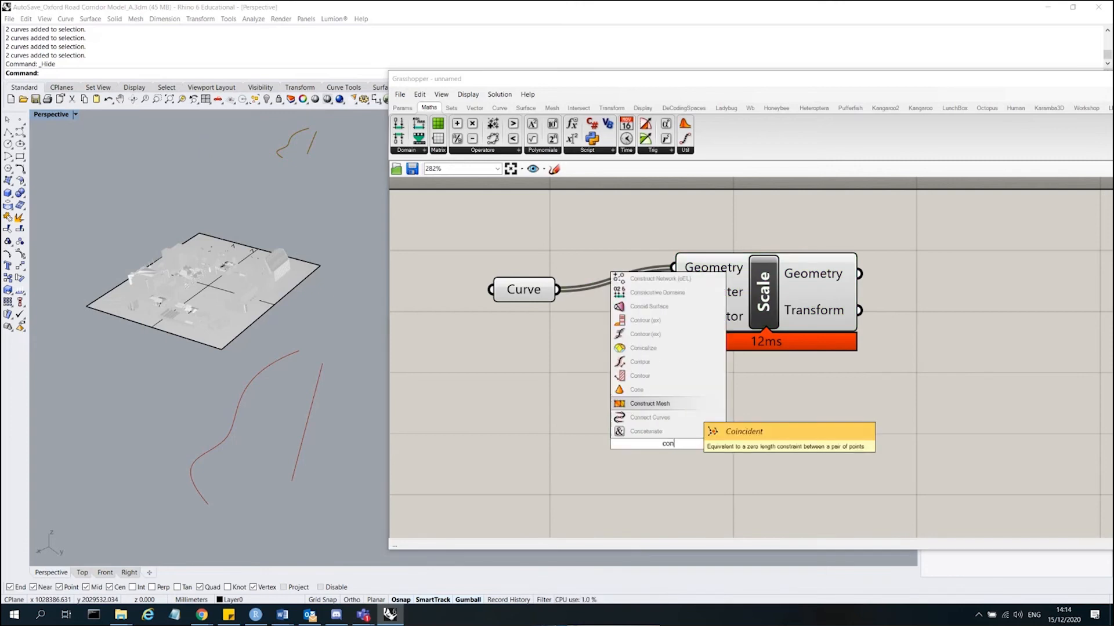
text(stru)
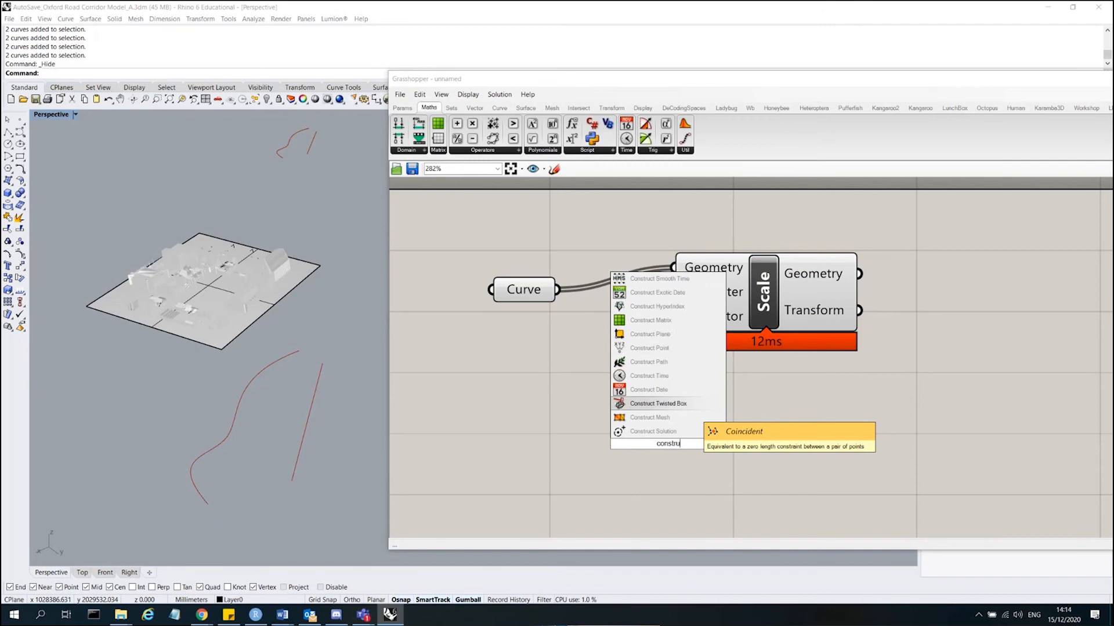
text(ct point)
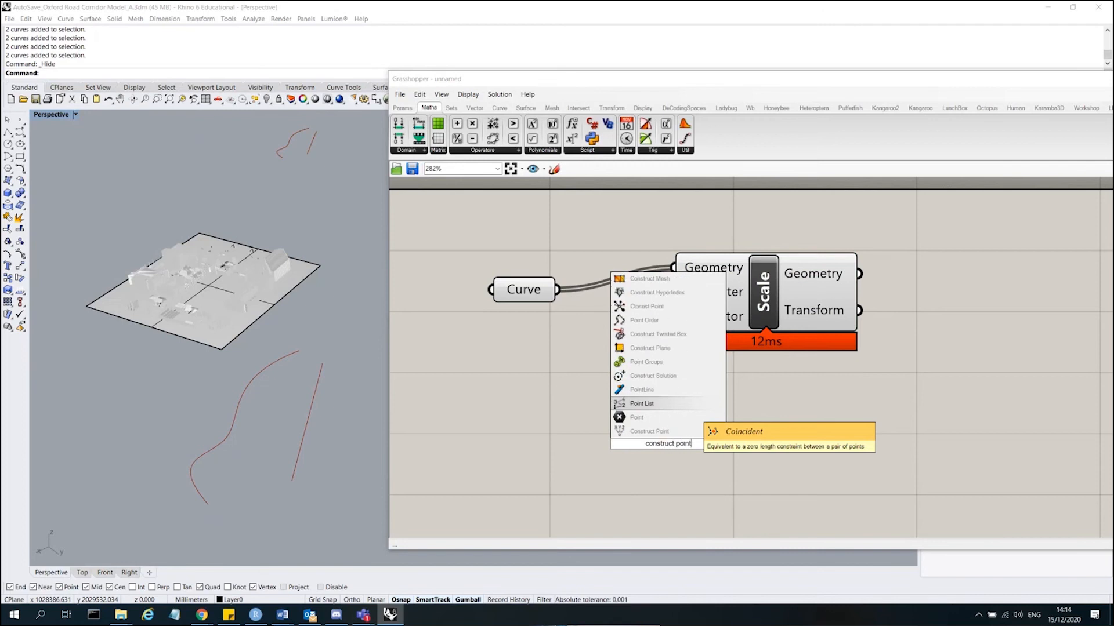
click(649, 431)
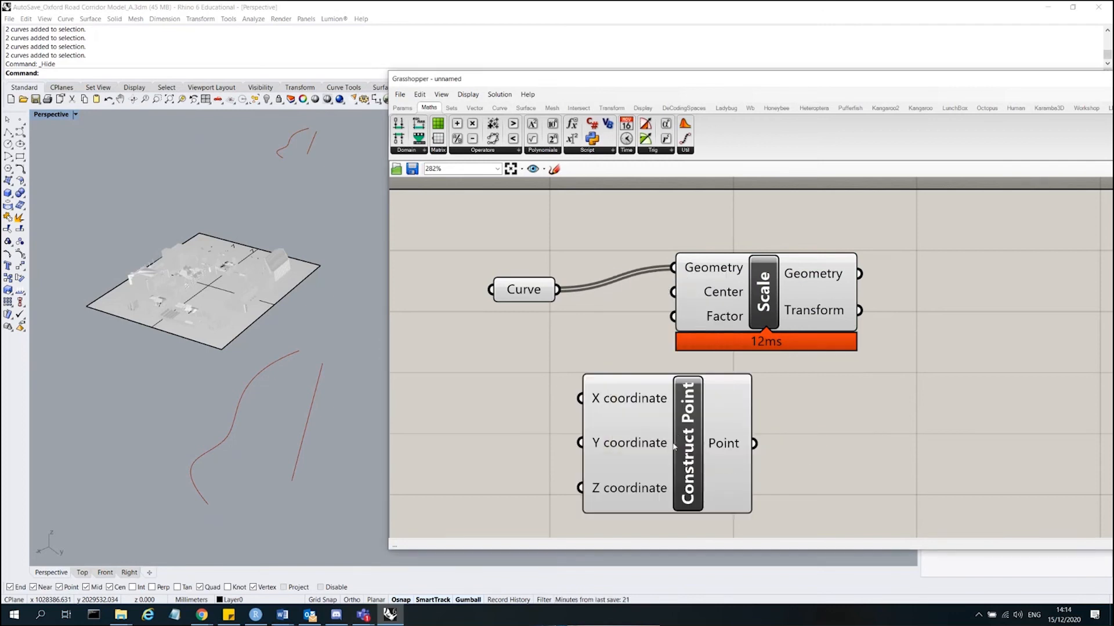
drag(671, 446, 596, 428)
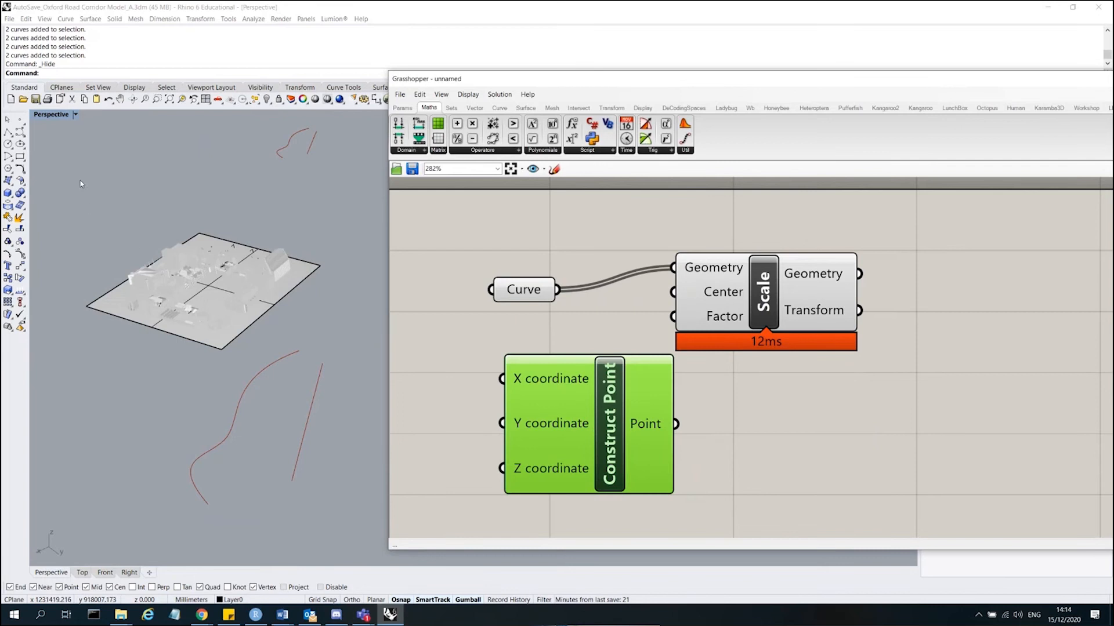
- Hide the site model and the leftover group of curves near it in the Rhino viewport
drag(63, 181, 333, 370)
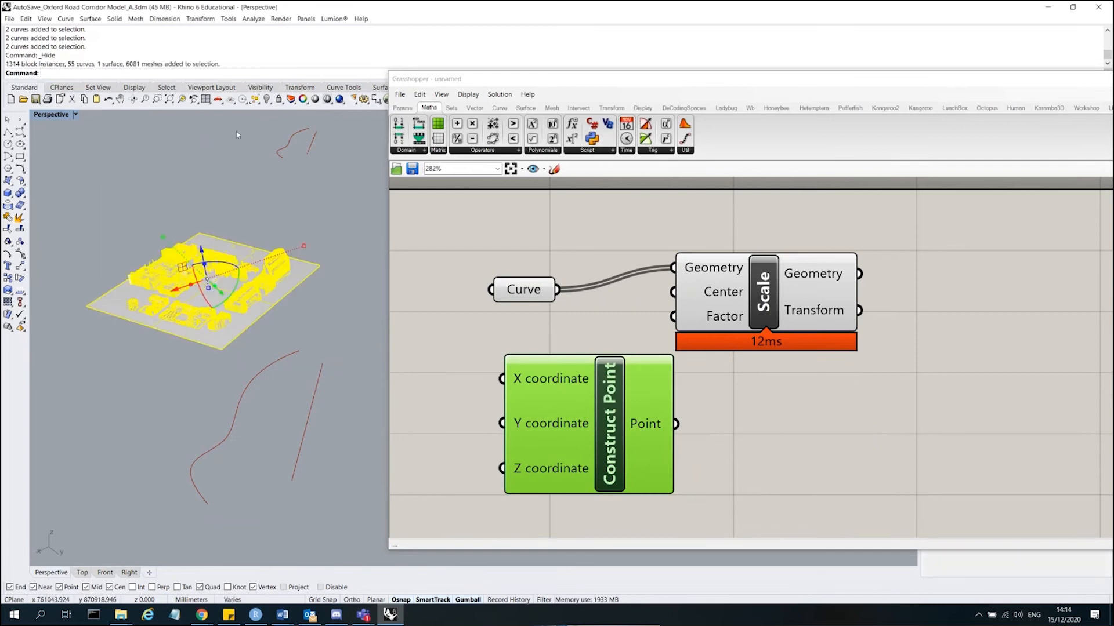
click(267, 99)
scroll(242, 272, down, 6)
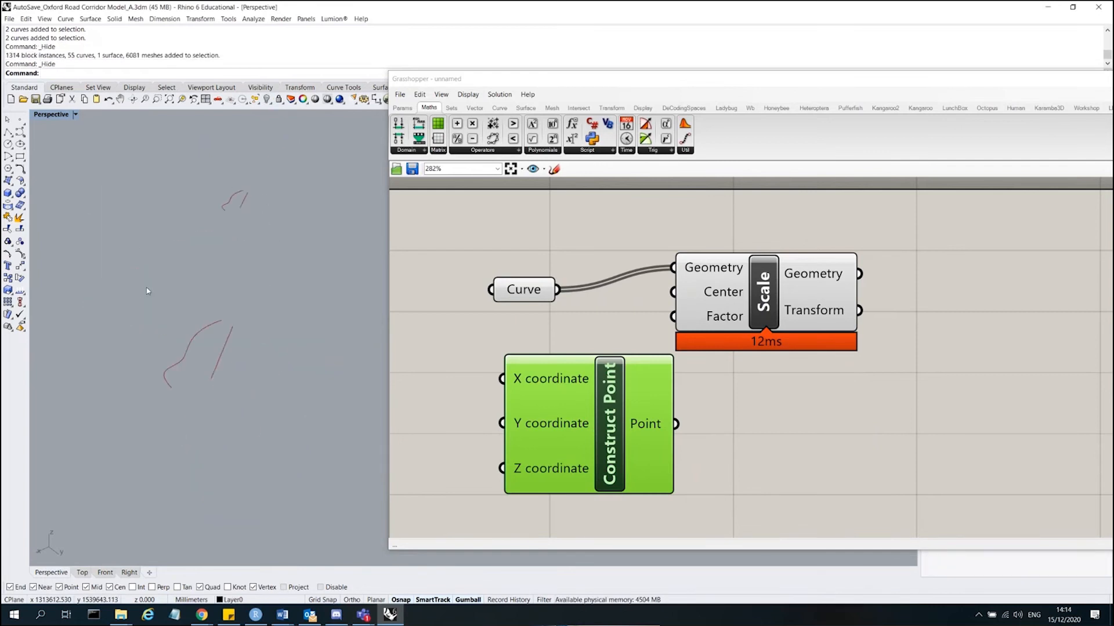
right_drag(241, 272, 272, 277)
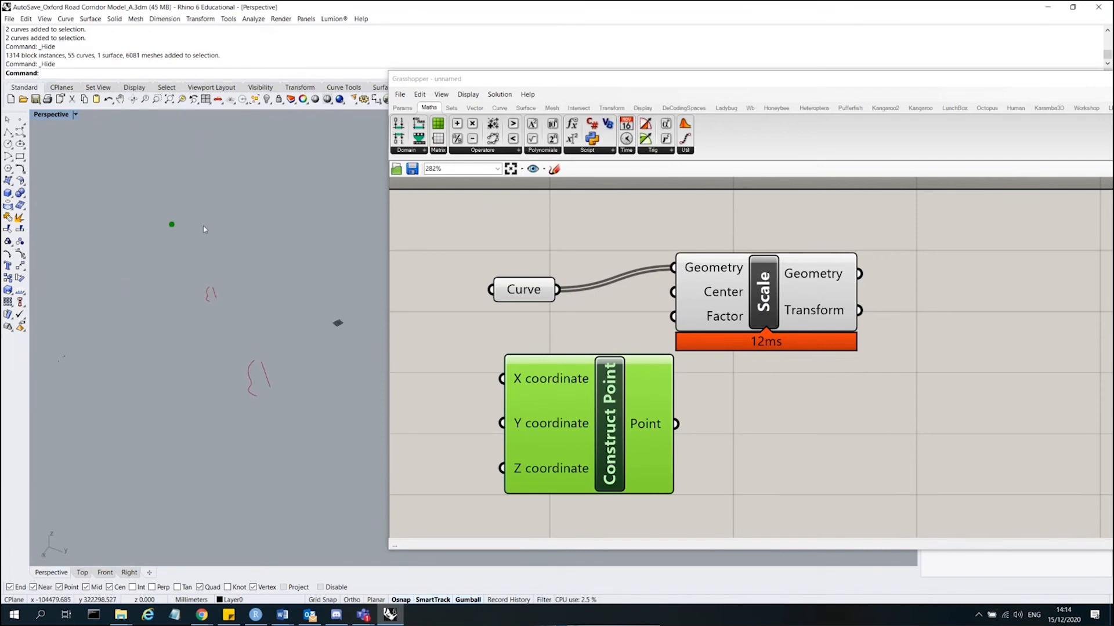
drag(149, 268, 148, 266)
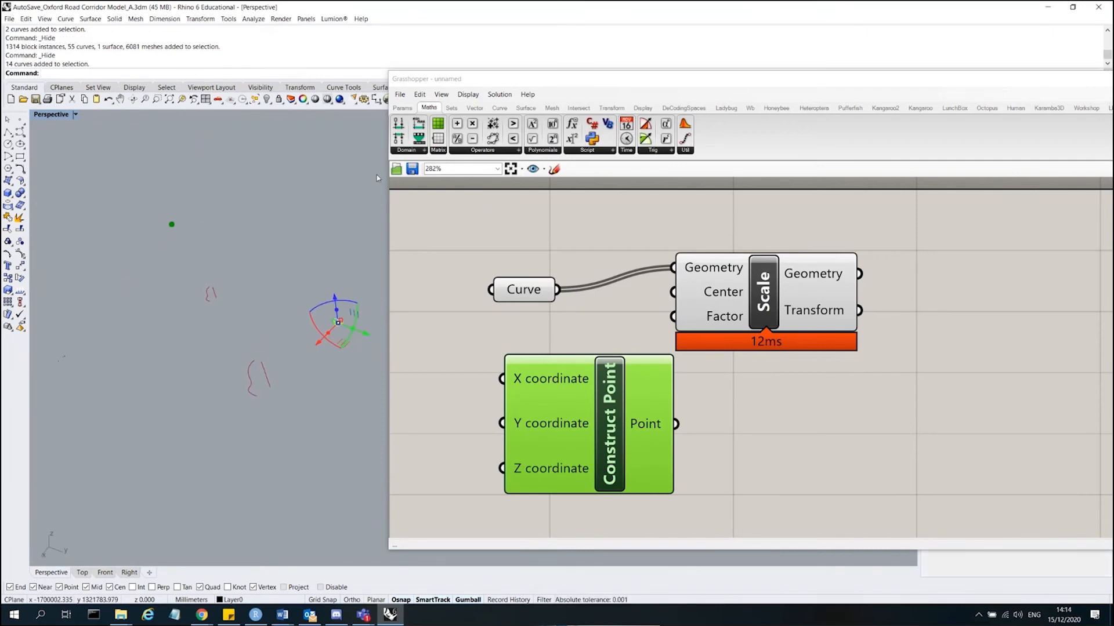
click(267, 99)
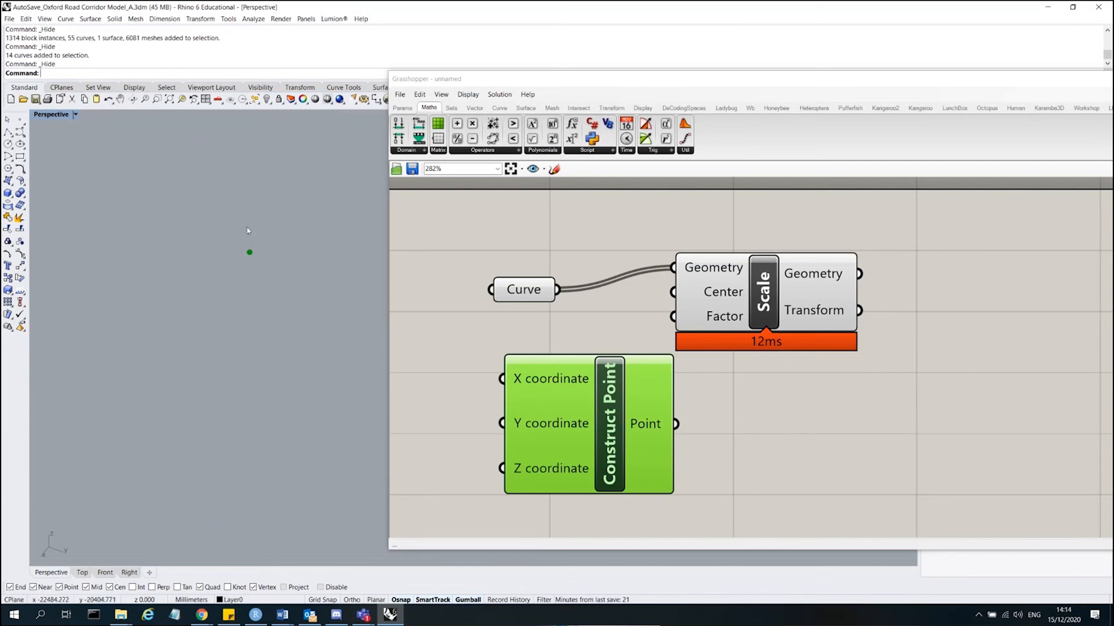
- Create a Rhino point object at 0,0,0 and select it
click(717, 464)
click(20, 120)
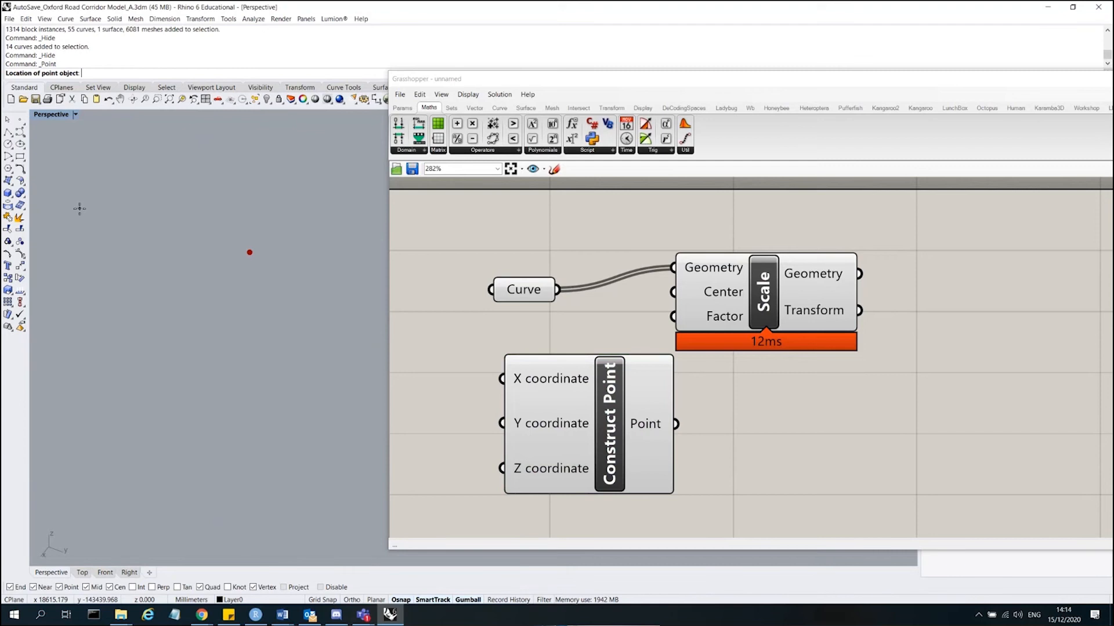
text(0,0,0)
key(Return)
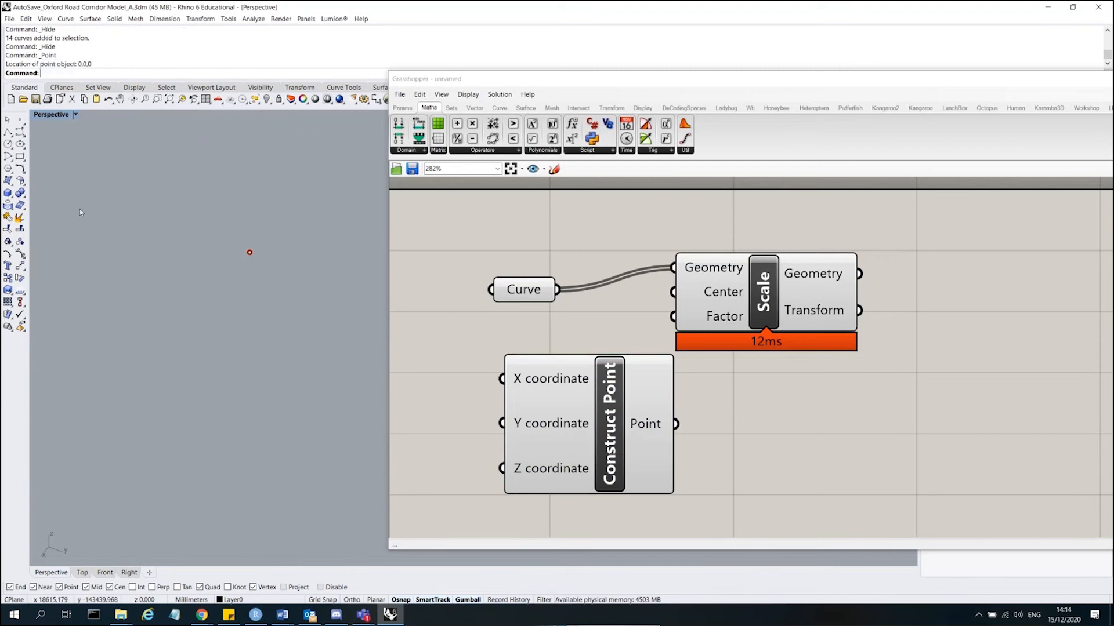
click(250, 252)
drag(211, 222, 312, 273)
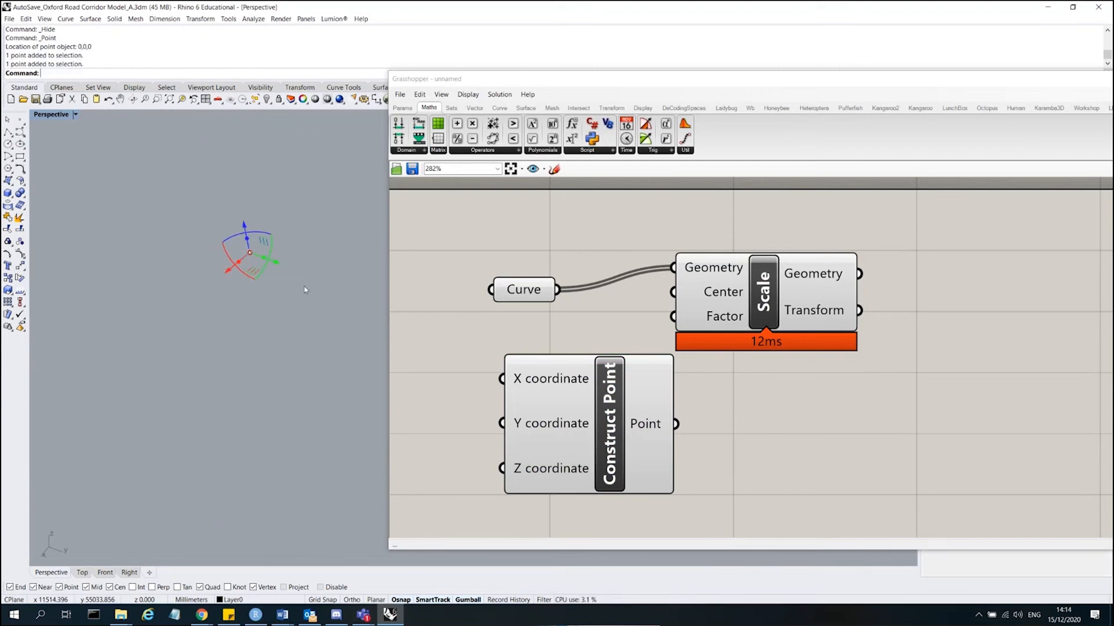
- Run Zoom with the Extents option and examine the selected point against the construction plane grid
text(Zoom)
key(Return)
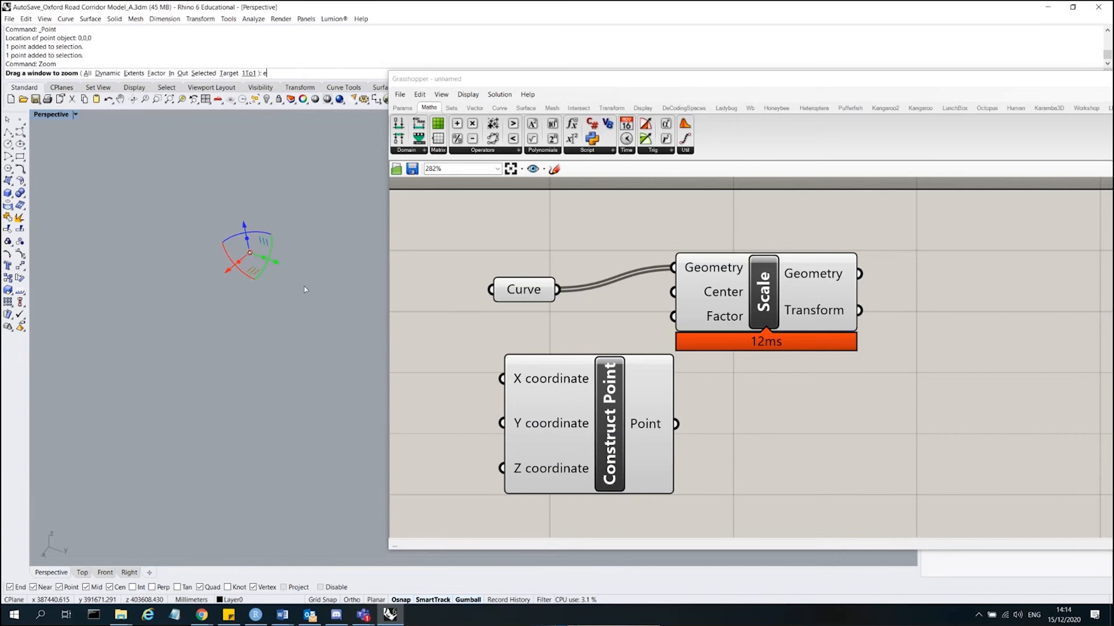
text(e)
key(Return)
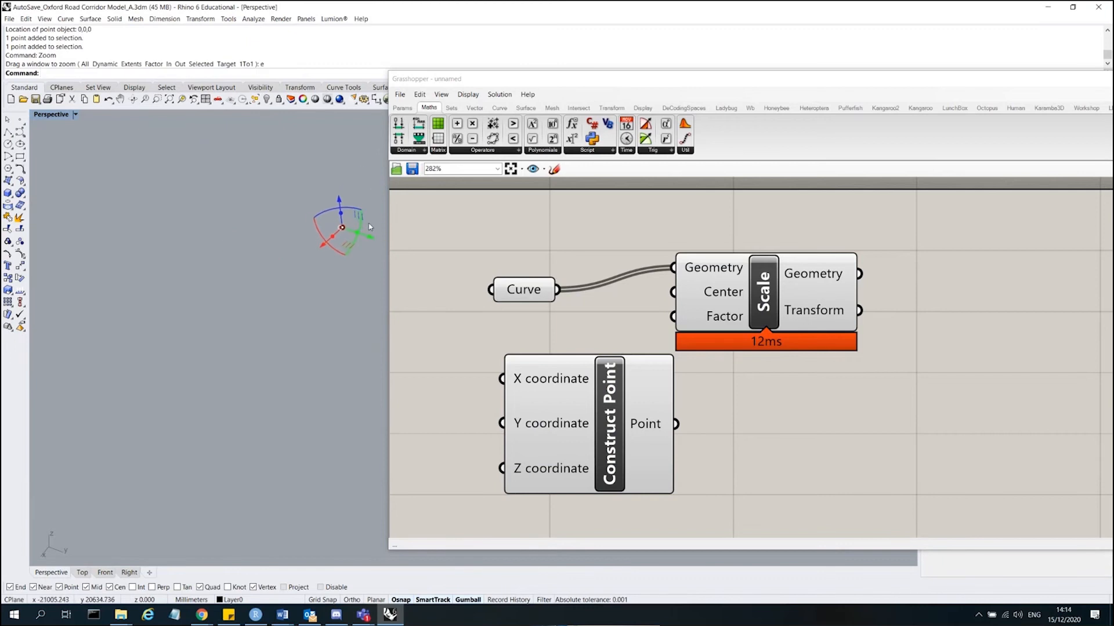
scroll(350, 227, up, 15)
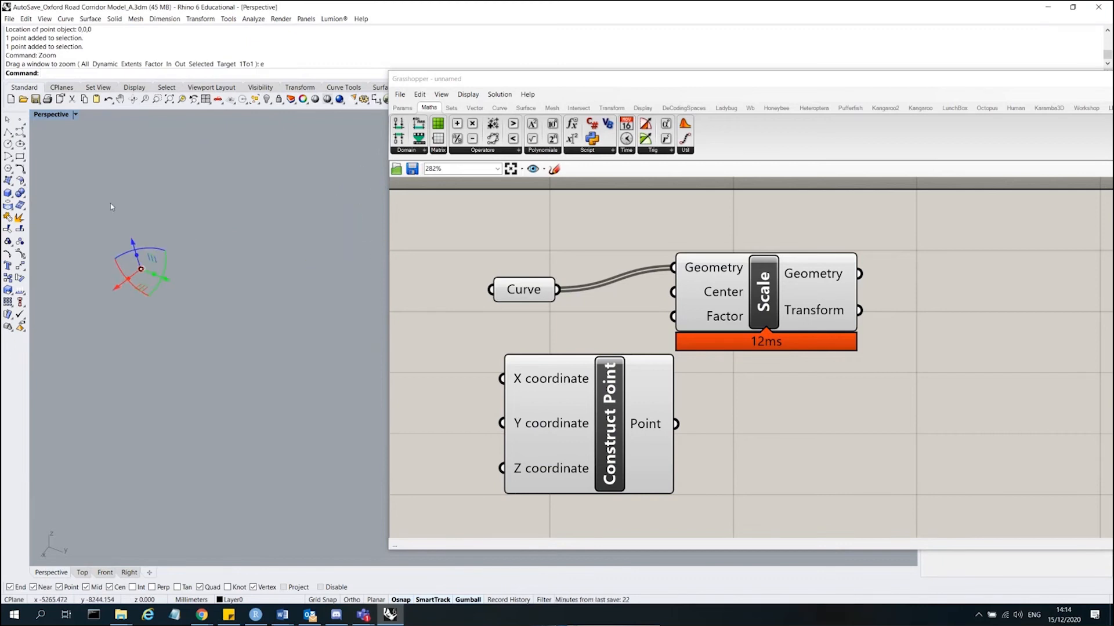
scroll(116, 216, up, 12)
scroll(269, 390, up, 20)
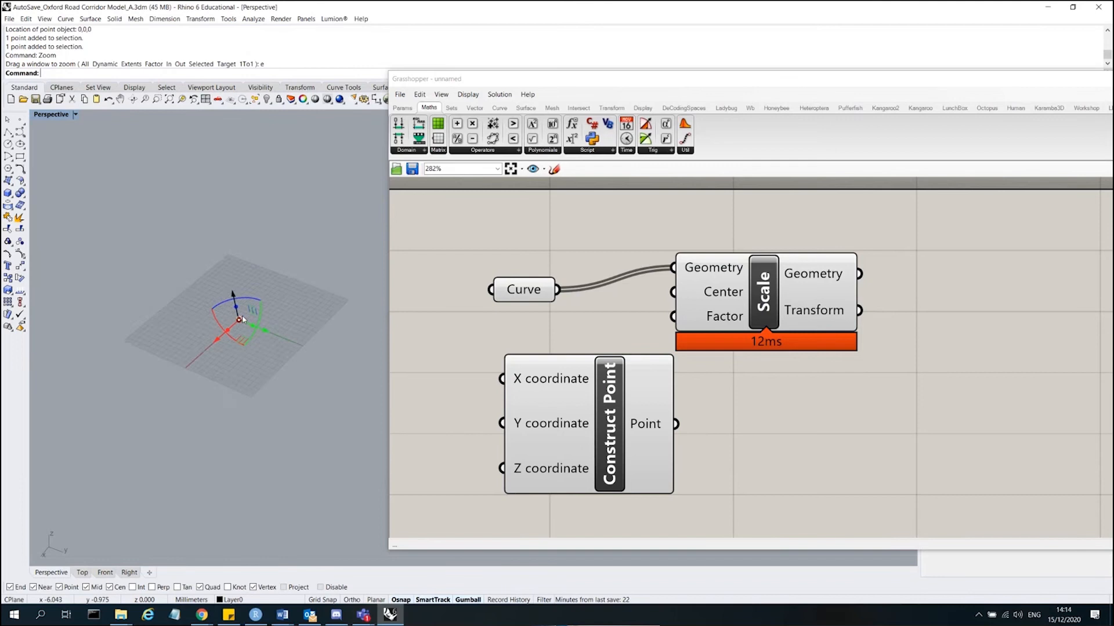
scroll(278, 263, down, 8)
- Delete the Rhino point object at the origin and highlight the Construct Point component's preview
drag(294, 251, 239, 329)
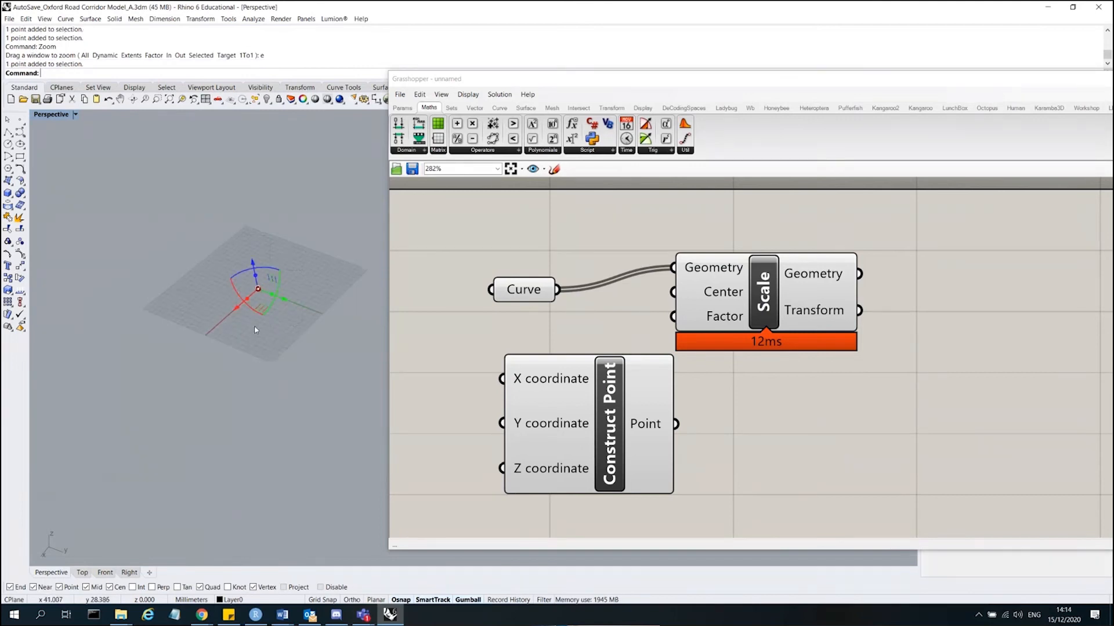
key(Delete)
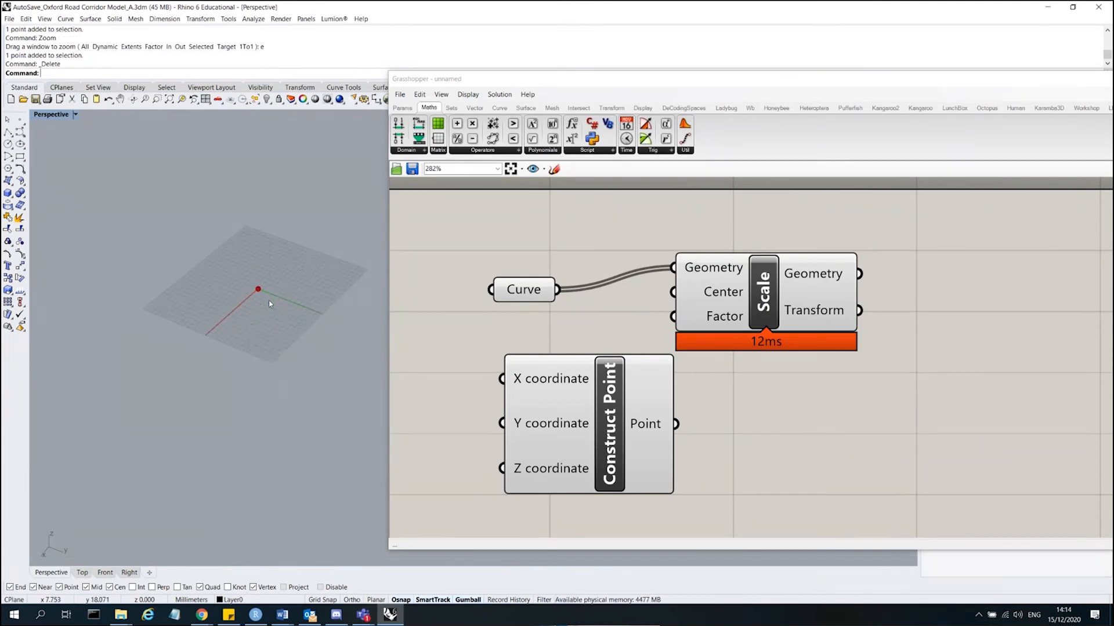
click(658, 381)
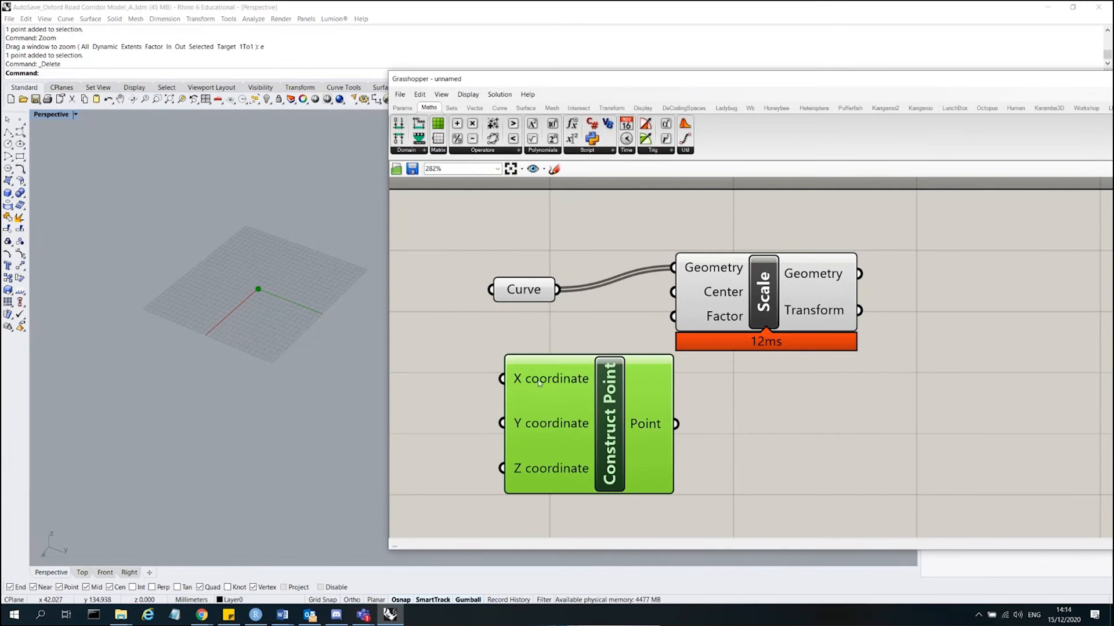
- Move Construct Point lower on the canvas and connect a new number slider of 5 to its Y coordinate input
mouse_move(538, 383)
scroll(588, 417, down, 4)
drag(596, 436, 631, 465)
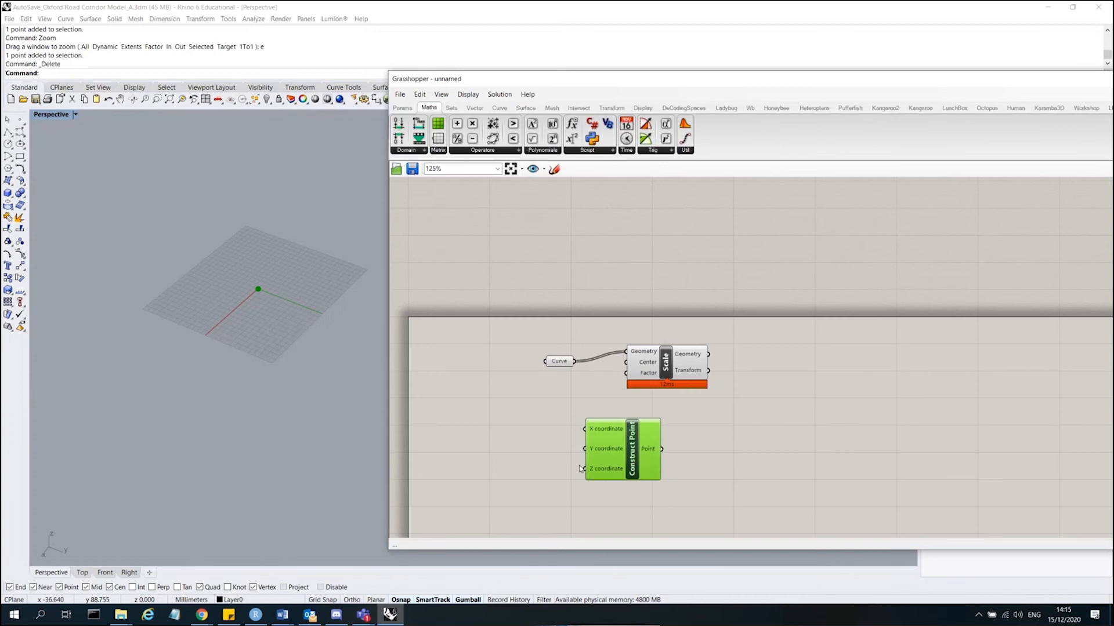
click(549, 455)
double_click(523, 451)
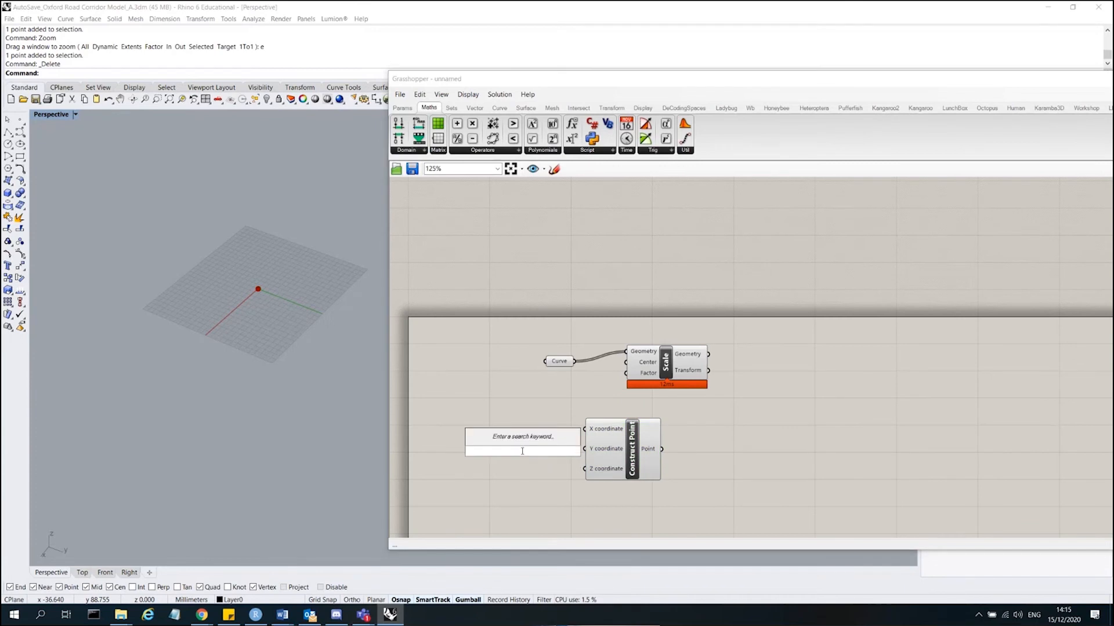
text(5)
key(Return)
drag(540, 441, 592, 453)
click(614, 452)
- Connect the same slider to the X coordinate input as well, varying its value to 2 and back to 5
scroll(547, 459, up, 4)
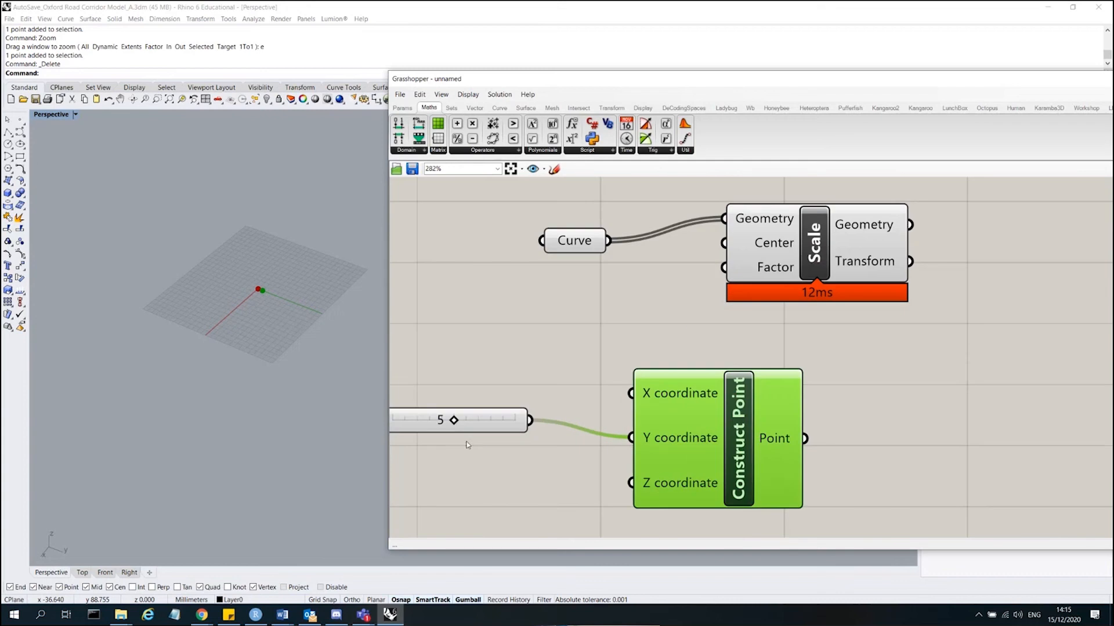
scroll(232, 272, up, 2)
scroll(234, 276, up, 5)
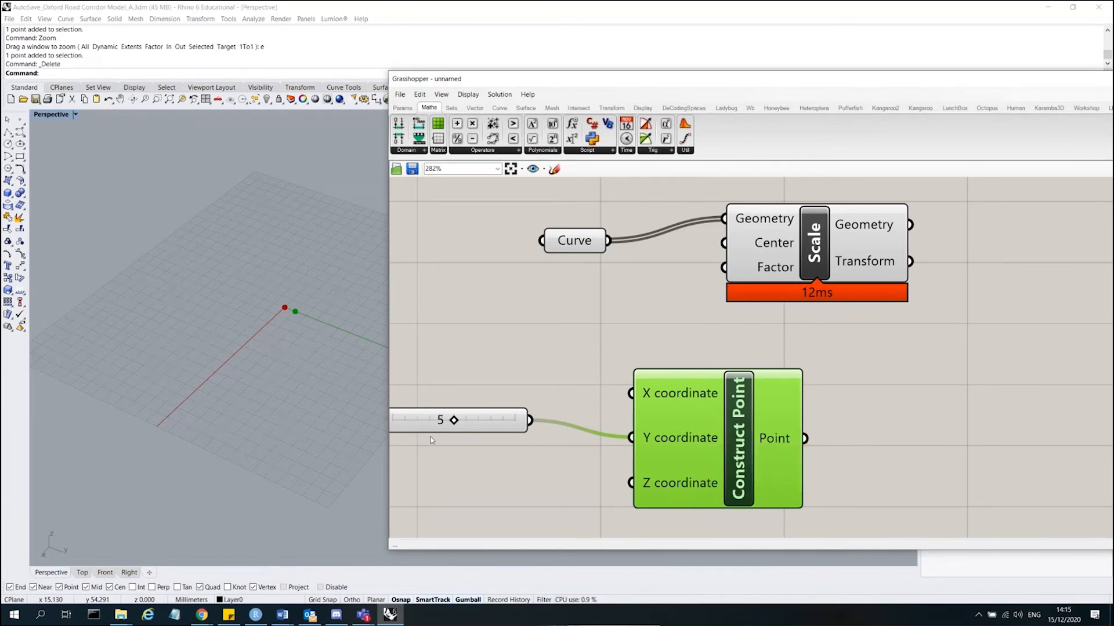
scroll(773, 408, down, 4)
scroll(600, 408, up, 4)
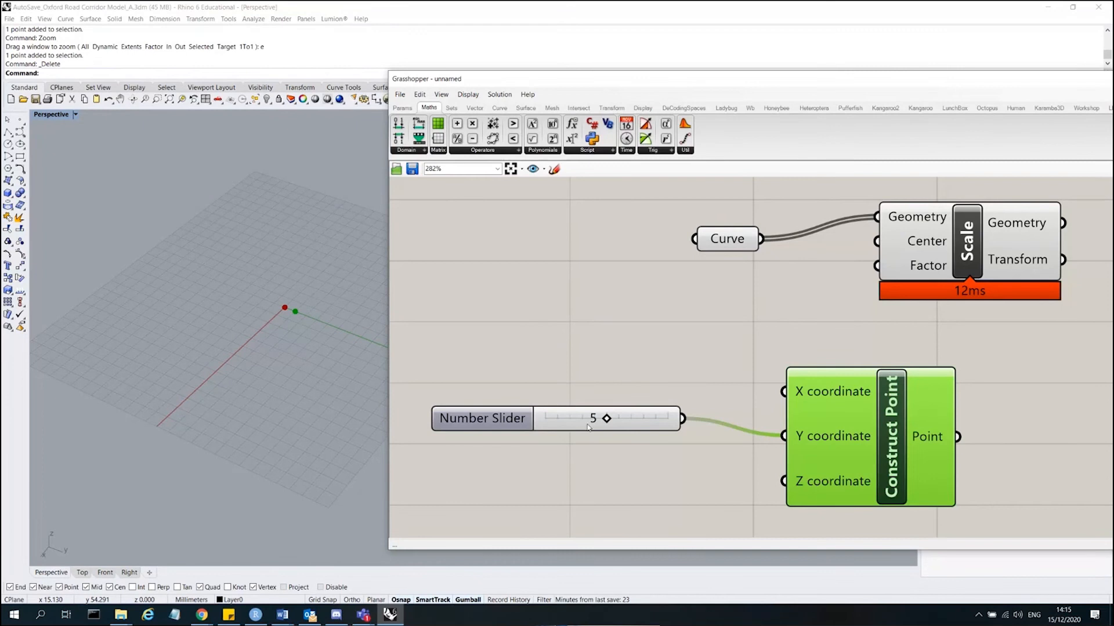
drag(606, 418, 566, 432)
drag(683, 418, 786, 384)
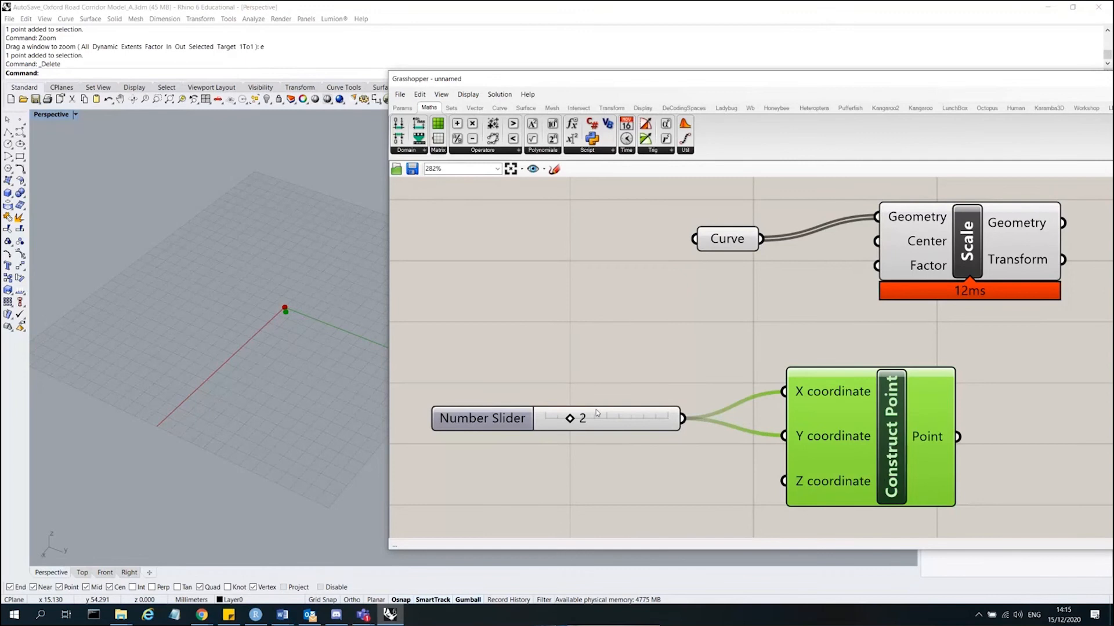
drag(567, 428, 606, 428)
click(594, 474)
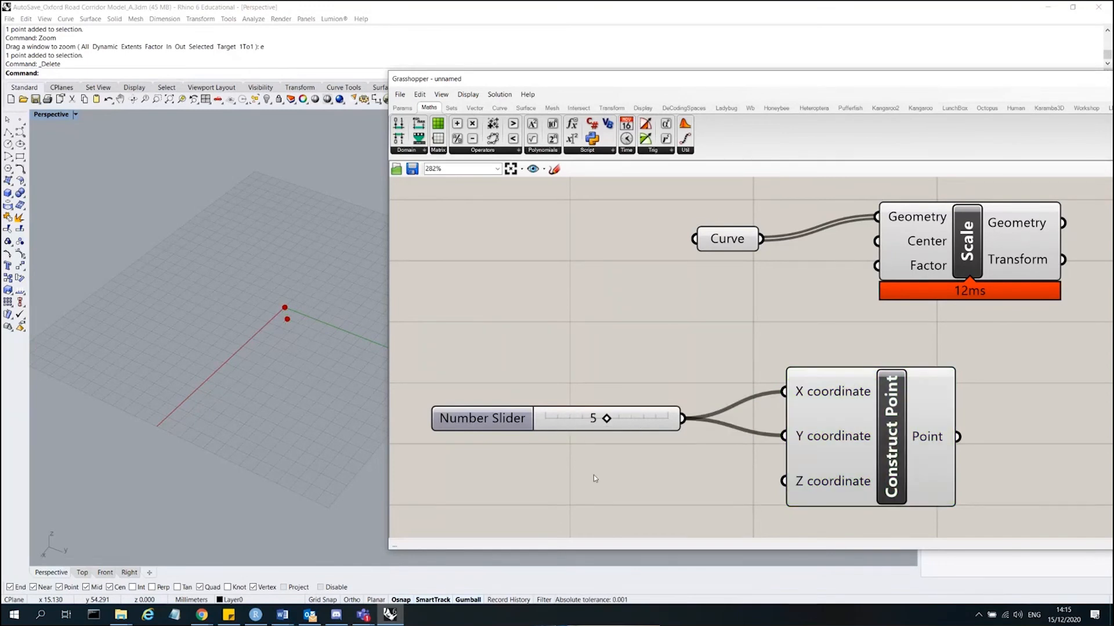
- Add a second number slider with a range suited to 200, set it to 10, and connect it to the Z coordinate input
double_click(573, 479)
text(200)
key(Return)
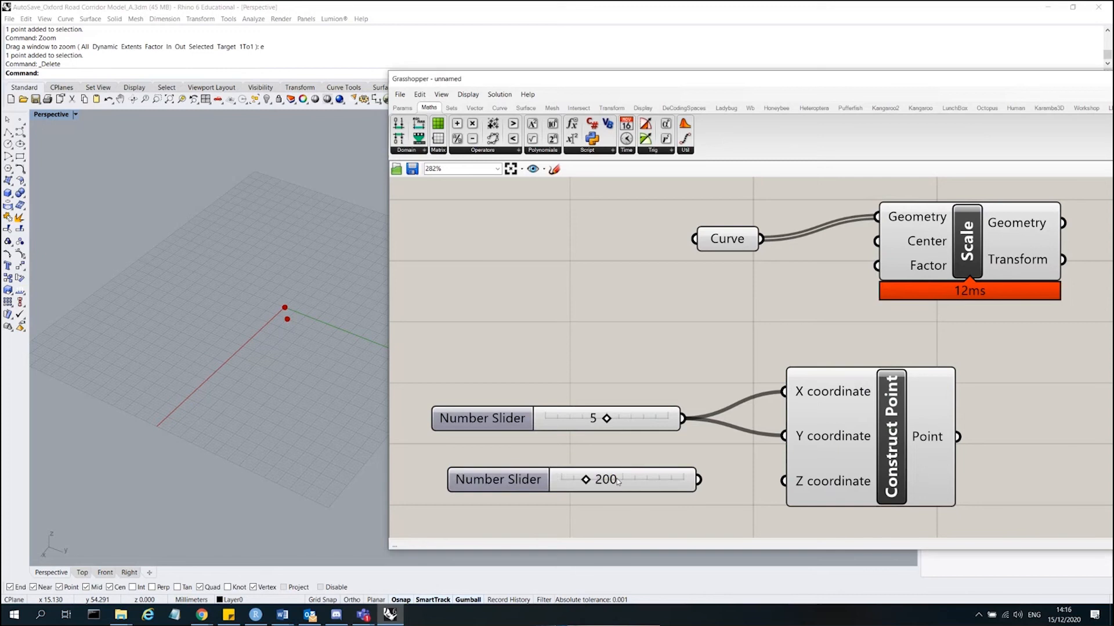
double_click(618, 479)
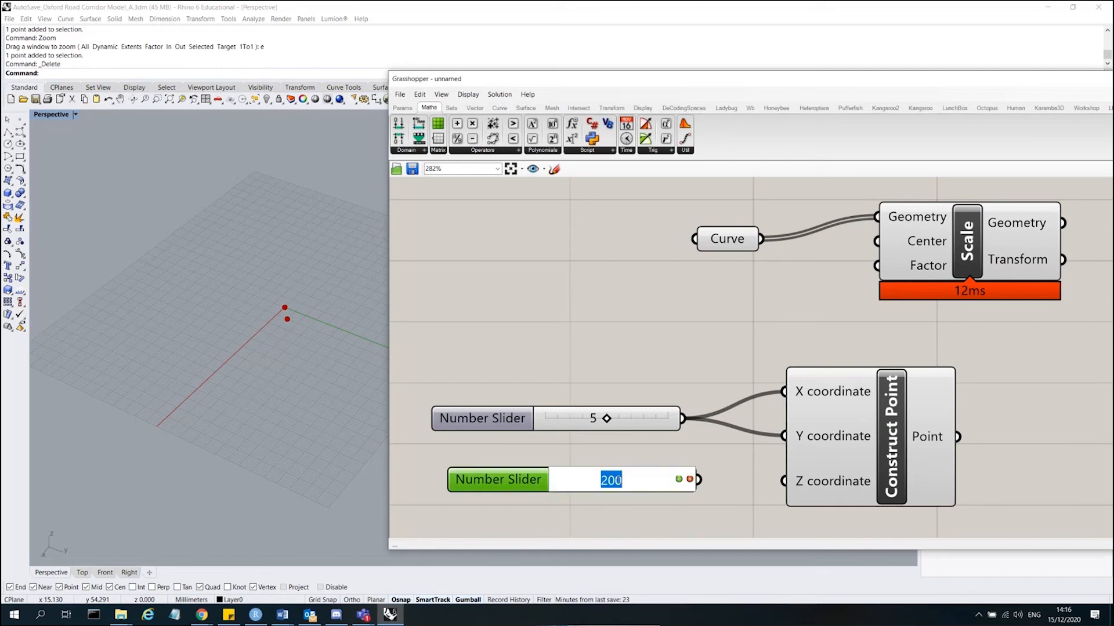
text(10)
key(Return)
drag(699, 479, 802, 483)
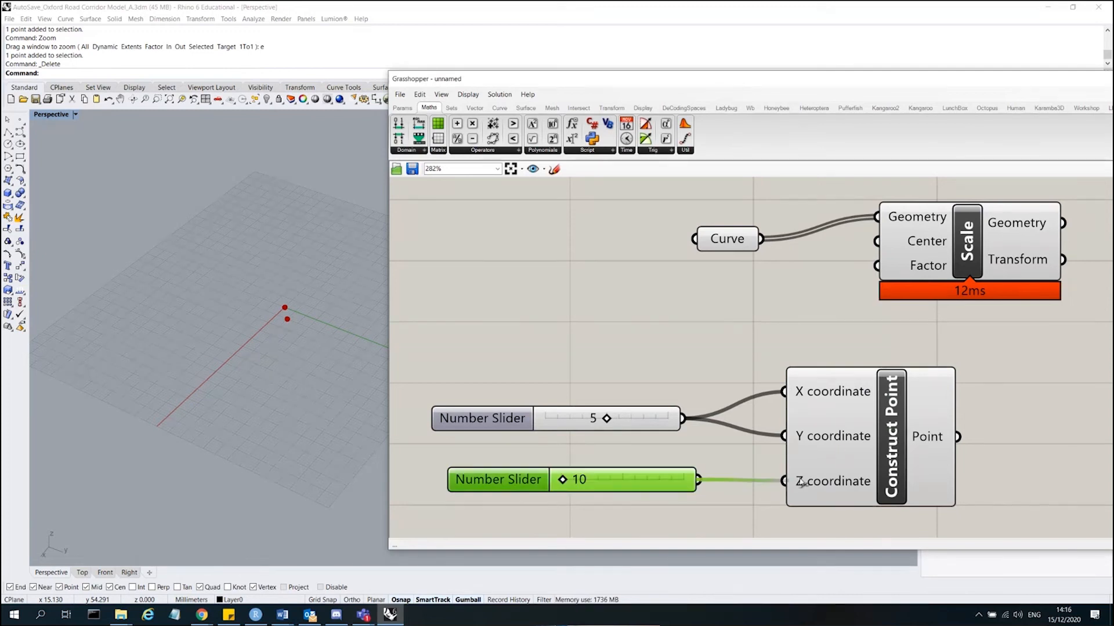
click(802, 483)
- Set the Z coordinate slider to 0 and the shared X and Y coordinate slider to 10
mouse_move(563, 481)
mouse_down()
mouse_move(578, 482)
mouse_move(559, 482)
mouse_up()
drag(606, 419, 668, 419)
click(635, 365)
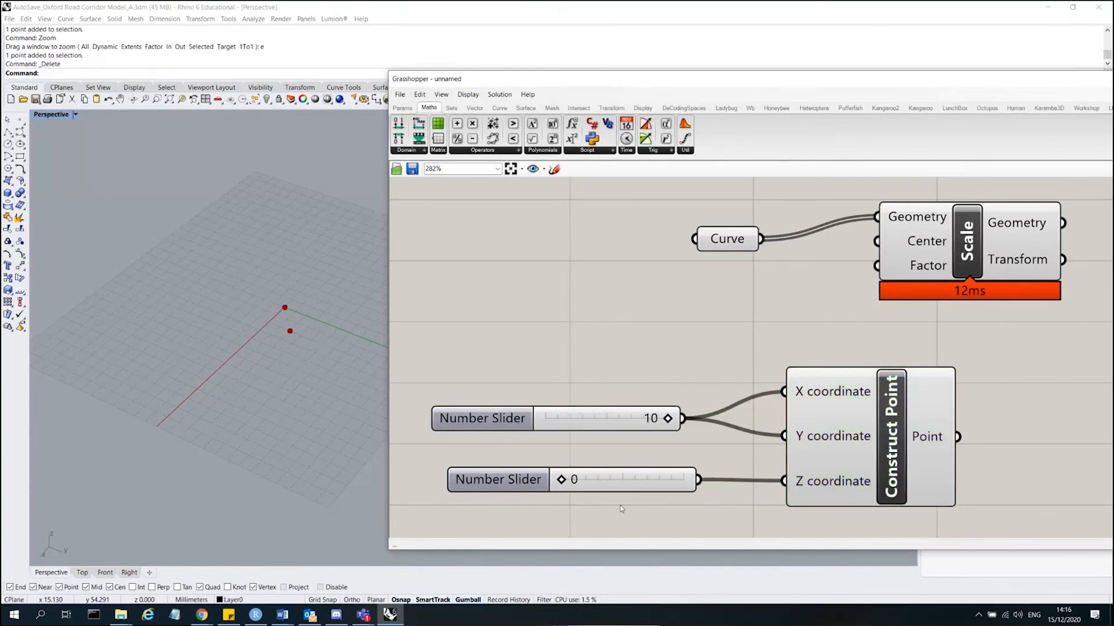
- Delete the Construct Point component together with its two number sliders
drag(652, 518, 537, 391)
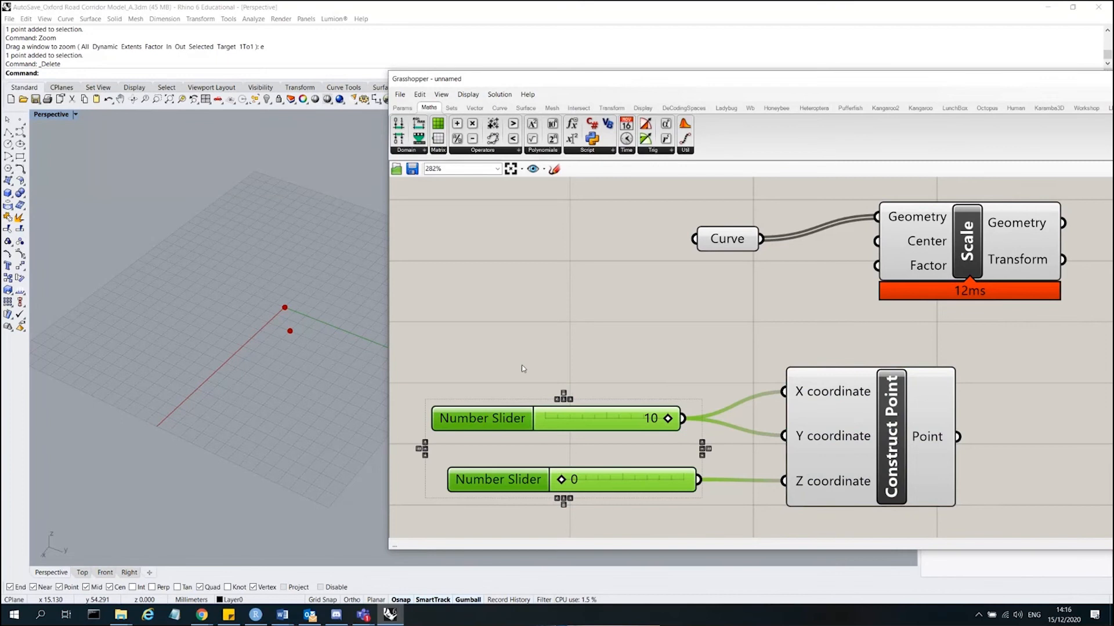
scroll(524, 369, down, 3)
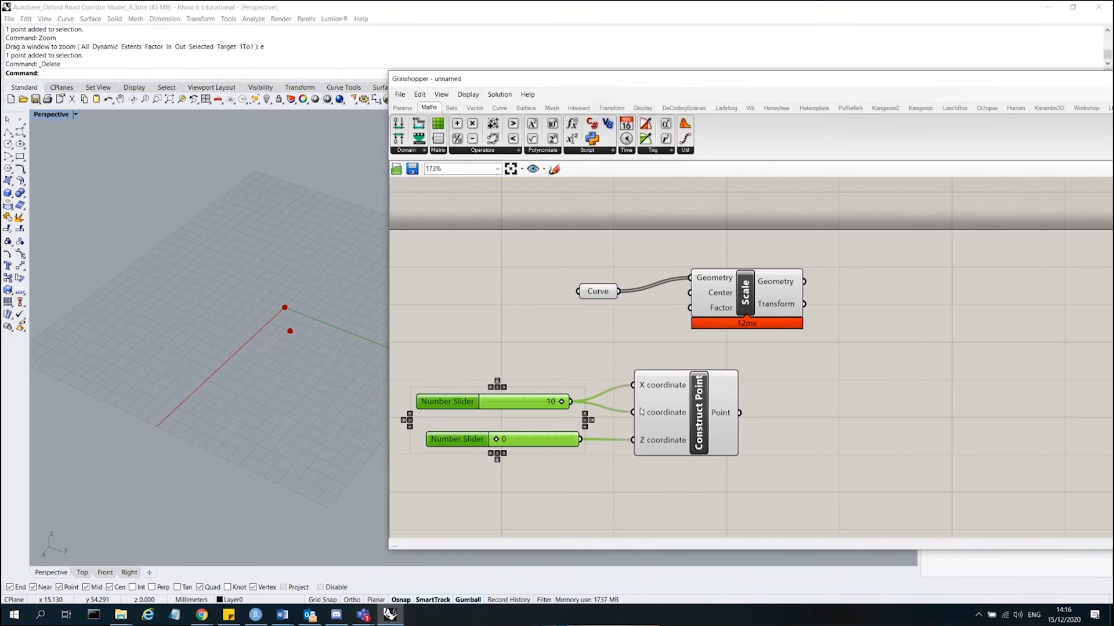
mouse_move(641, 411)
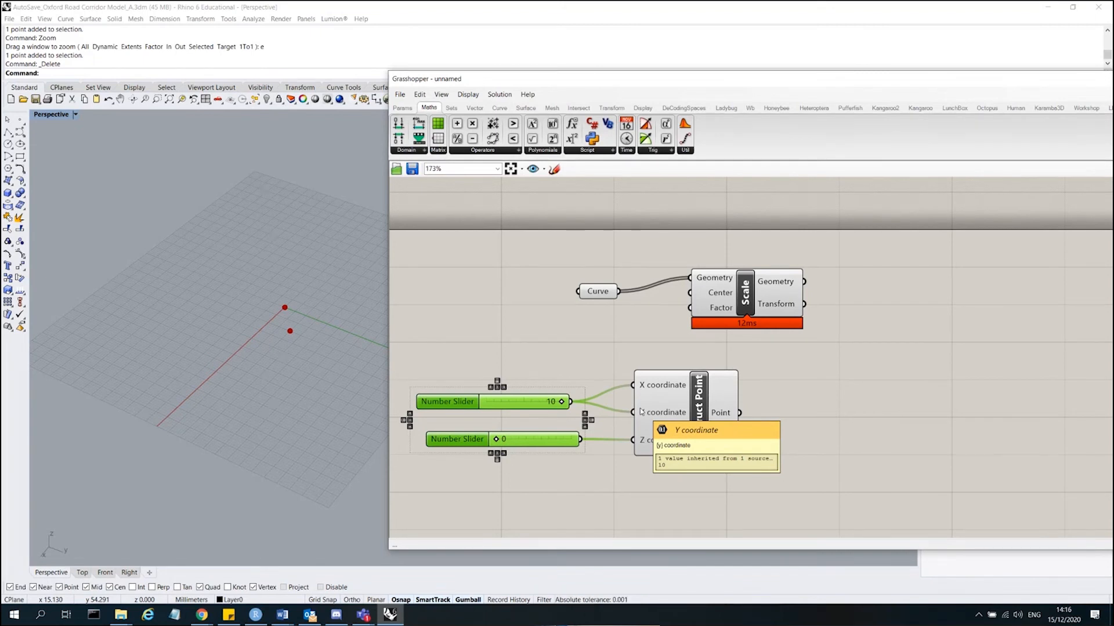
drag(691, 473, 510, 359)
key(Delete)
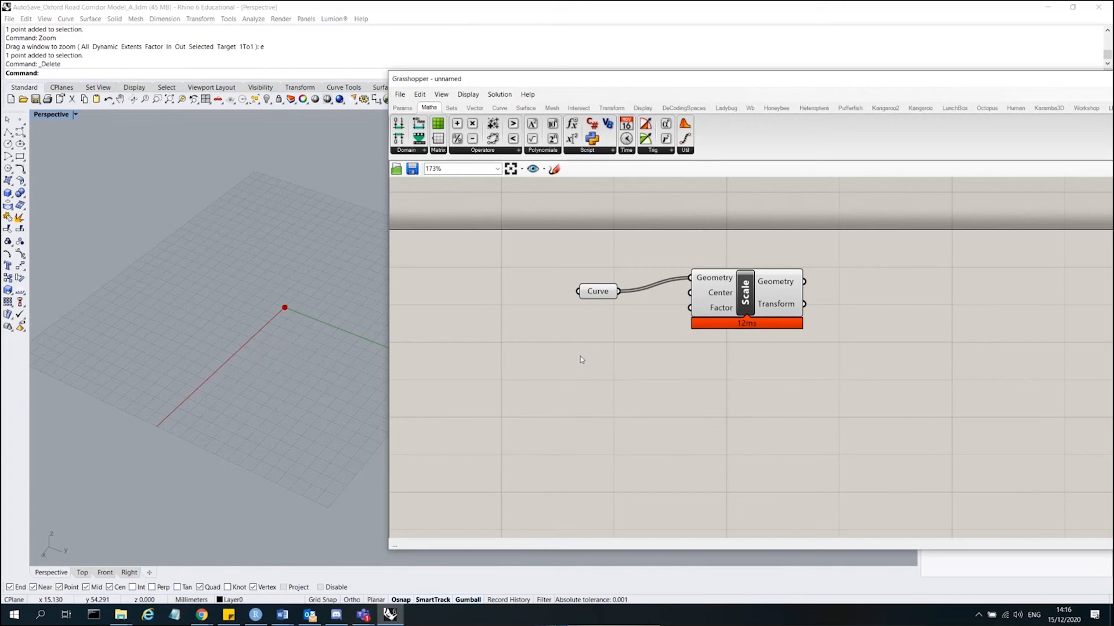
- Examine where the original and scaled curves lie relative to the world origin in the Rhino viewport
scroll(583, 348, down, 4)
scroll(205, 327, down, 20)
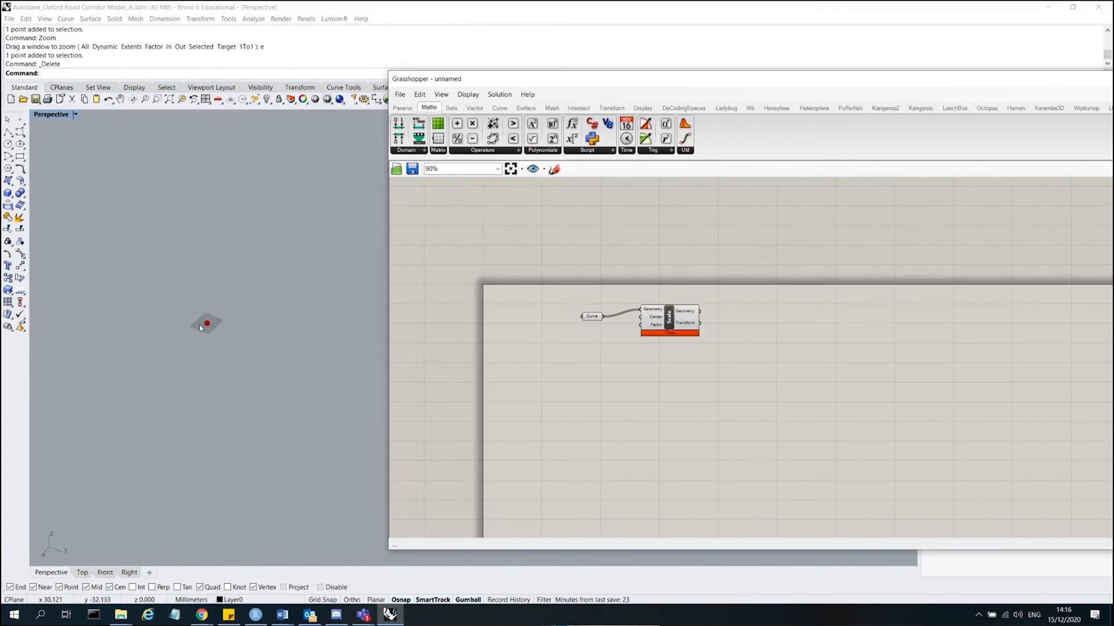
right_drag(204, 328, 301, 317)
scroll(134, 331, down, 15)
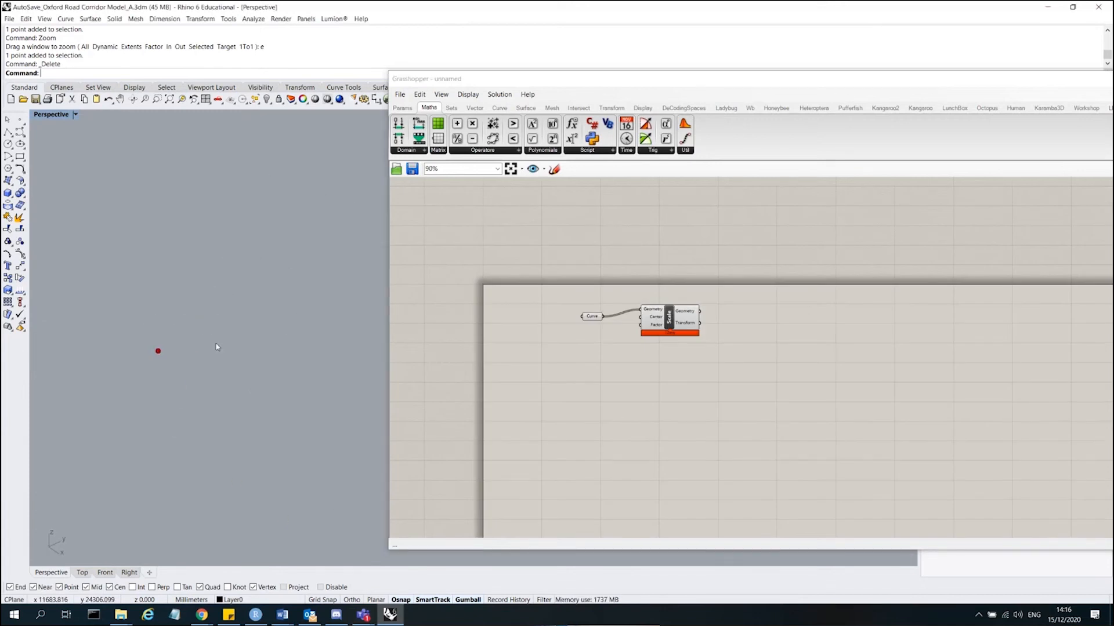
scroll(130, 412, down, 12)
scroll(140, 405, up, 6)
mouse_move(141, 407)
right_down()
mouse_move(168, 411)
mouse_move(139, 413)
right_up()
scroll(140, 413, down, 6)
scroll(170, 400, up, 2)
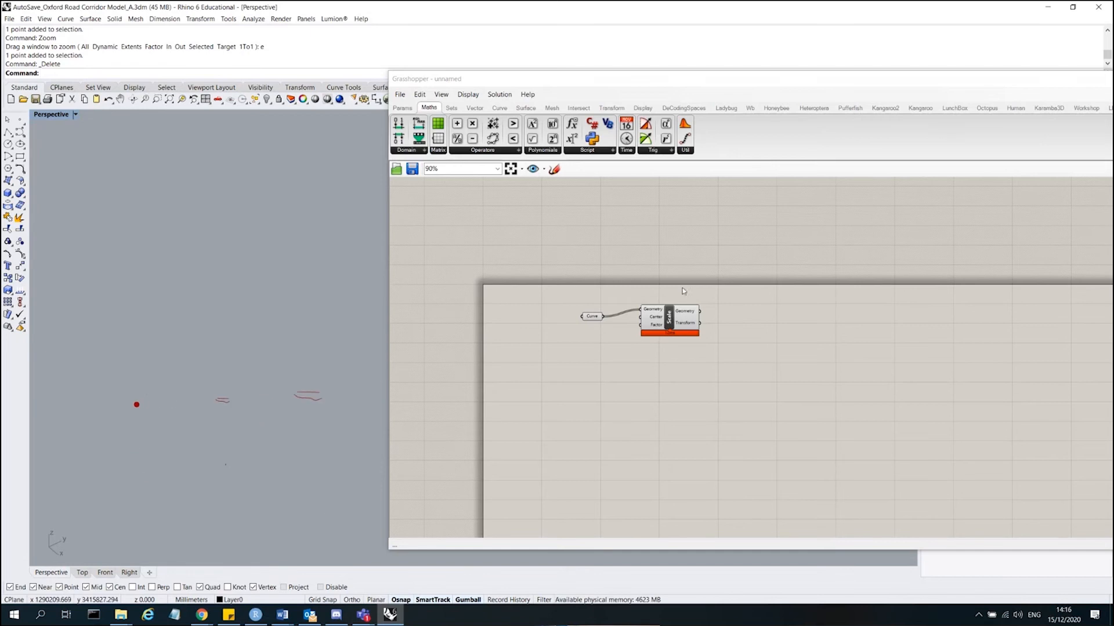
- Highlight the Curve parameter and the Scale component in turn to compare their curve previews relative to the origin
click(651, 308)
scroll(612, 316, up, 5)
drag(573, 391, 561, 266)
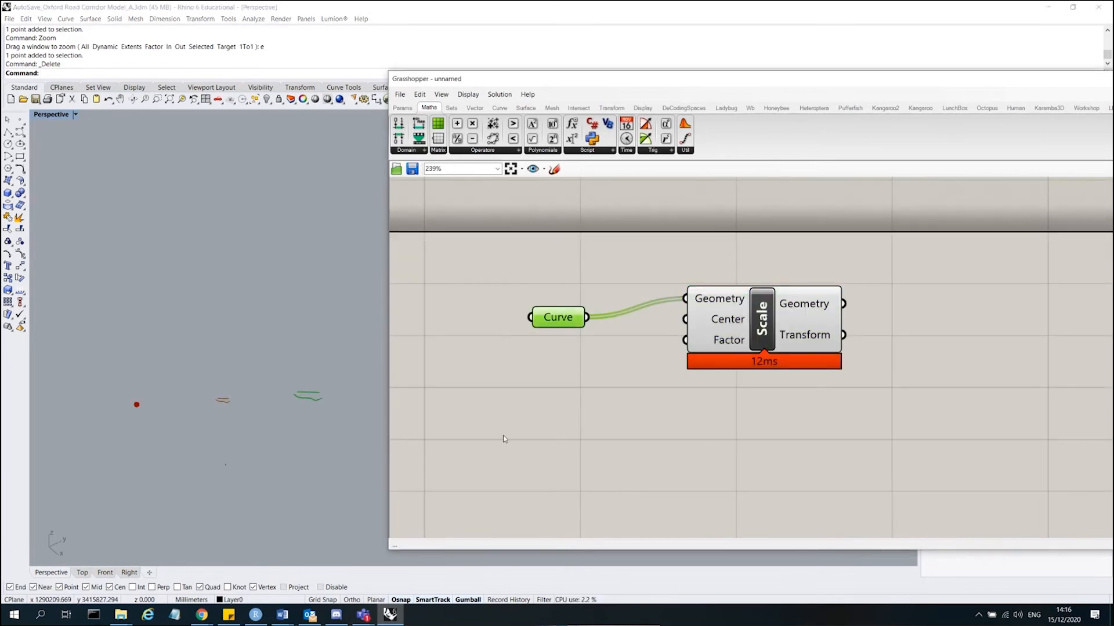
click(703, 325)
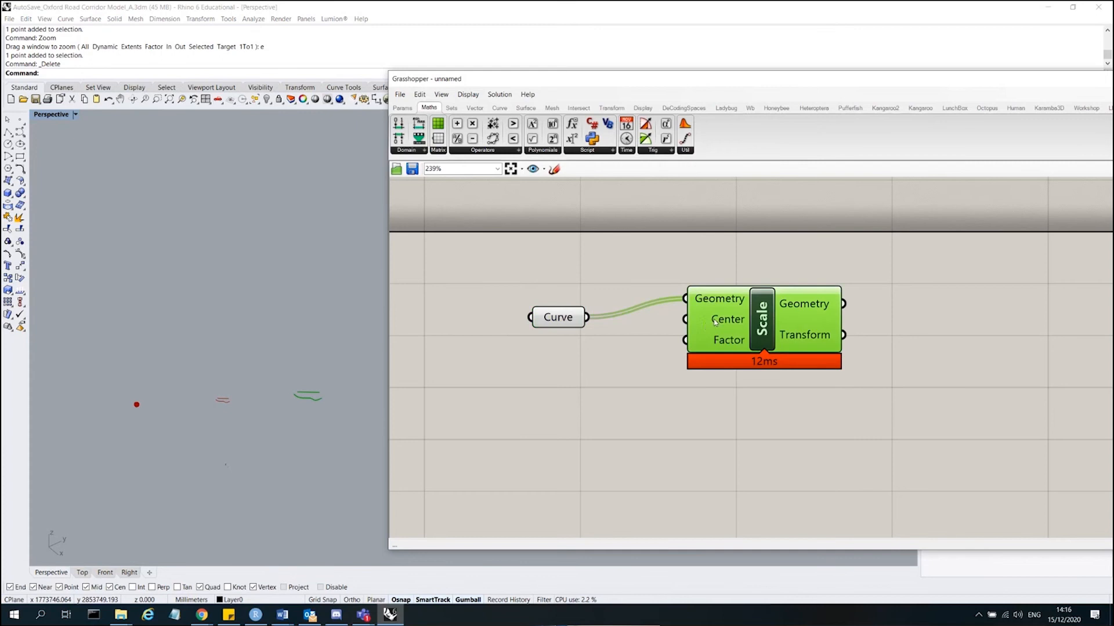
- Compare how far the scaled and original curves lie from the world origin, repositioning the Scale component beside the Curve parameter
click(155, 424)
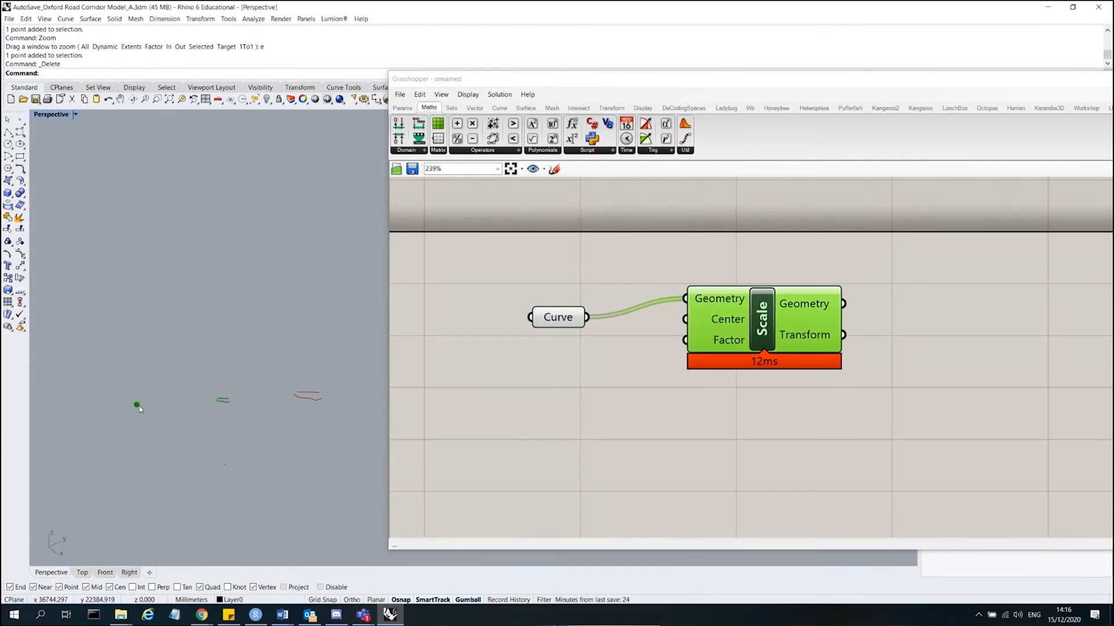
click(752, 404)
click(739, 340)
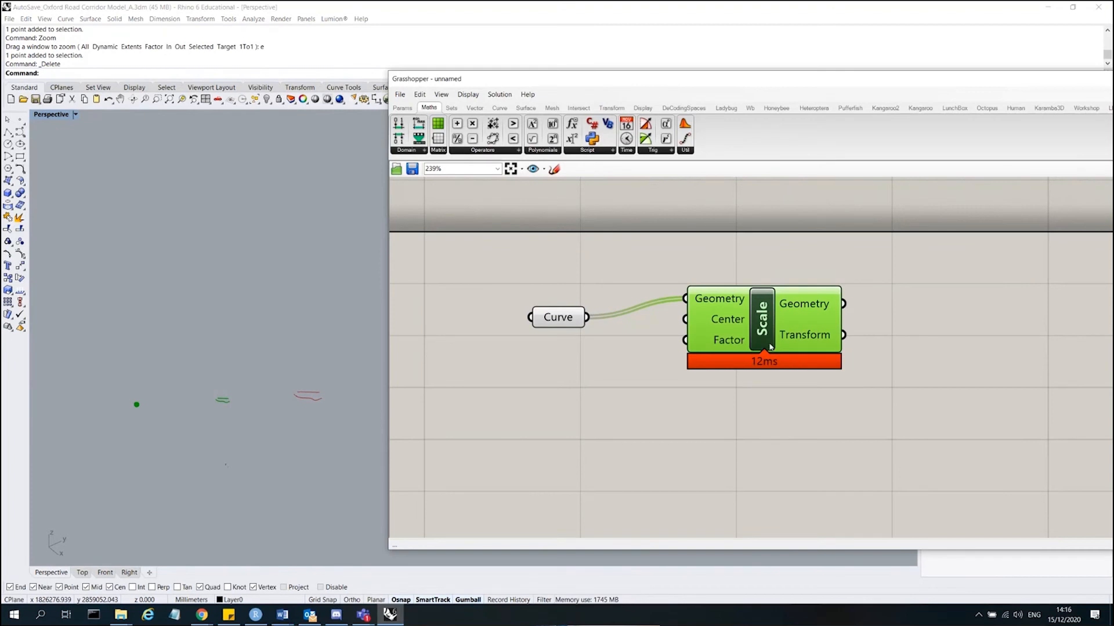
drag(763, 337, 733, 362)
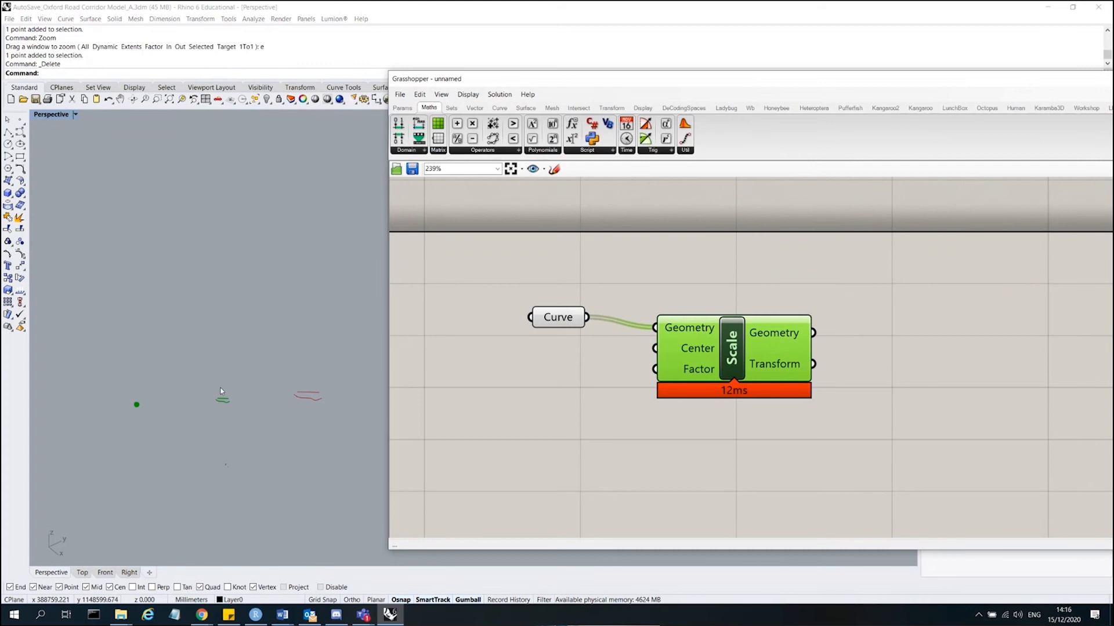
drag(212, 381, 228, 397)
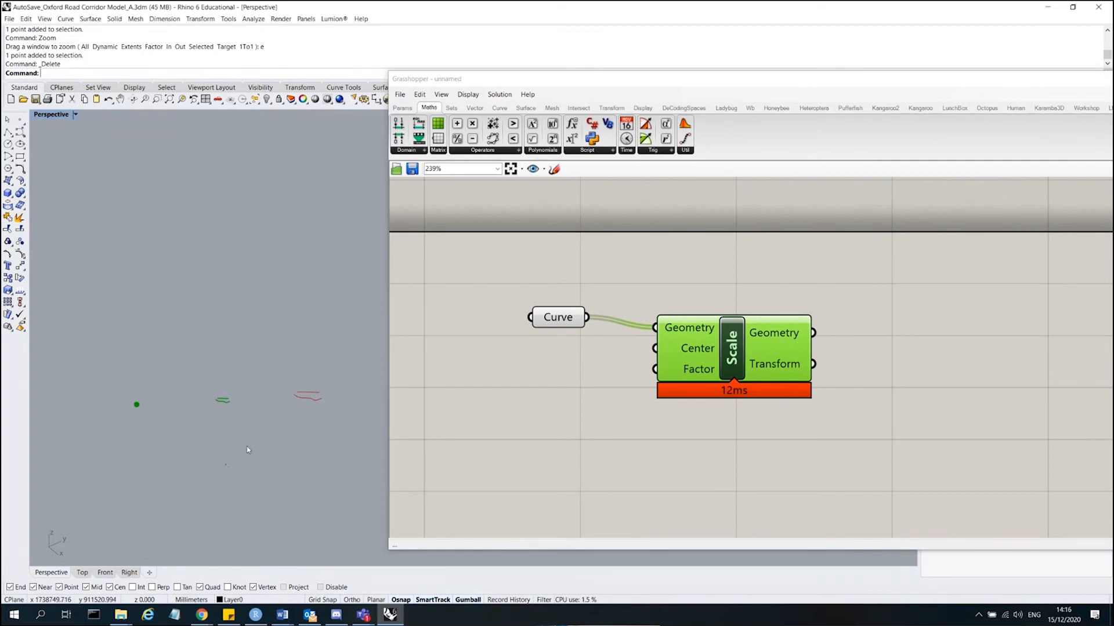
drag(244, 441, 211, 379)
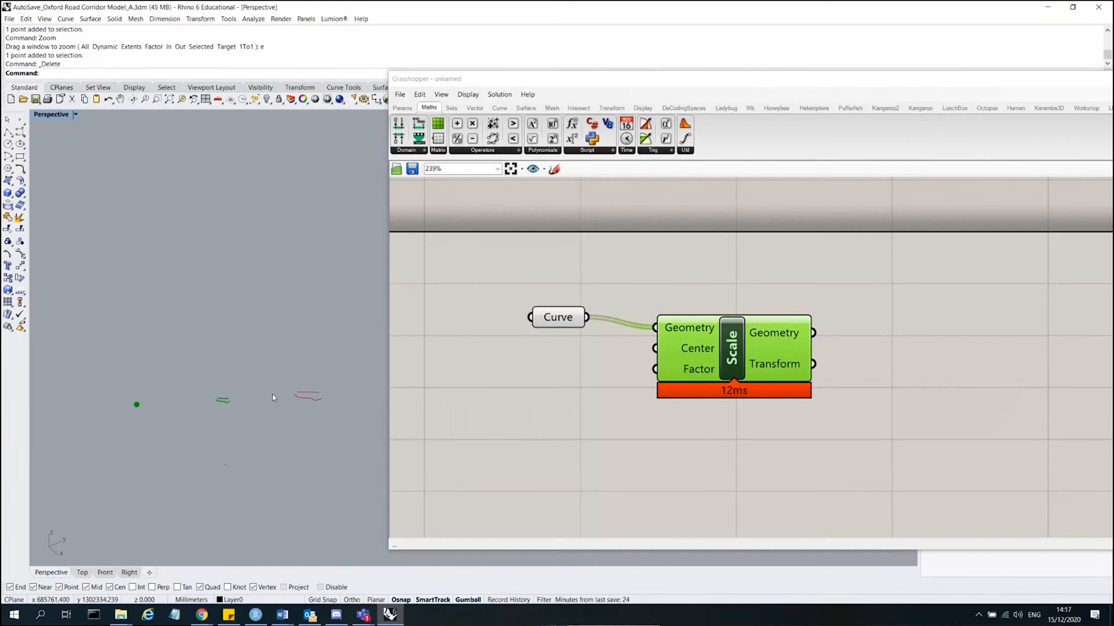
mouse_move(700, 373)
drag(700, 372, 715, 364)
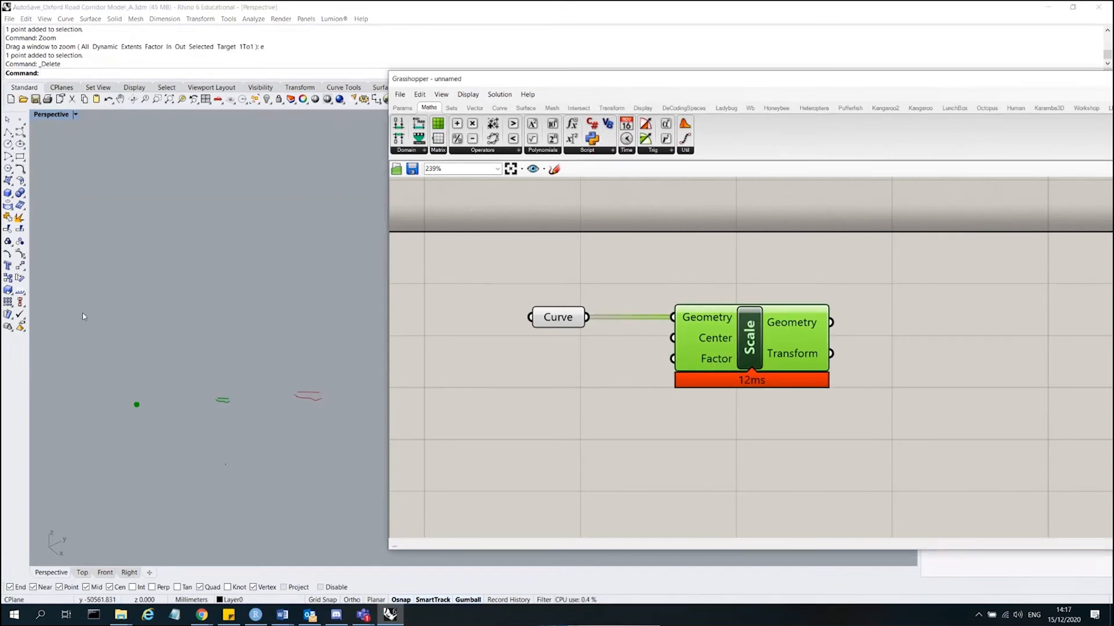
- Draw a single-segment polyline in Rhino from 0,0,0 to a point just below the original curves, leaving it deselected
click(11, 133)
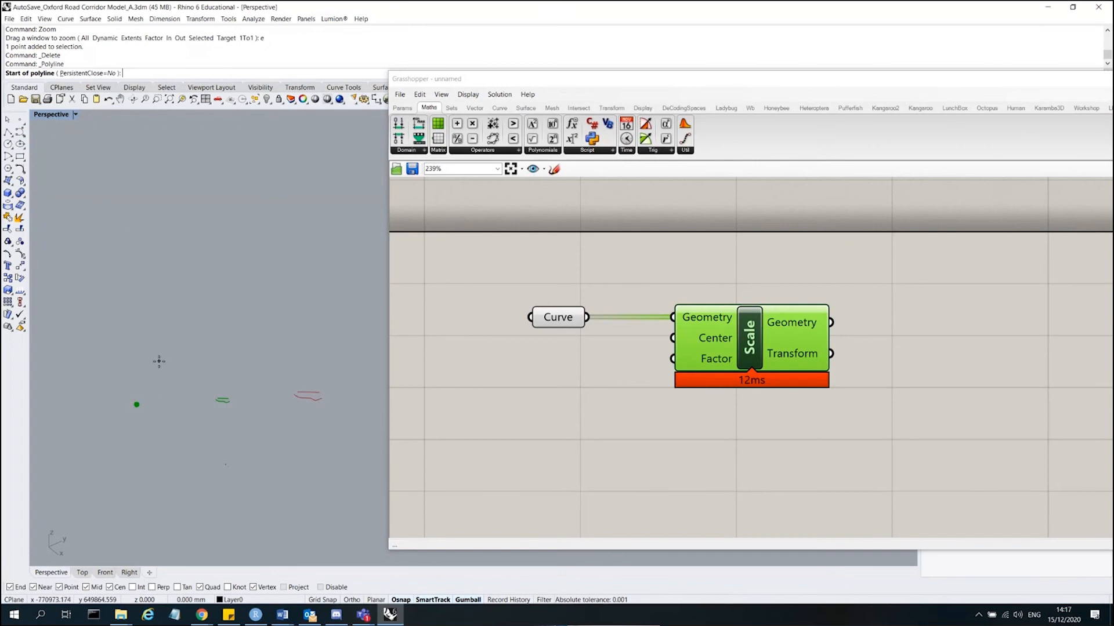
text(0,0,0)
key(Return)
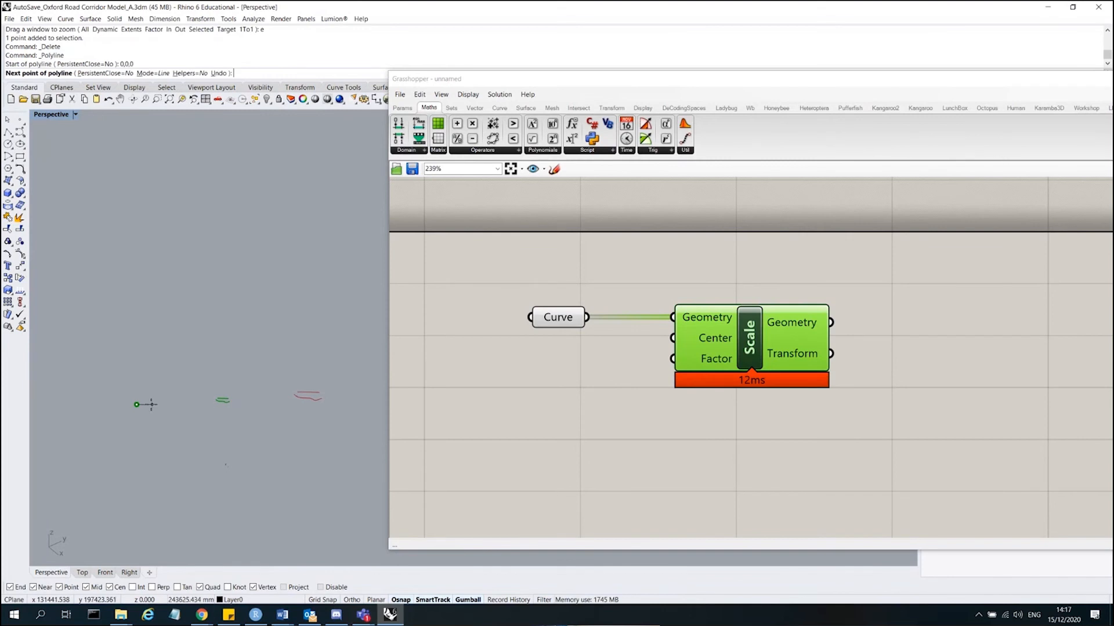
scroll(150, 403, down, 6)
shift+click(235, 414)
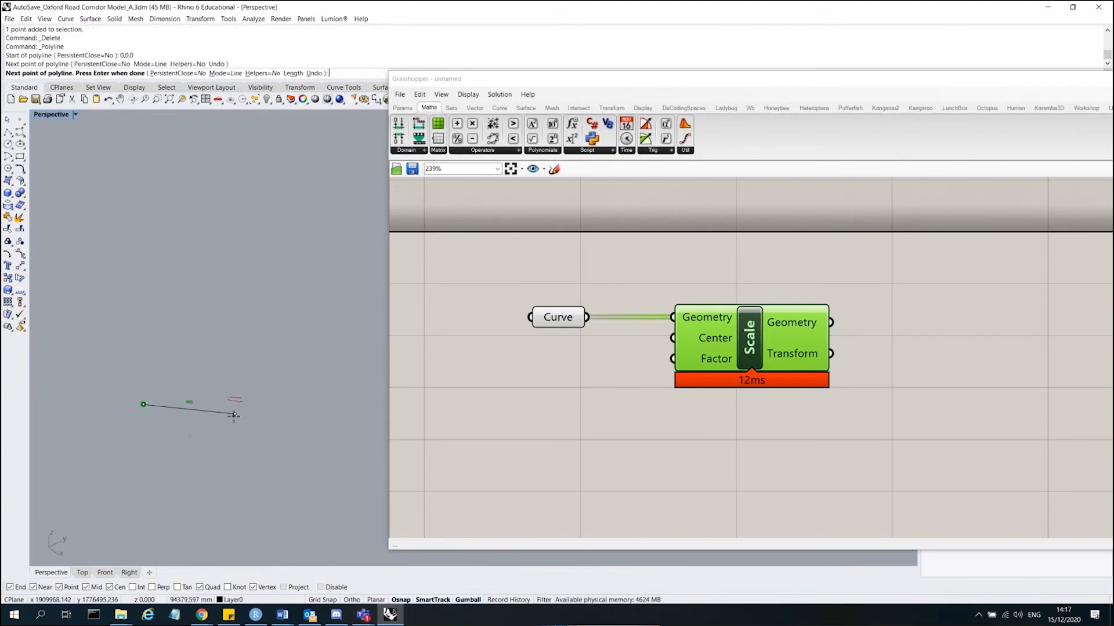
key(Return)
drag(222, 408, 221, 405)
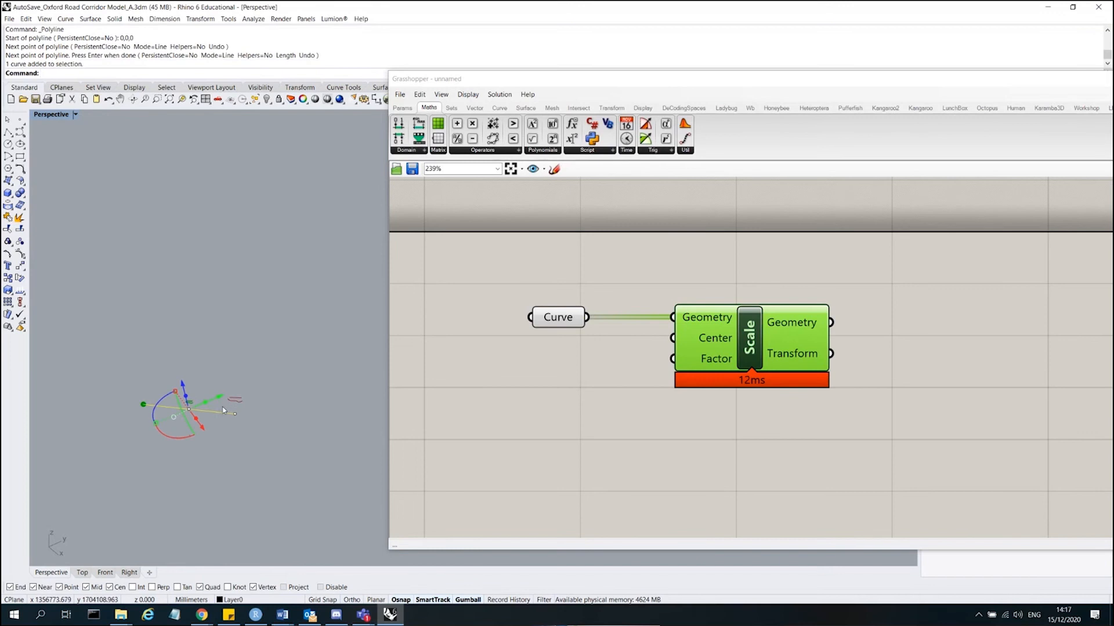
click(288, 397)
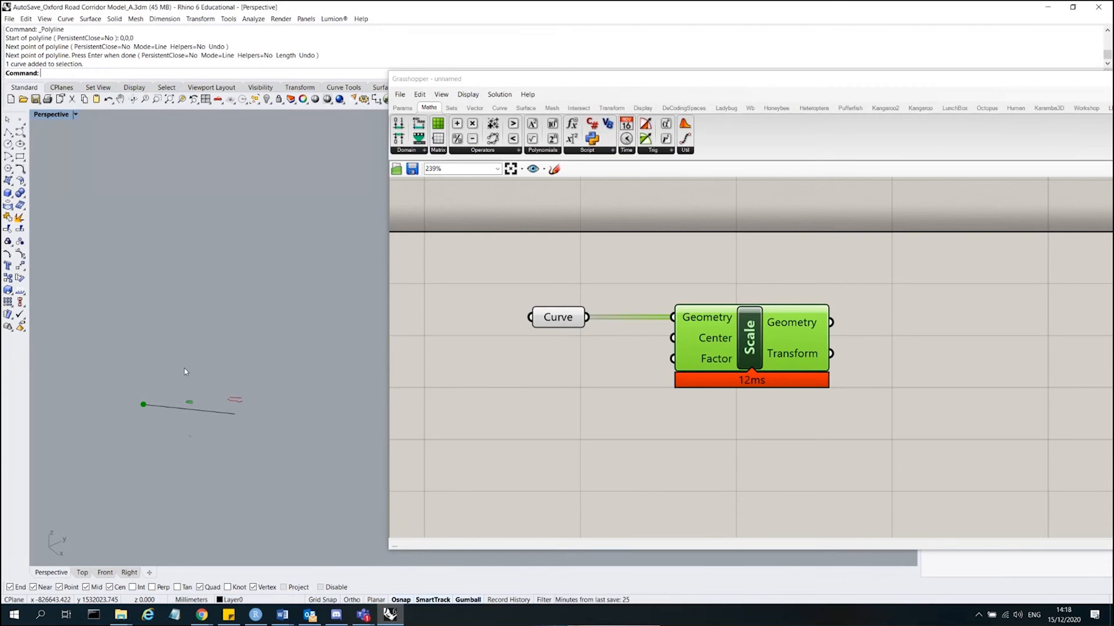
- Scale the polyline in Rhino by a factor of 0.5, using its end at the world origin as base point
scroll(149, 401, up, 3)
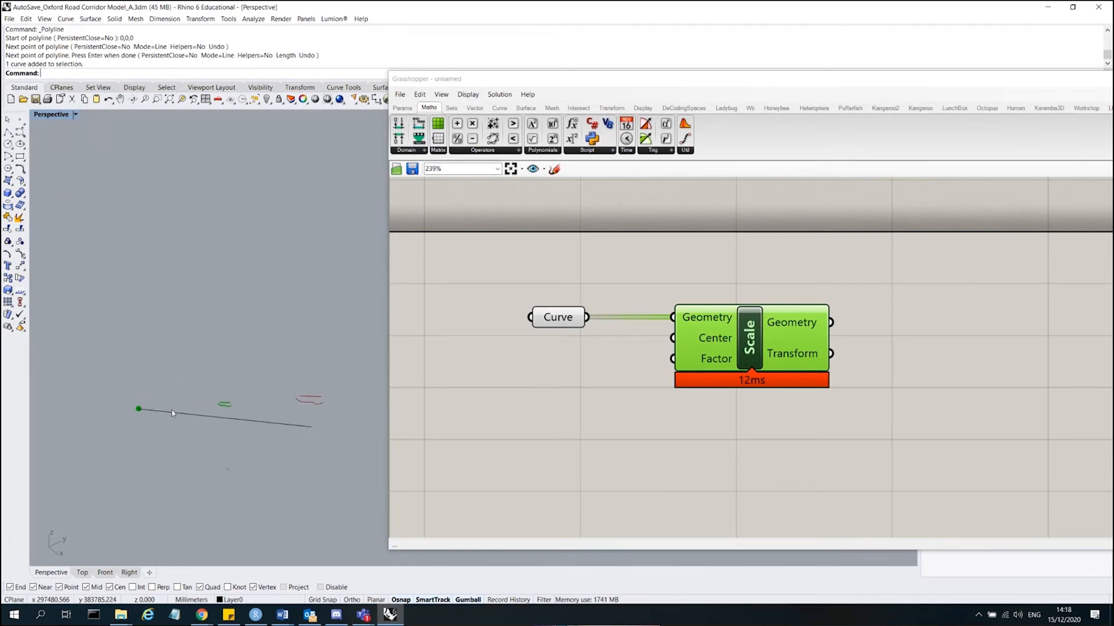
click(174, 413)
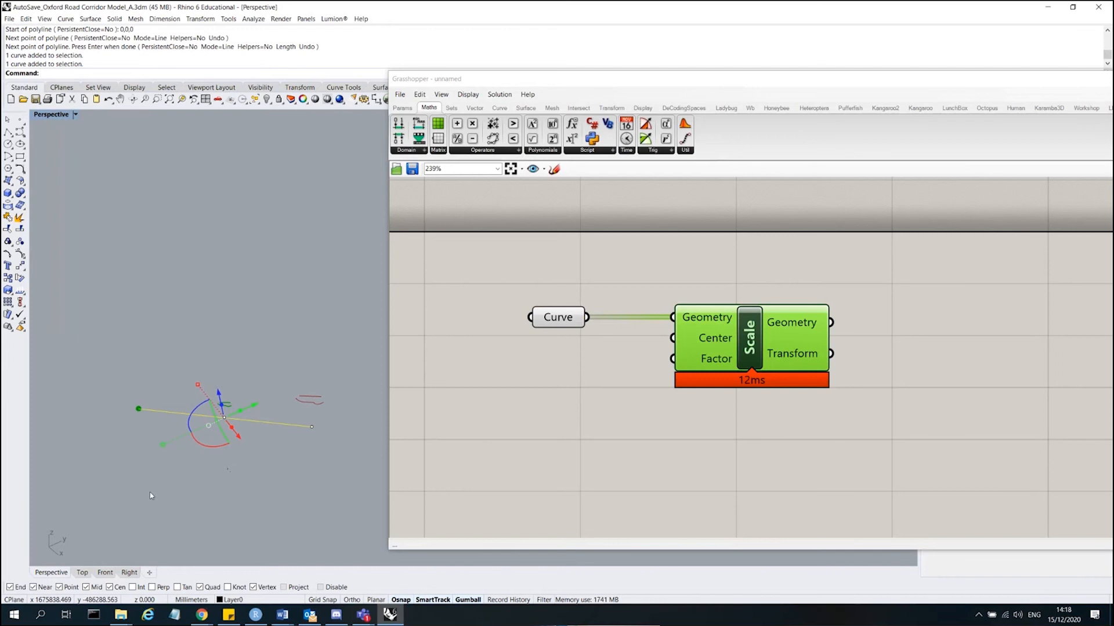
click(203, 501)
drag(753, 354, 779, 332)
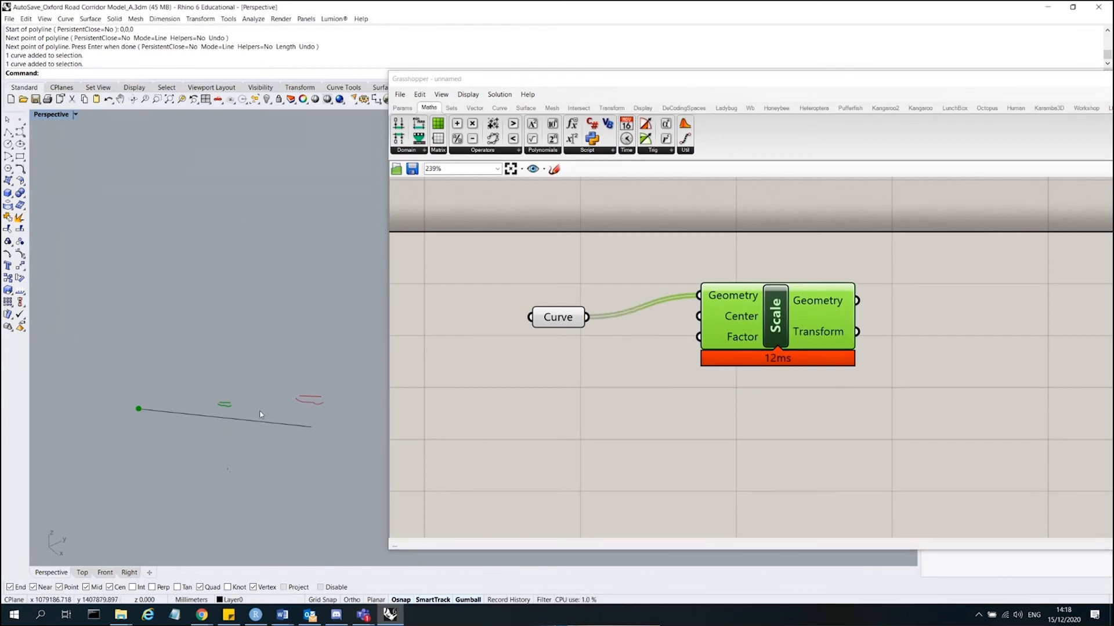
click(271, 427)
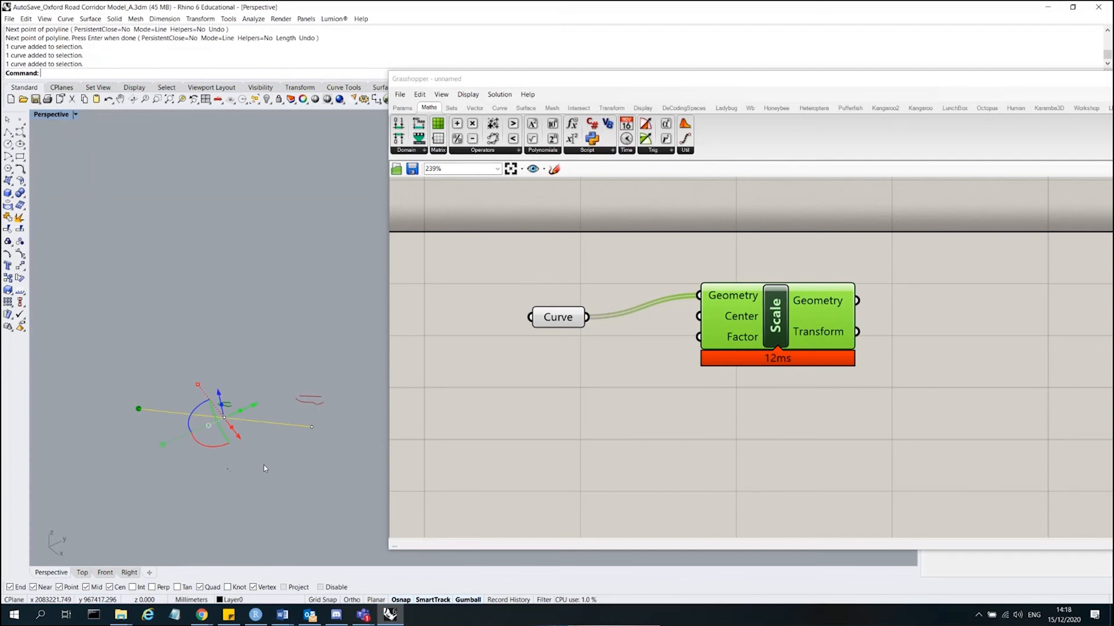
key(BackSpace)
key(BackSpace)
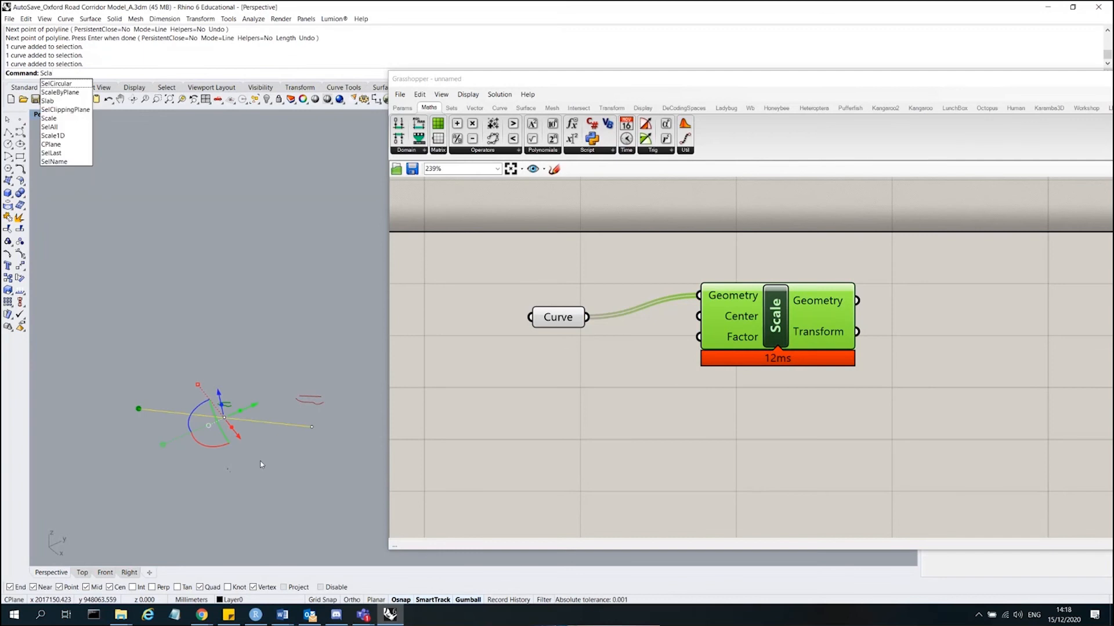
text(ale)
key(Return)
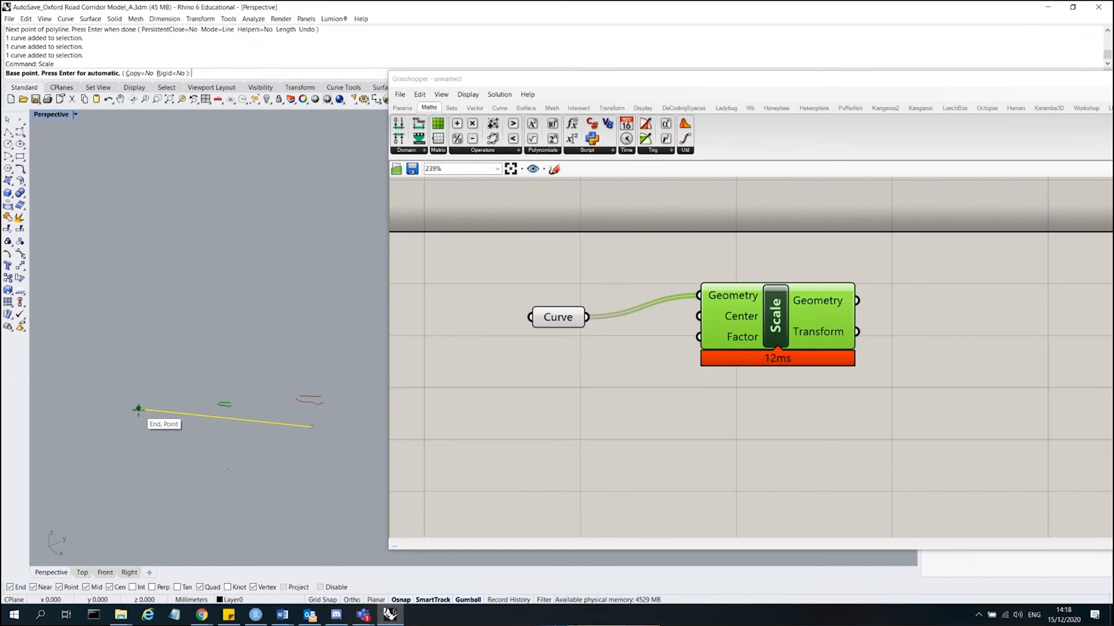
click(139, 410)
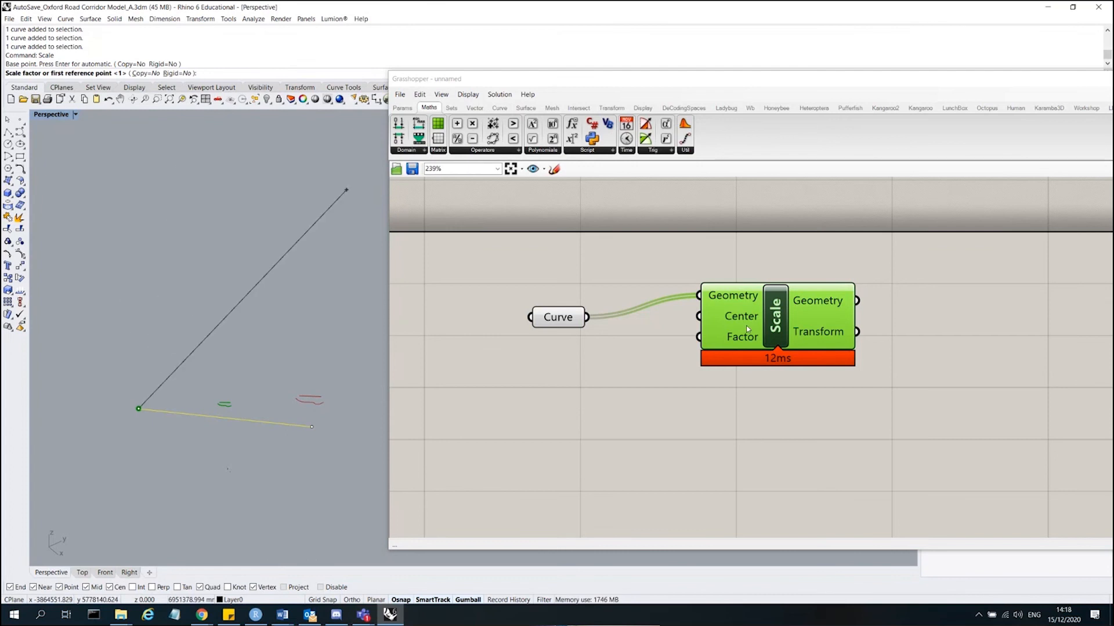
mouse_move(748, 339)
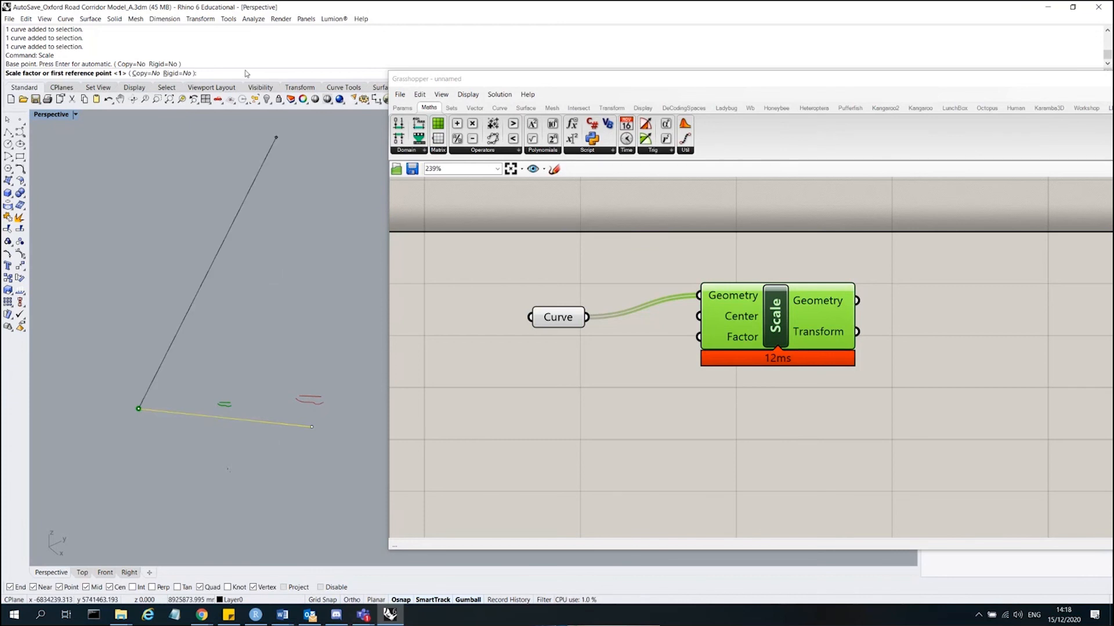
text(0.5)
key(Return)
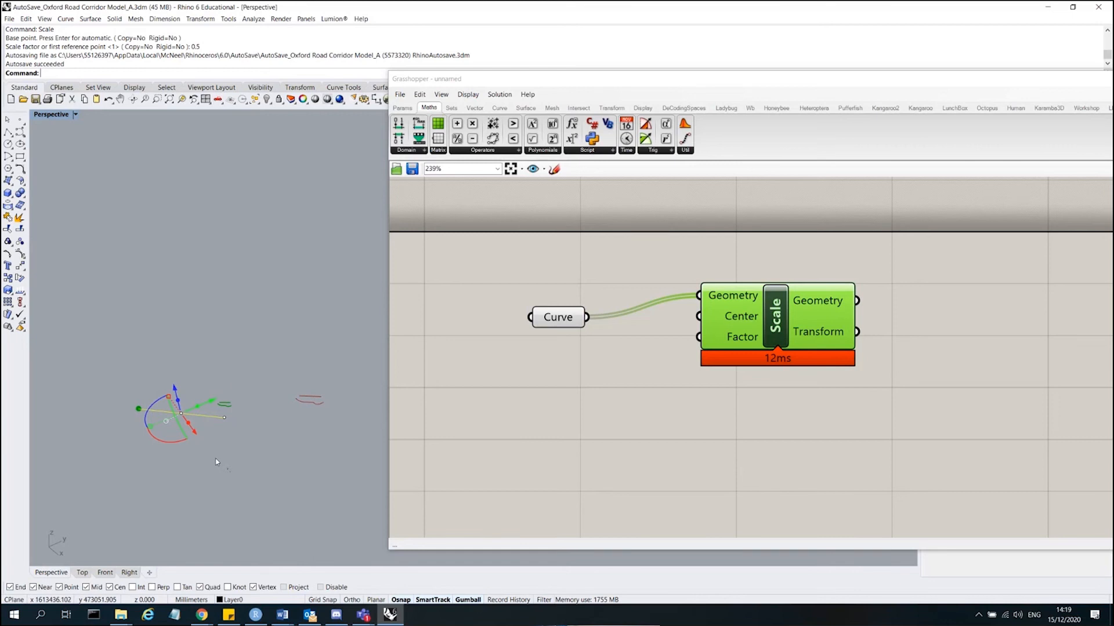
- Compare the shortened polyline with the scaled curves, highlighting the Curve parameter and shifting it slightly away from the Scale component
drag(192, 471, 163, 382)
click(145, 478)
scroll(200, 392, down, 4)
scroll(200, 394, up, 2)
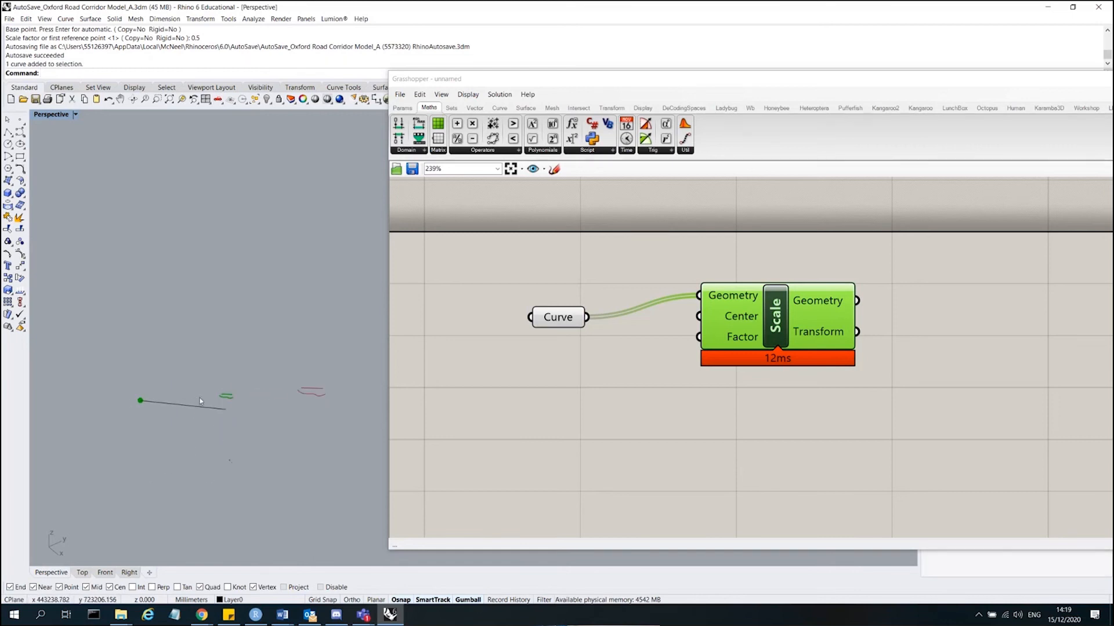
click(735, 323)
click(576, 328)
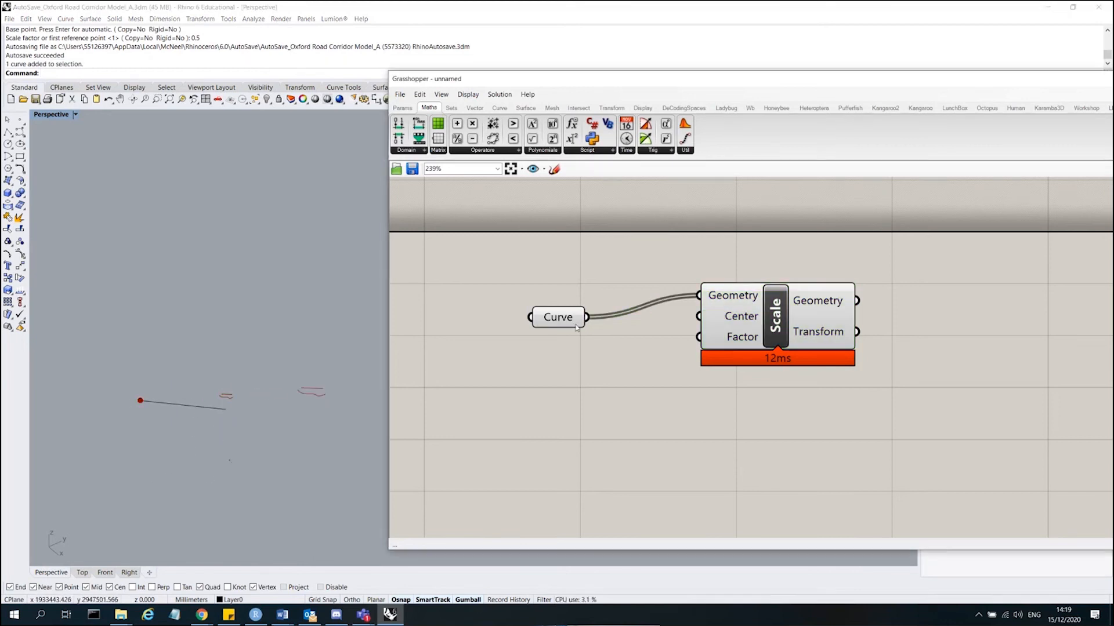
click(568, 322)
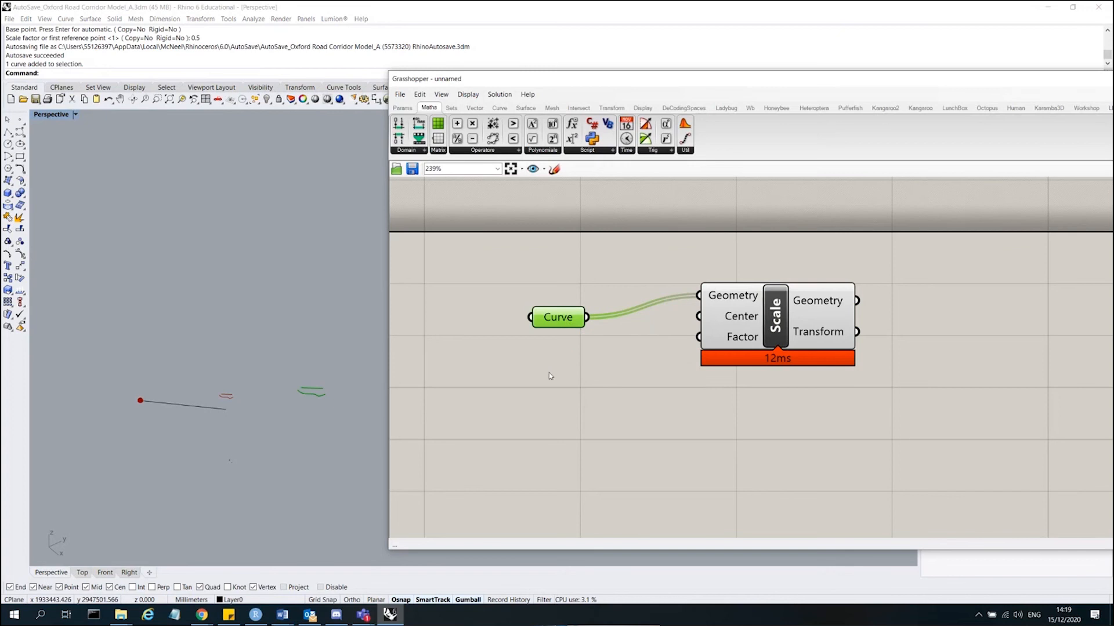
mouse_move(555, 317)
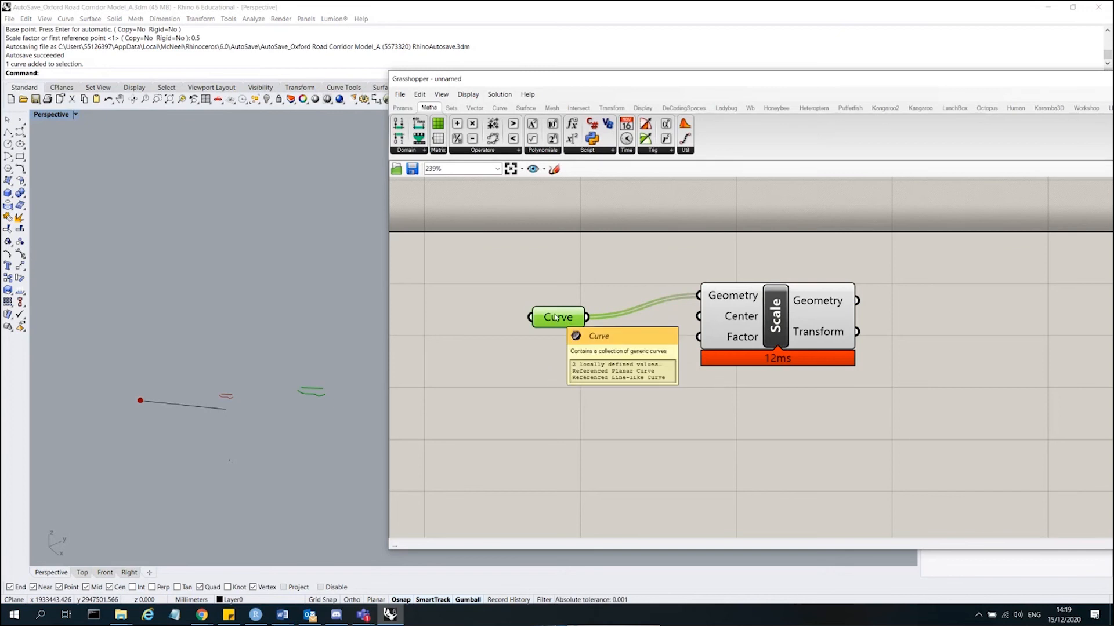
drag(561, 322, 530, 314)
click(516, 370)
double_click(516, 370)
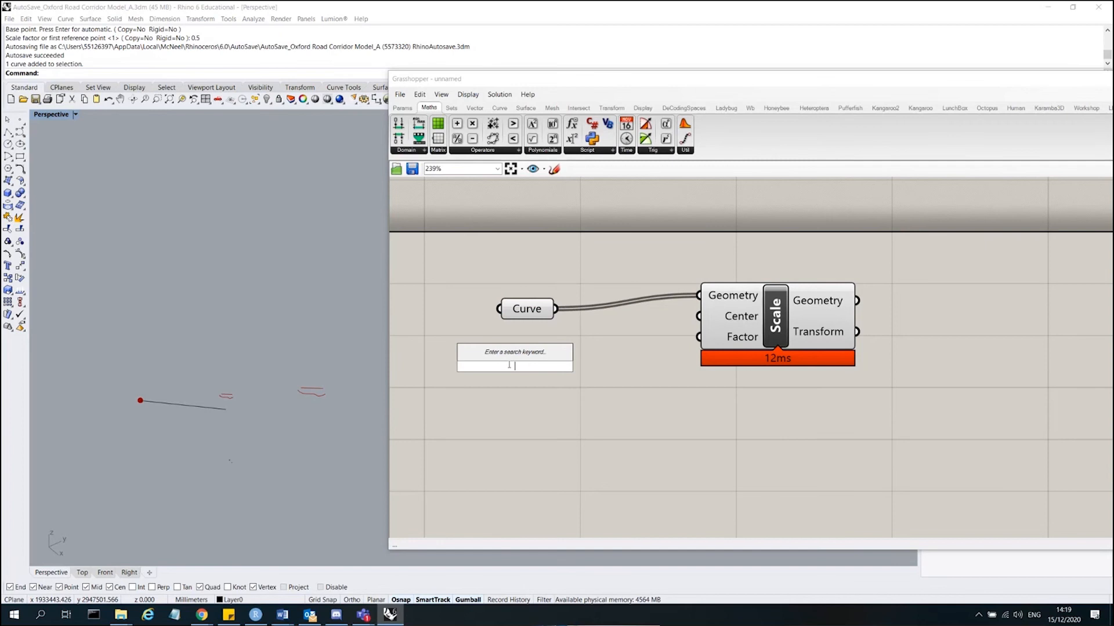
text(bo)
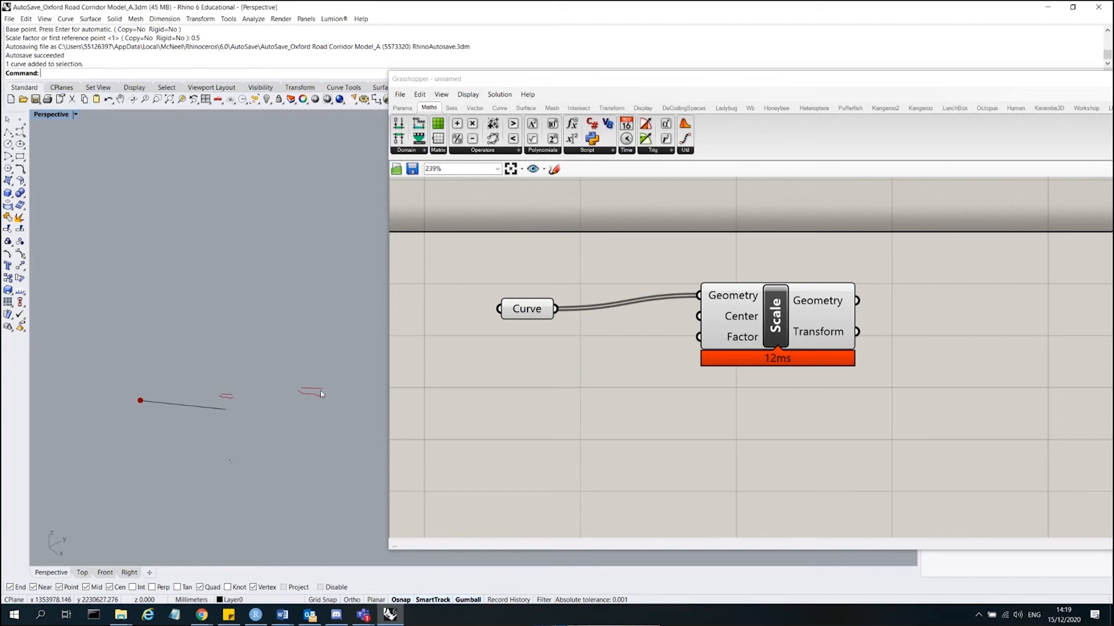
- Show all hidden Rhino objects and delete the straight one of the two original curves
right_click(267, 100)
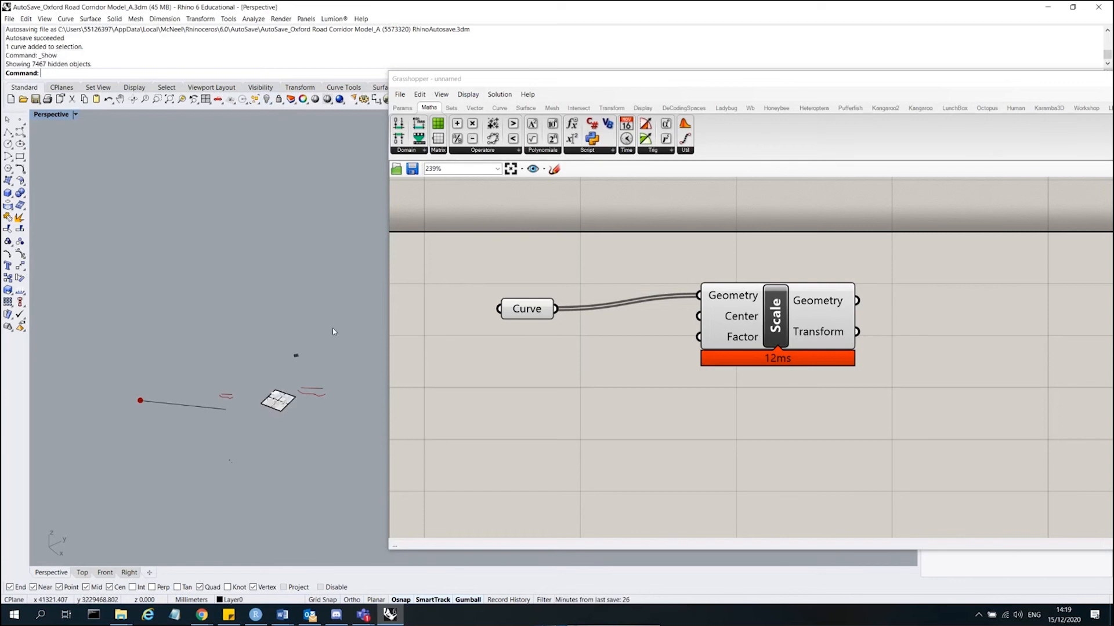
scroll(316, 389, up, 6)
click(316, 389)
key(Delete)
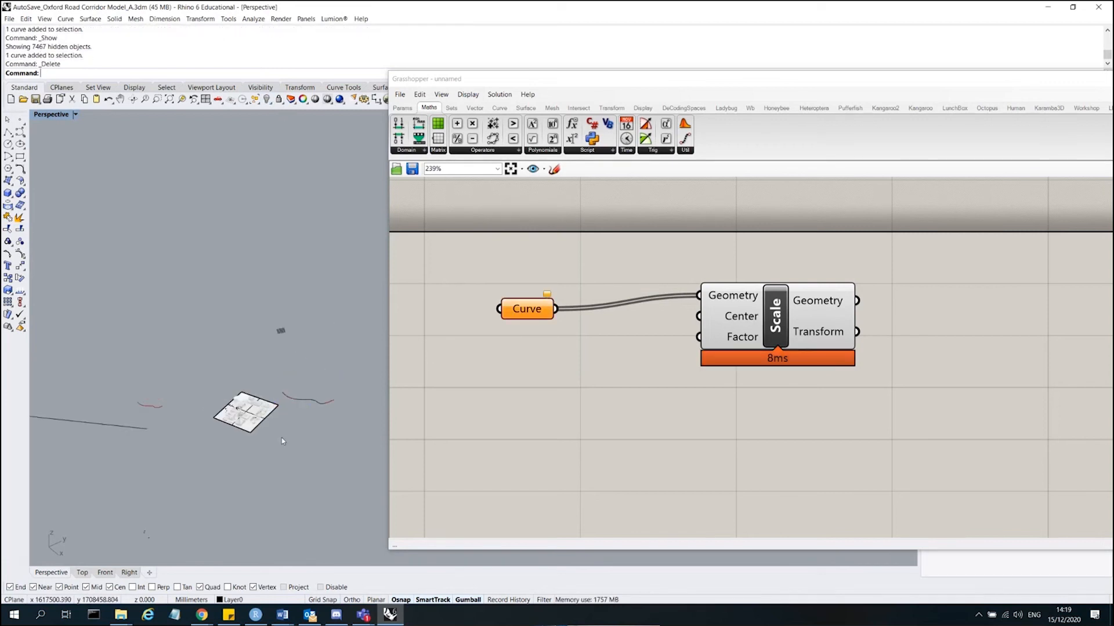
- Hide the square site model and the small group of curves behind it in the Rhino viewport
drag(270, 438, 199, 388)
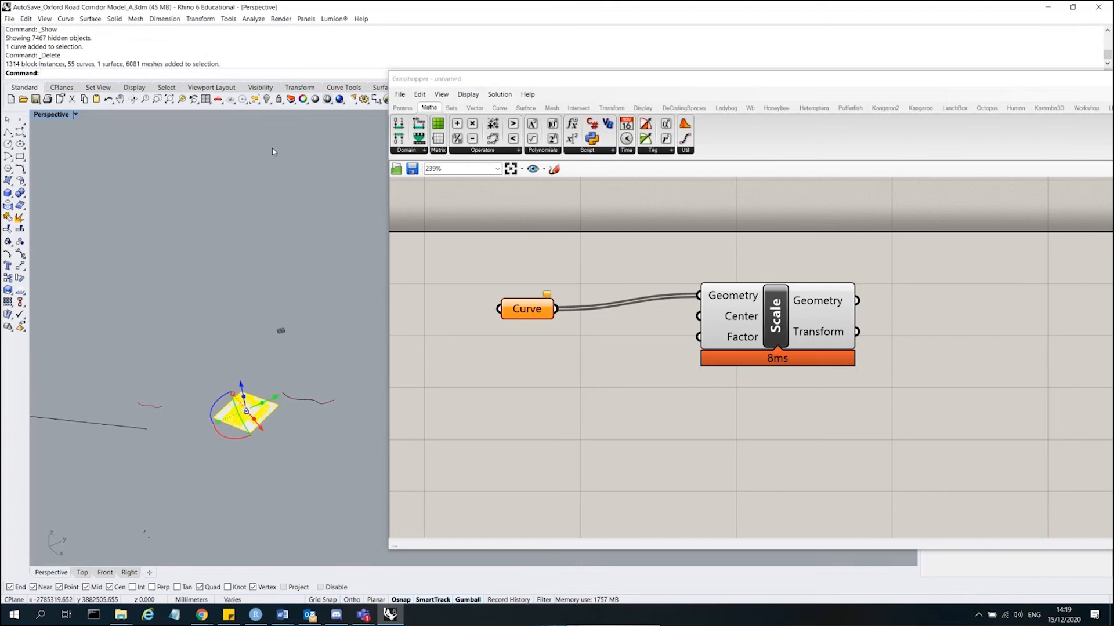
click(267, 101)
drag(298, 353, 261, 307)
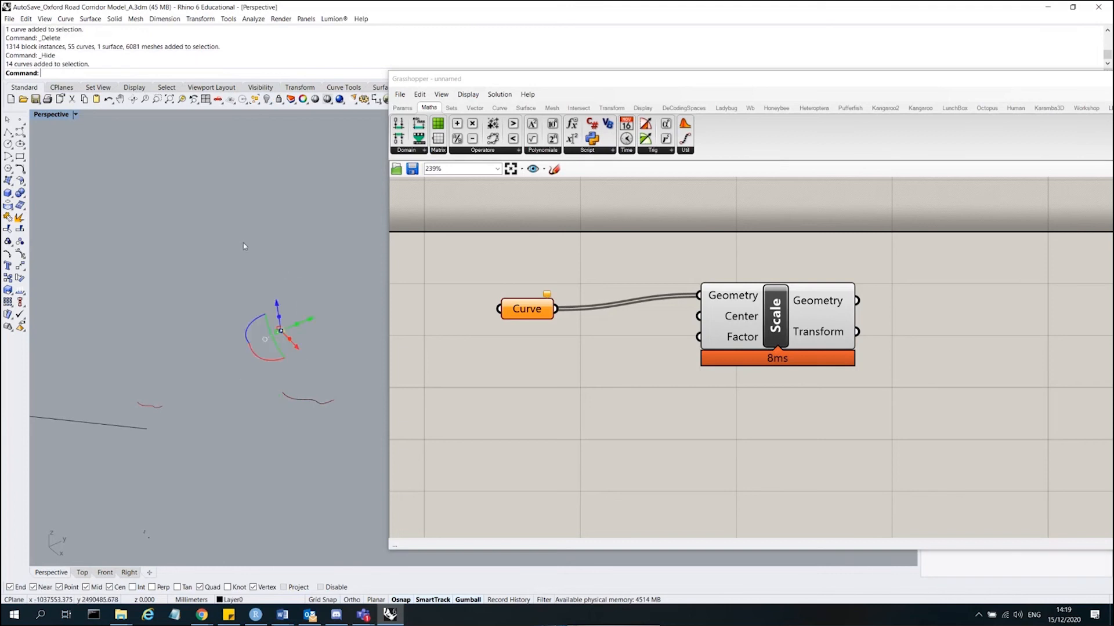
click(267, 102)
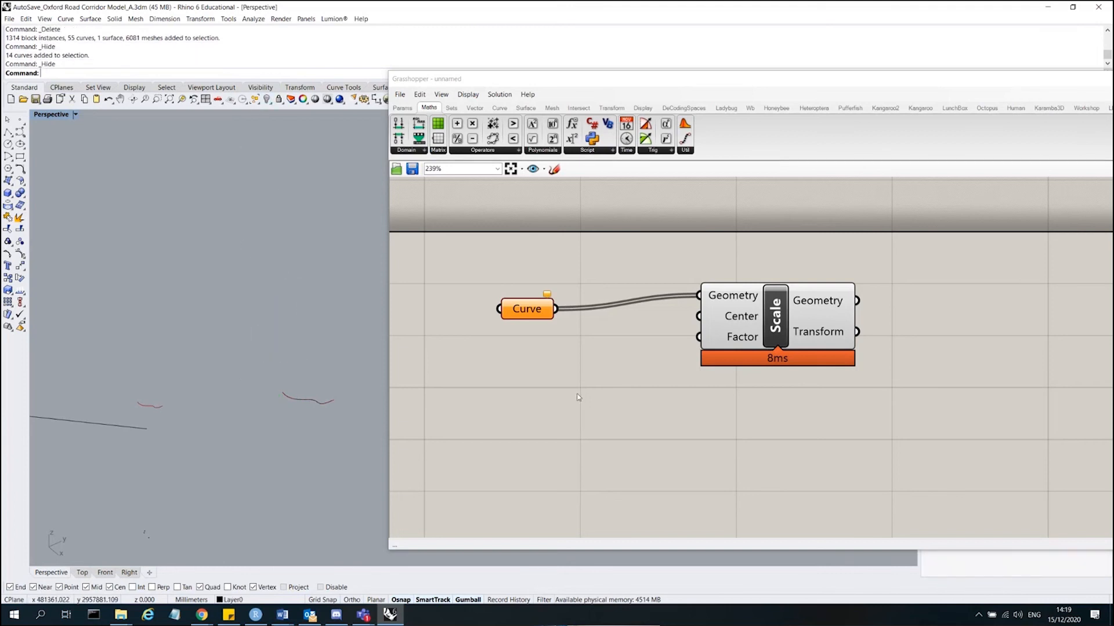
- Examine the remaining wavy curve in Rhino and highlight the Curve parameter to check its preview
click(527, 309)
drag(326, 425, 305, 392)
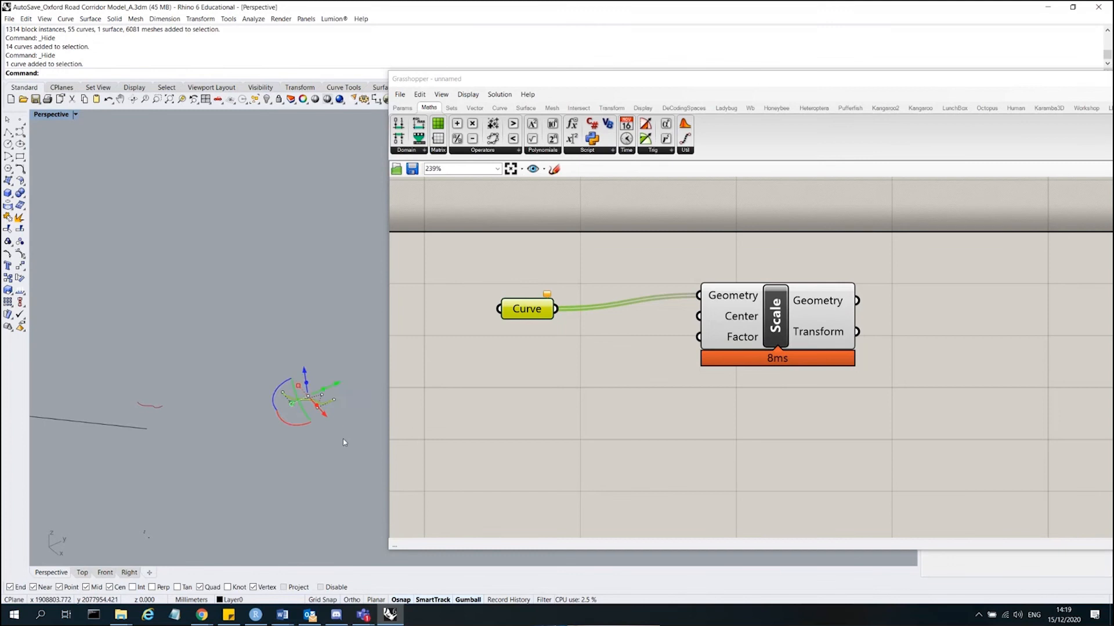
drag(343, 440, 307, 390)
click(569, 340)
scroll(870, 373, down, 3)
scroll(270, 405, down, 6)
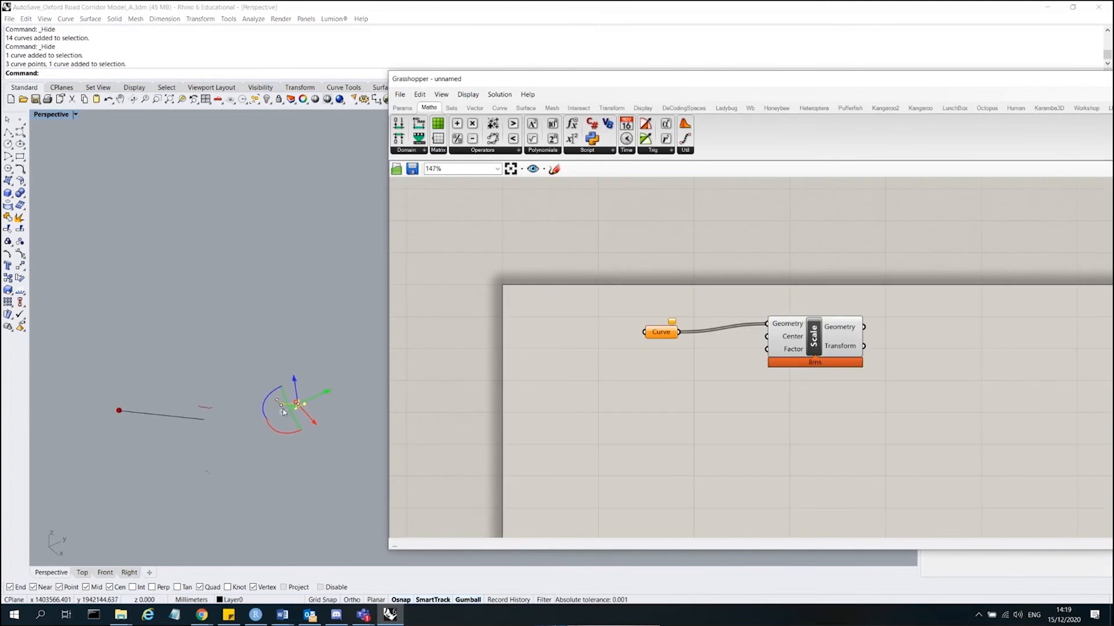
scroll(160, 402, up, 4)
click(159, 402)
scroll(729, 360, up, 3)
click(640, 335)
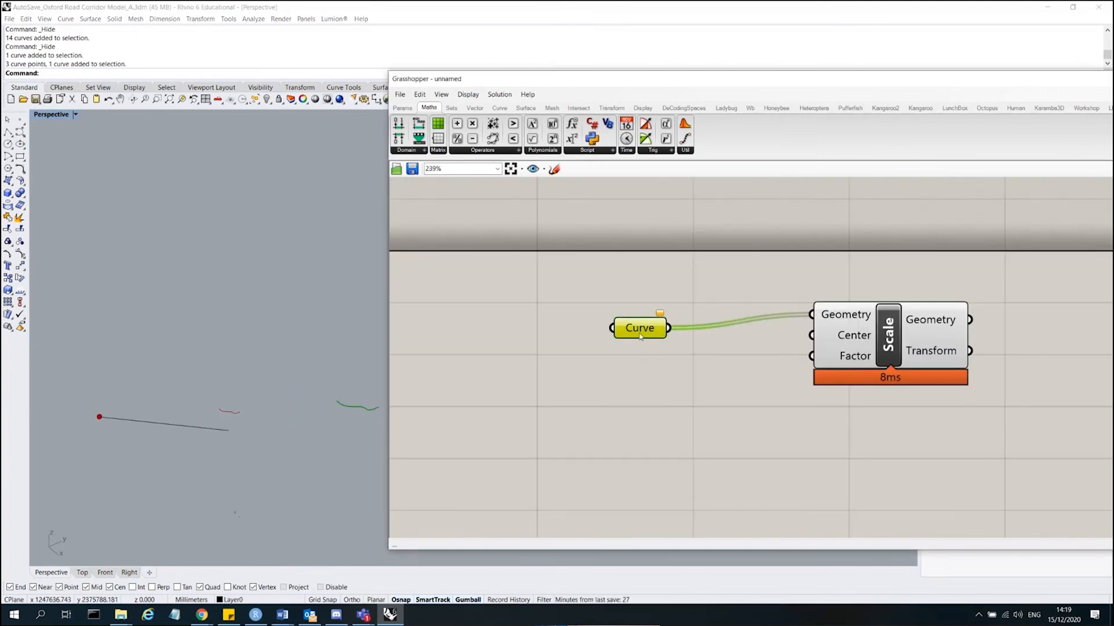
- Add a Point On Curve component above the Curve parameter, connect the curve to it, and shift the Curve parameter slightly away
click(671, 283)
double_click(671, 283)
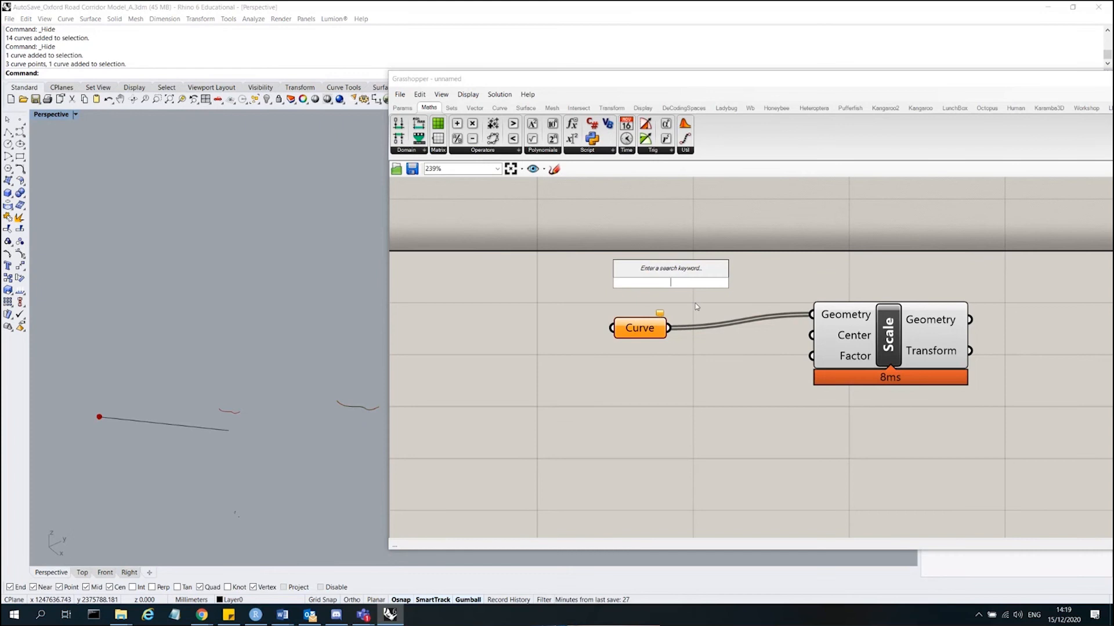
text(p)
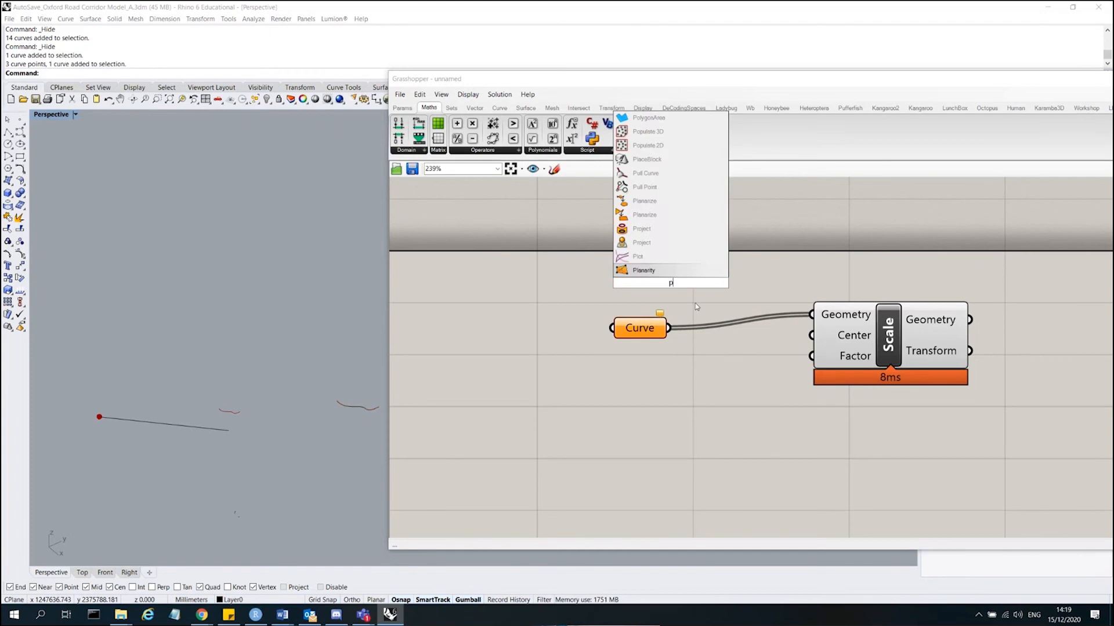
text(oint on curv)
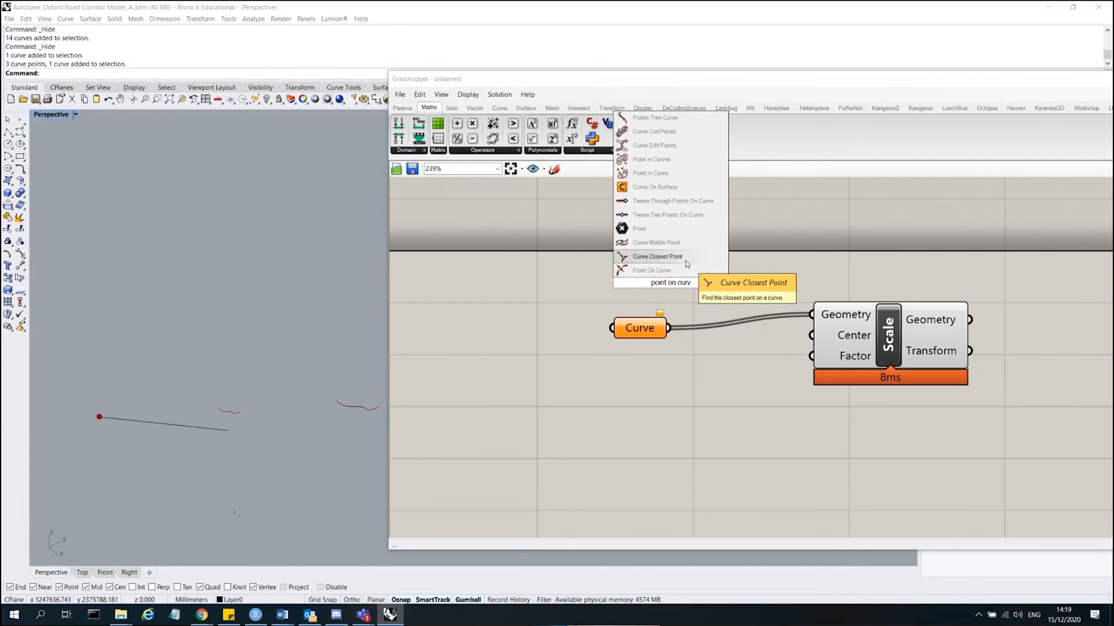
click(694, 270)
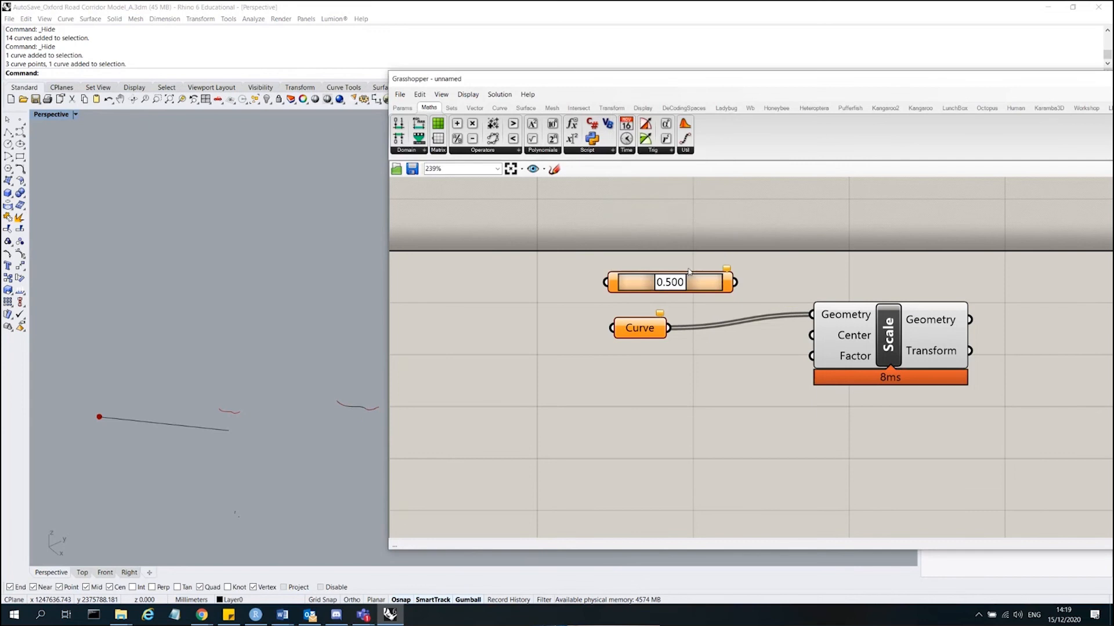
scroll(695, 267, up, 3)
drag(645, 384, 647, 265)
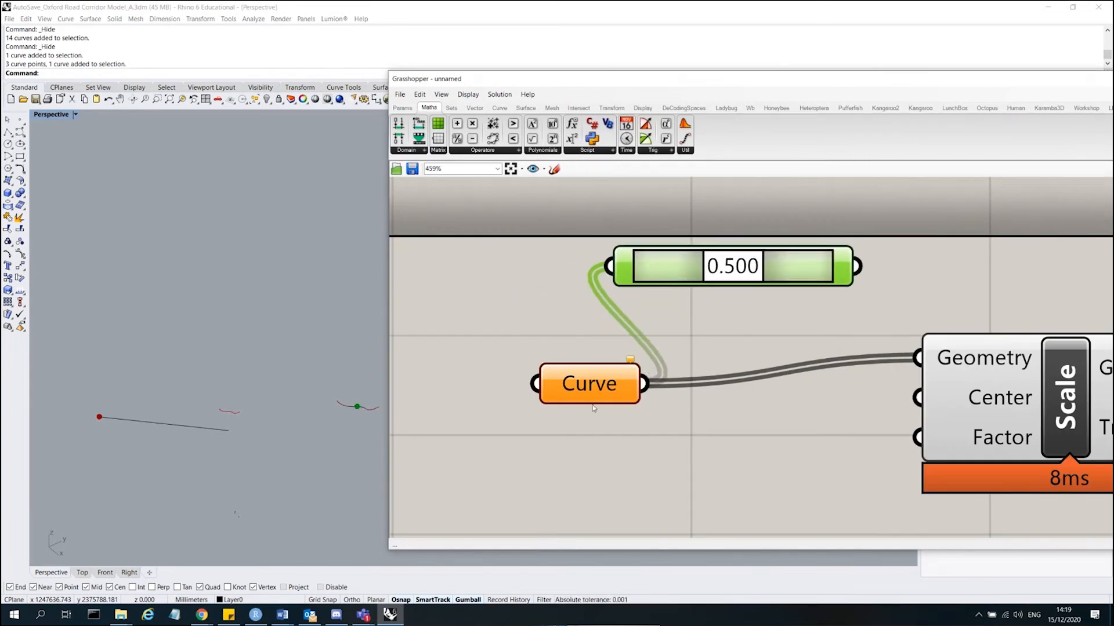
drag(603, 388, 574, 397)
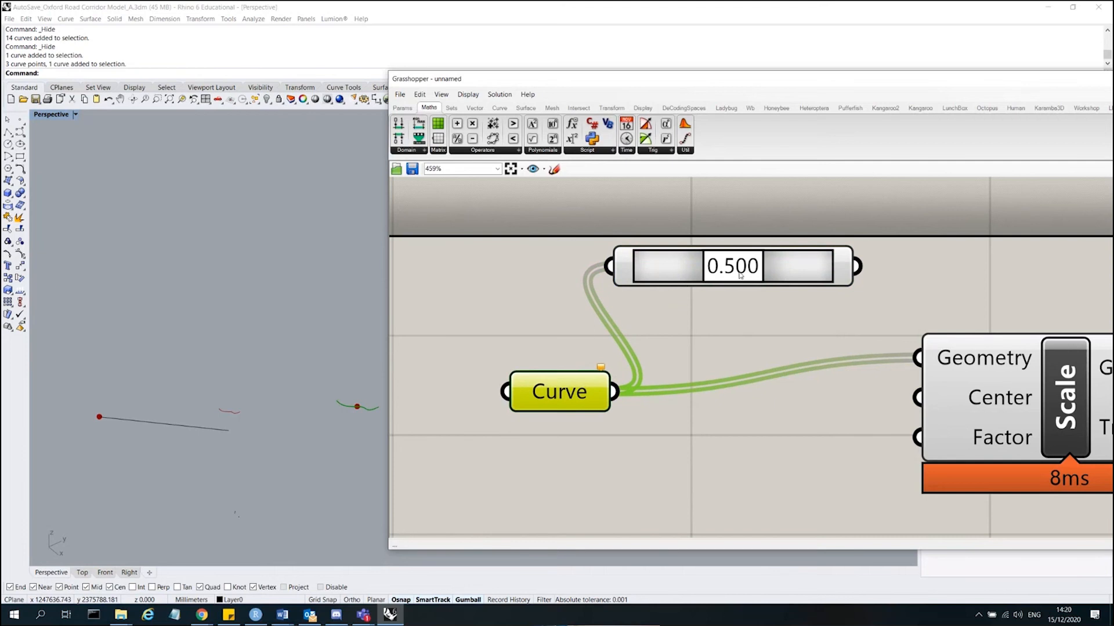
- Examine the midpoint on the wavy curve in the previews of the Curve parameter and the Point On Curve component
mouse_move(727, 268)
mouse_down()
mouse_move(655, 268)
mouse_move(846, 268)
mouse_move(643, 274)
mouse_move(720, 271)
mouse_up()
double_click(659, 271)
click(739, 271)
click(721, 328)
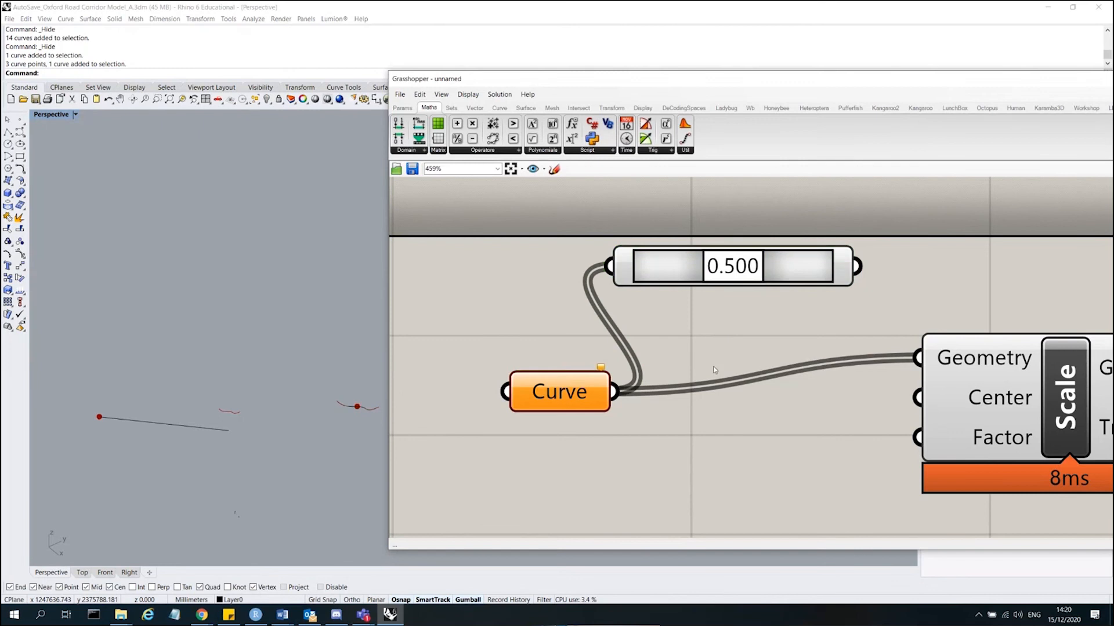
click(550, 391)
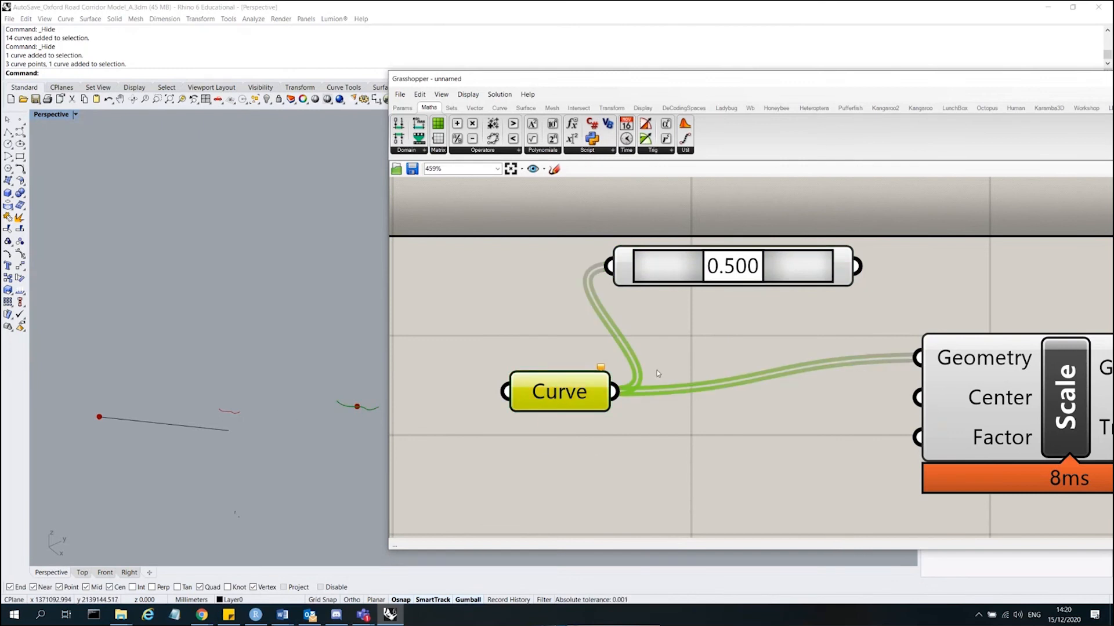
scroll(590, 354, down, 7)
scroll(703, 340, up, 5)
click(701, 338)
click(621, 308)
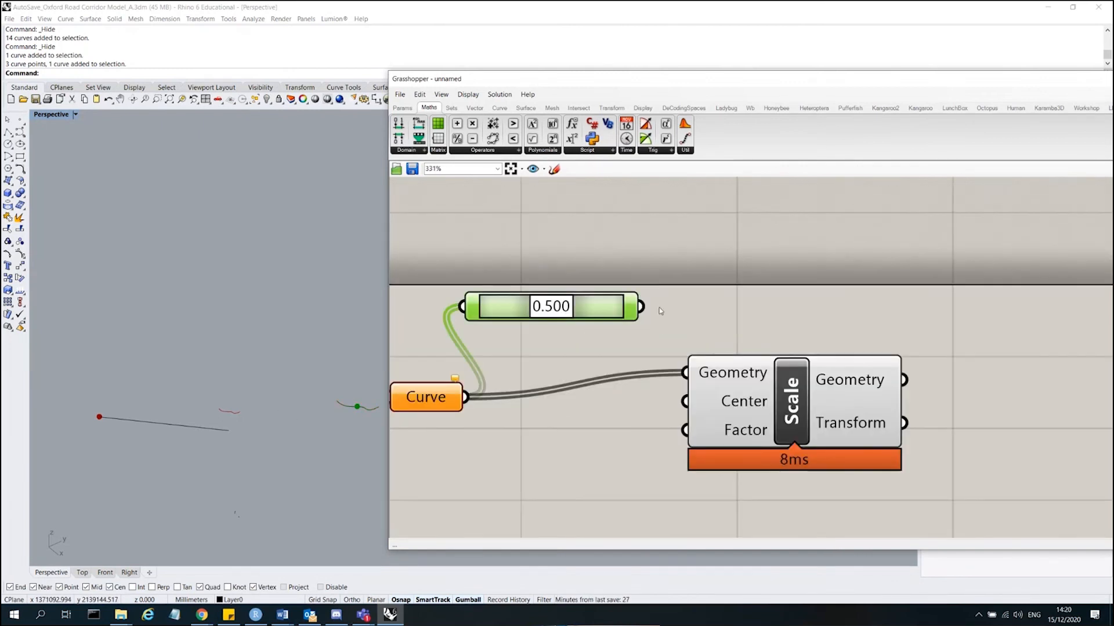
click(611, 276)
click(597, 309)
- Connect the Point On Curve output to the Scale component's Center input and shift the Scale component slightly
drag(642, 307, 686, 402)
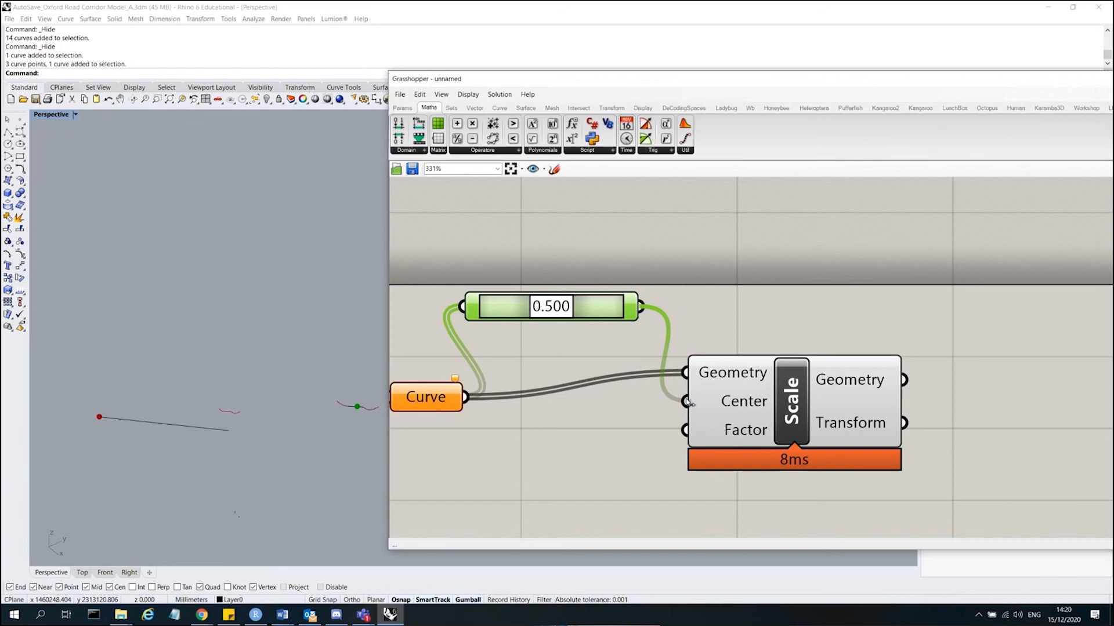
ctrl+drag(688, 402, 701, 310)
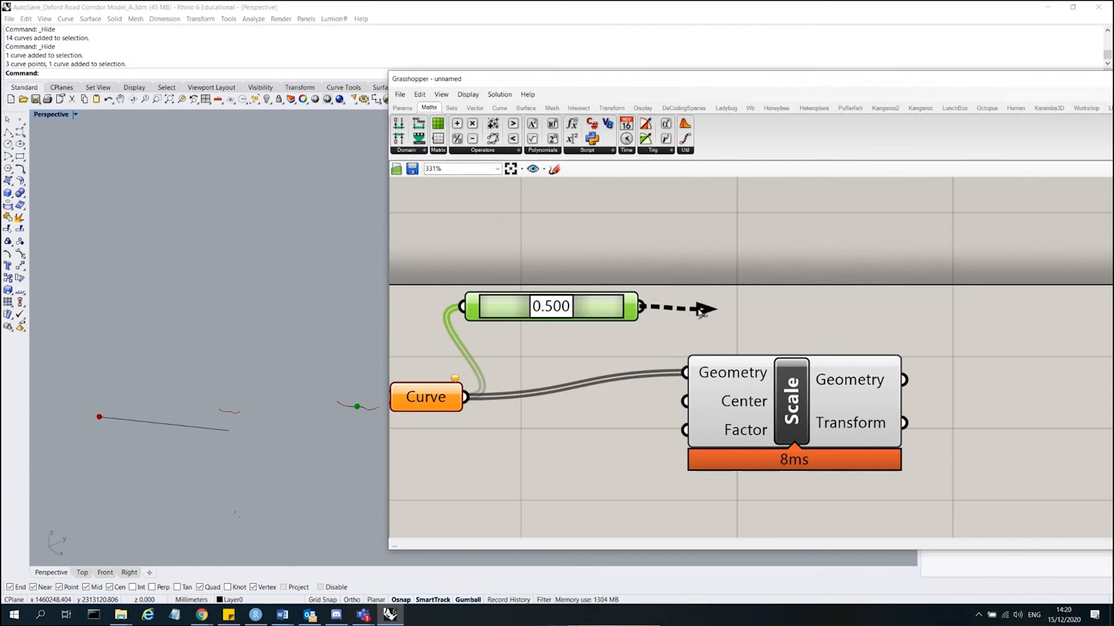
ctrl+drag(702, 309, 686, 404)
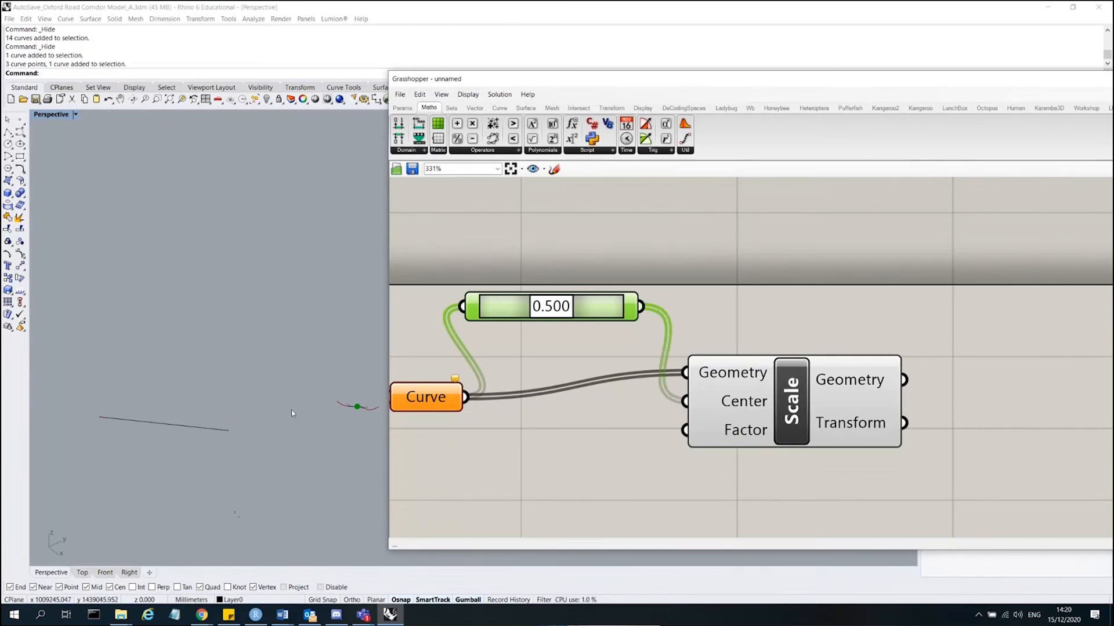
scroll(367, 403, up, 1)
scroll(366, 403, up, 3)
drag(844, 397, 874, 376)
scroll(229, 393, down, 2)
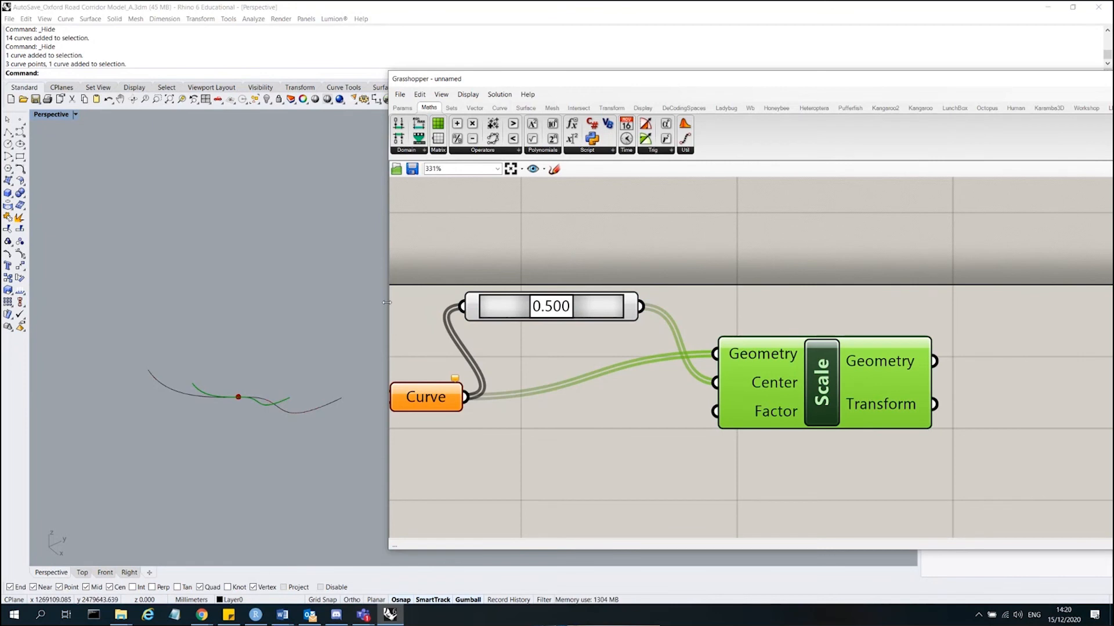
- Delete the long straight line and the leftover small curves in Rhino, keeping only the wavy curve
scroll(410, 280, down, 5)
scroll(284, 320, down, 7)
scroll(318, 322, down, 9)
click(175, 350)
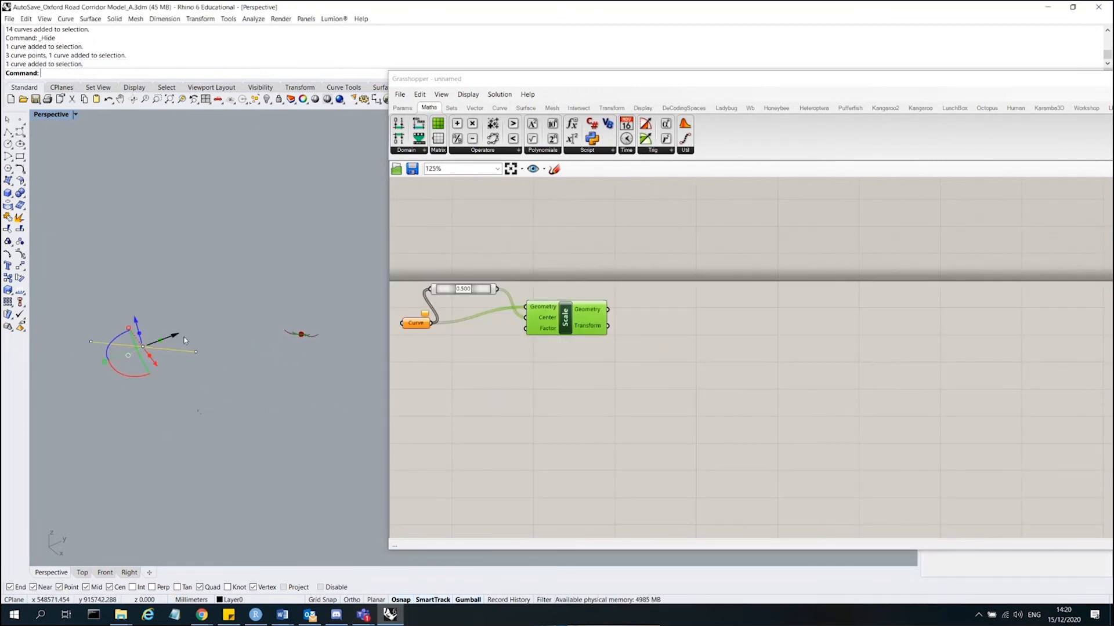
drag(86, 318, 142, 348)
key(Delete)
key(Delete)
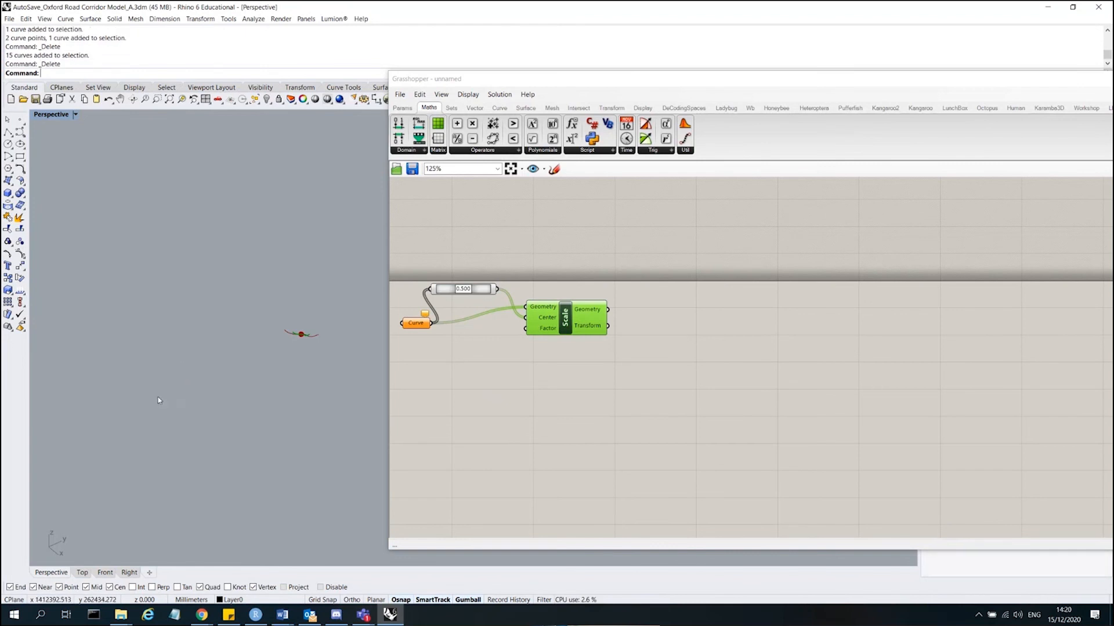
- Move the whole definition toward the middle of the canvas and set the Point On Curve parameter to 0.000
scroll(251, 332, up, 3)
scroll(494, 309, up, 3)
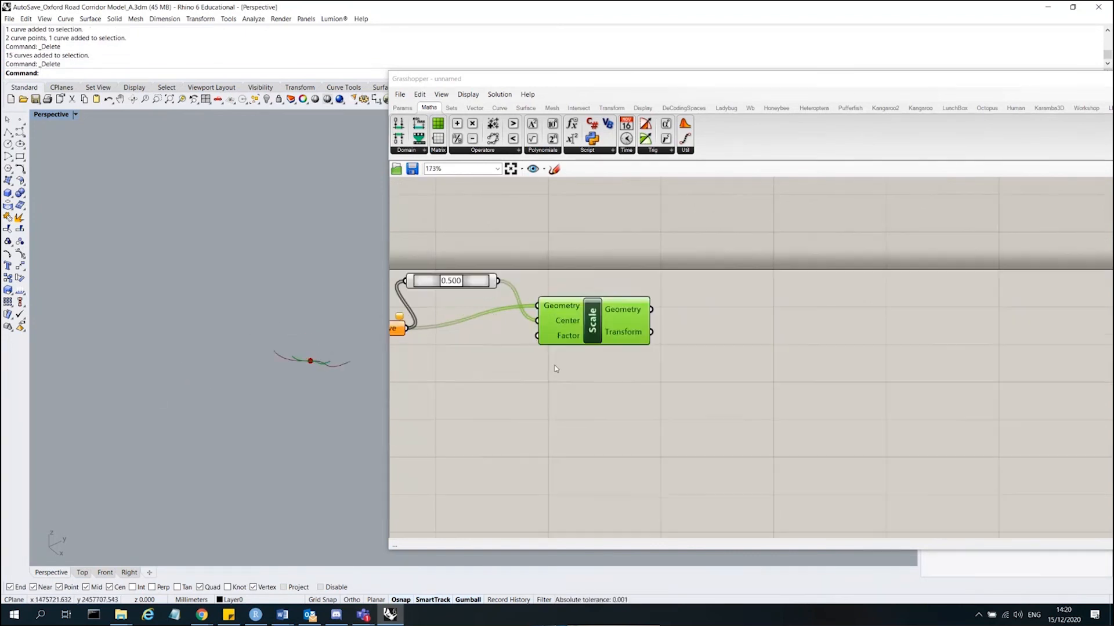
drag(671, 385, 377, 235)
drag(435, 283, 589, 320)
click(612, 332)
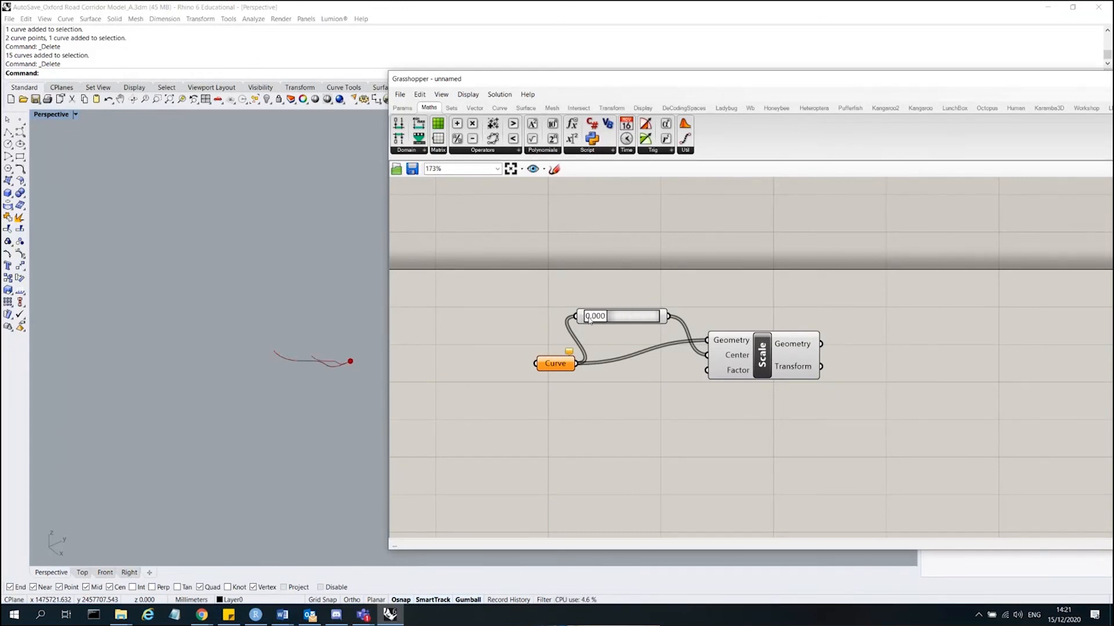
- Align the Scale component's Geometry input with the Curve parameter and set the Point On Curve parameter to 1.000
drag(793, 342, 775, 366)
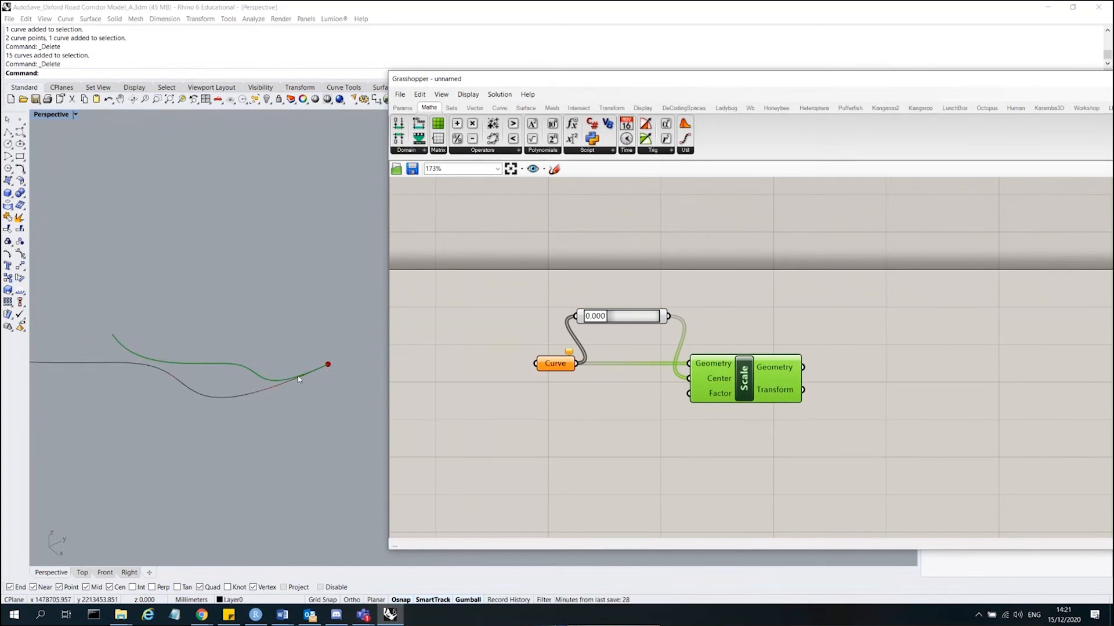
scroll(323, 377, down, 5)
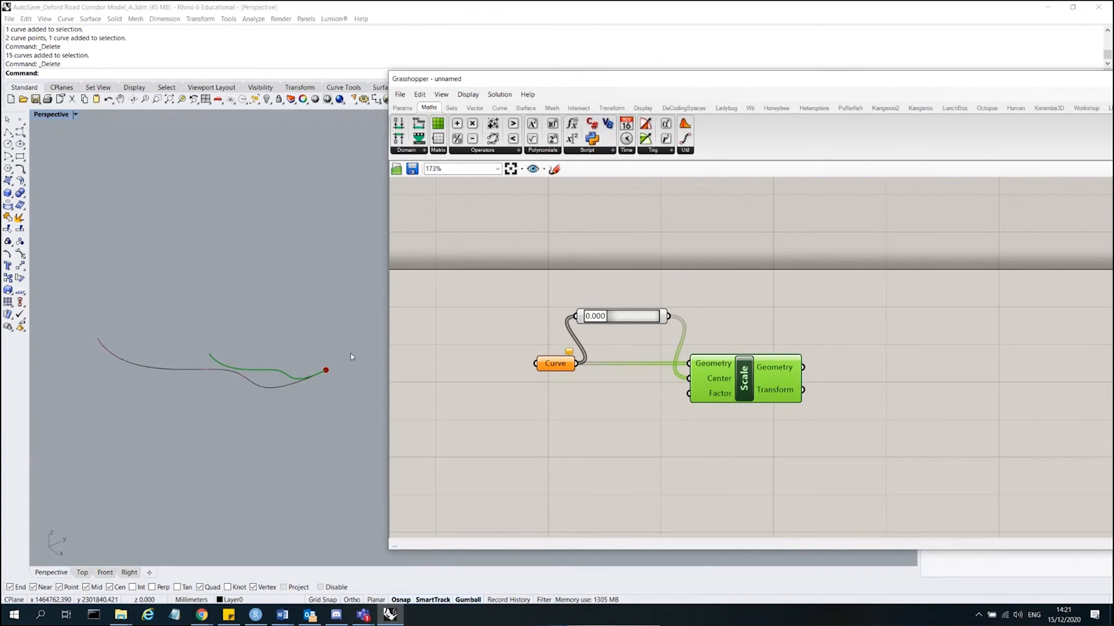
drag(595, 317, 670, 313)
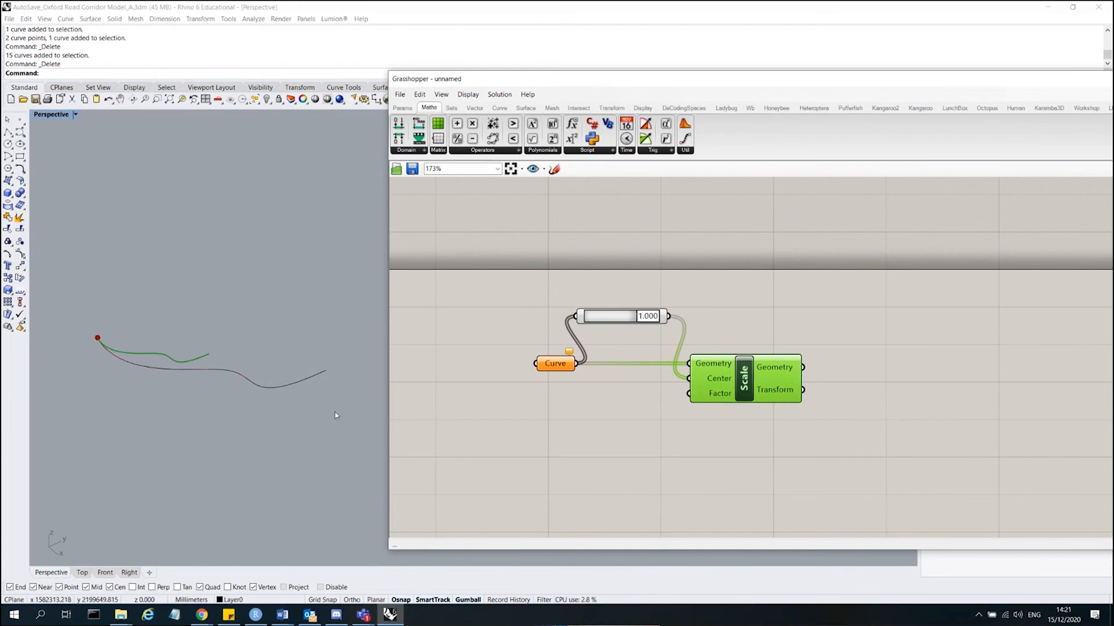
- Add a number slider with the value 2 below the Curve parameter and connect it to the Scale component's Factor input
mouse_move(724, 395)
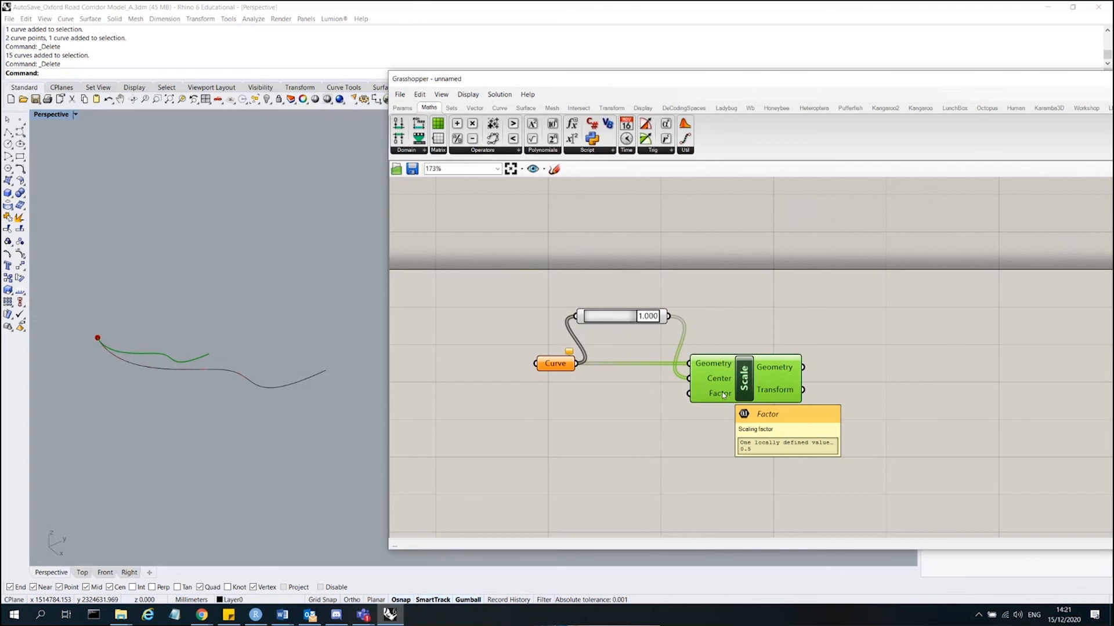
click(660, 442)
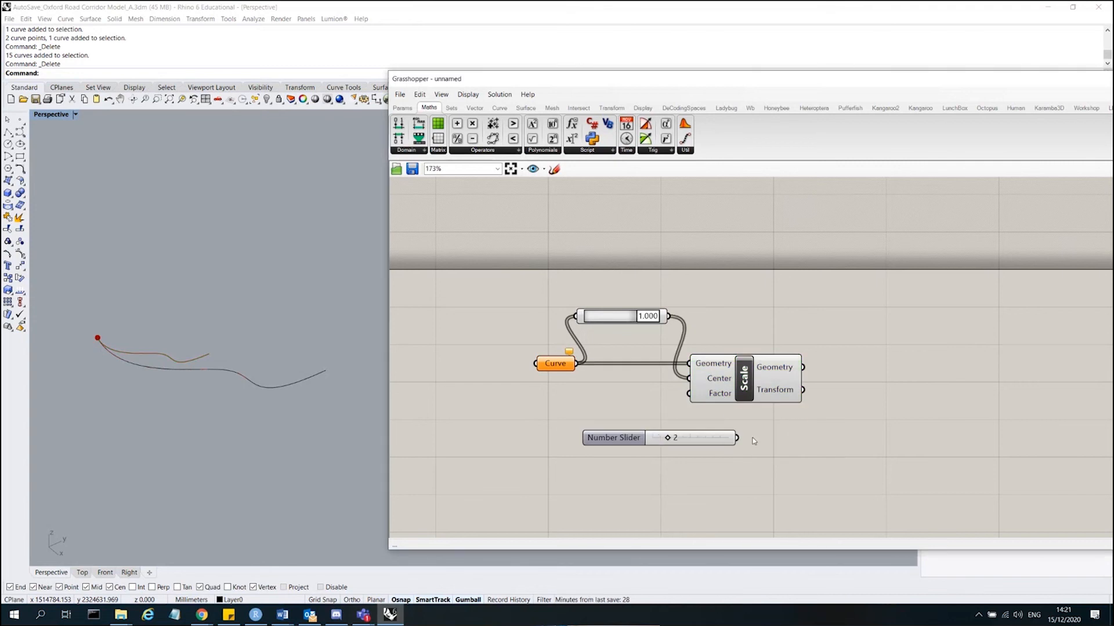
drag(737, 438, 689, 394)
scroll(658, 391, up, 1)
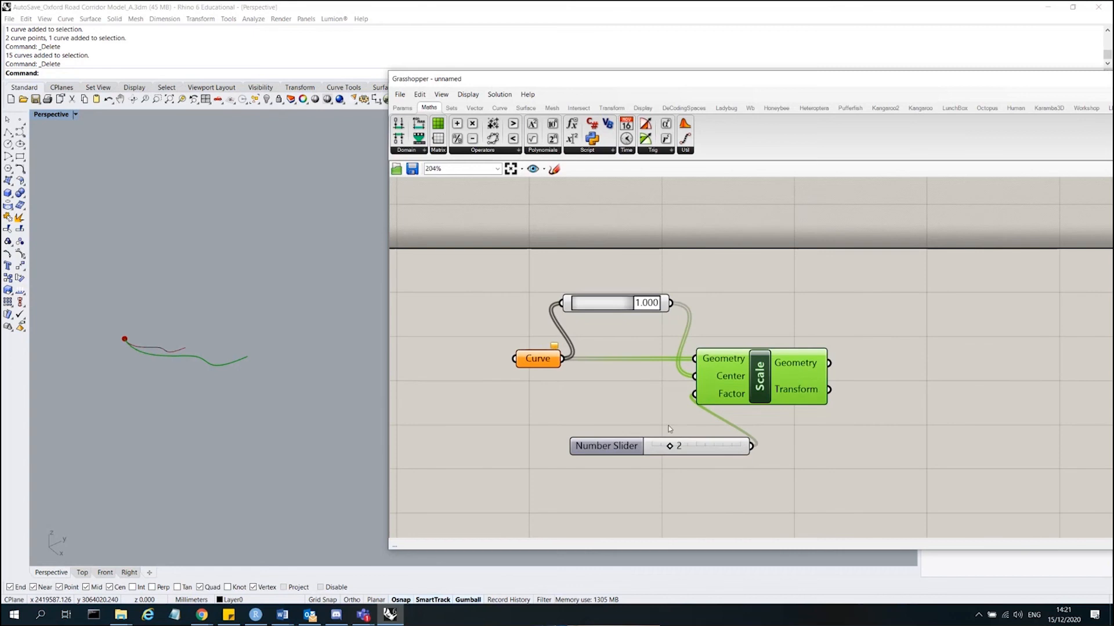
- Set the Point On Curve parameter to 0.558 and the scaling factor slider to 3
drag(670, 447, 674, 447)
drag(642, 311, 619, 303)
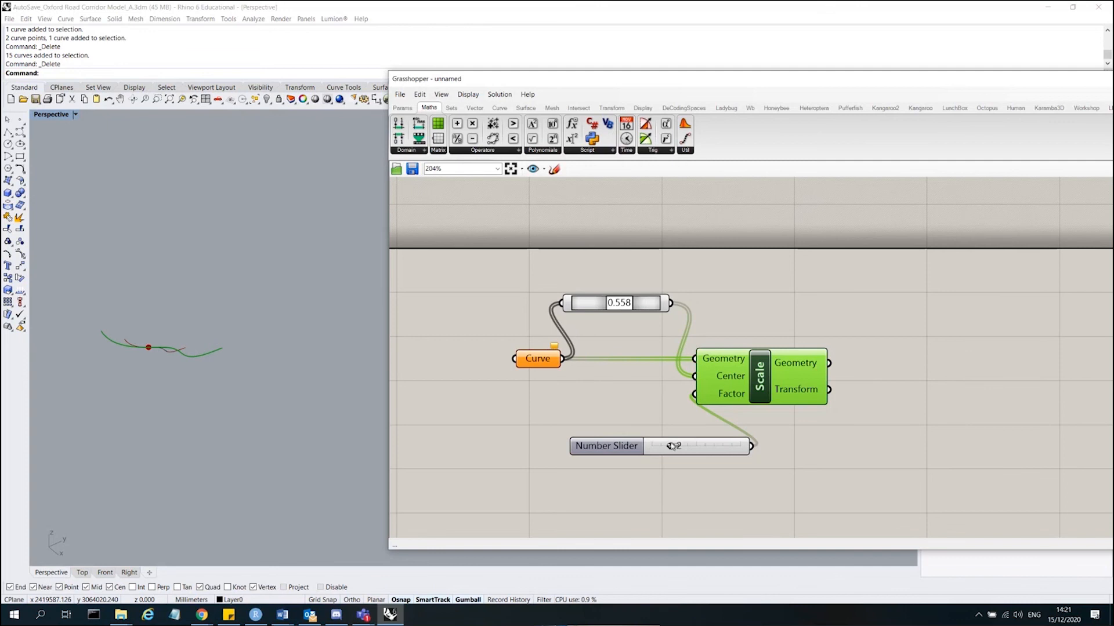
drag(671, 446, 678, 446)
click(575, 343)
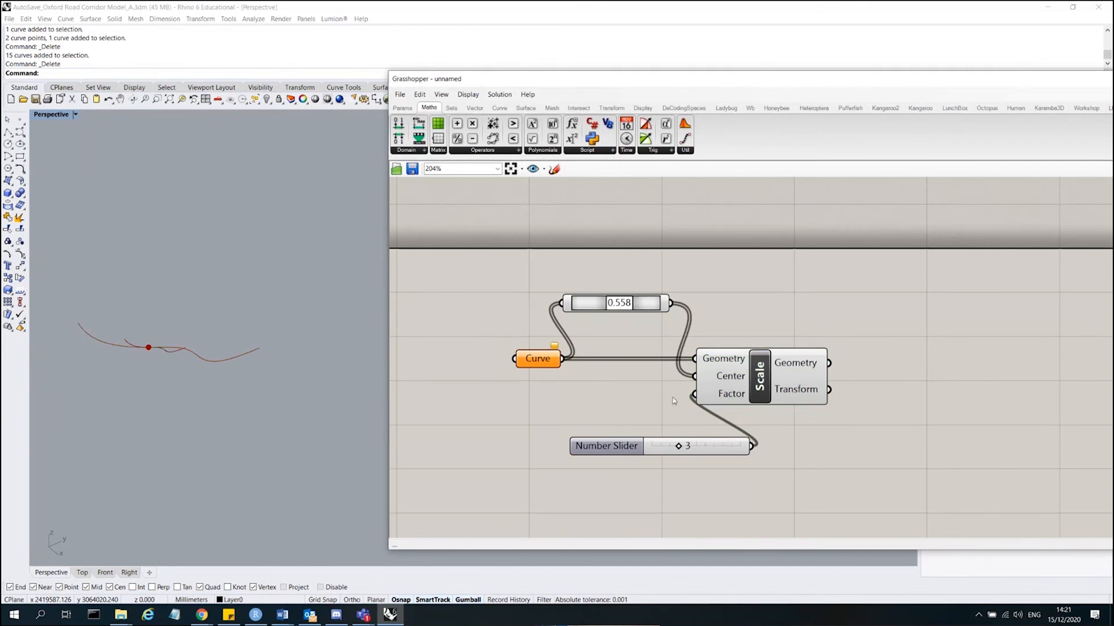
- Space out the Scale component, number slider and Point On Curve component, and set the Point On Curve parameter to 1.000
drag(759, 369, 857, 388)
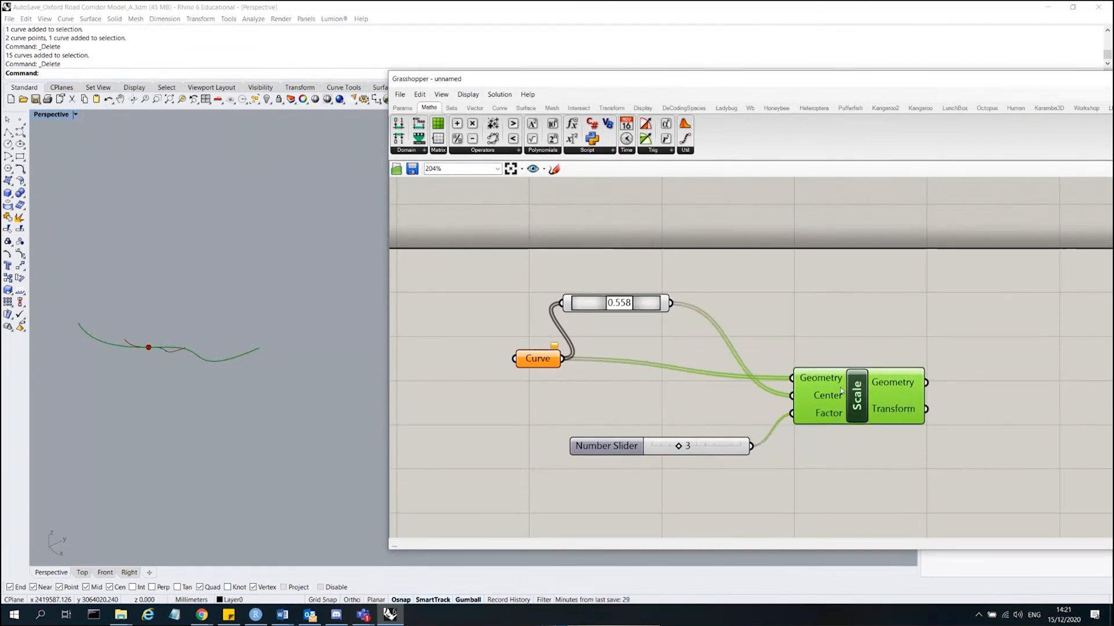
drag(709, 503, 603, 438)
drag(608, 308, 638, 323)
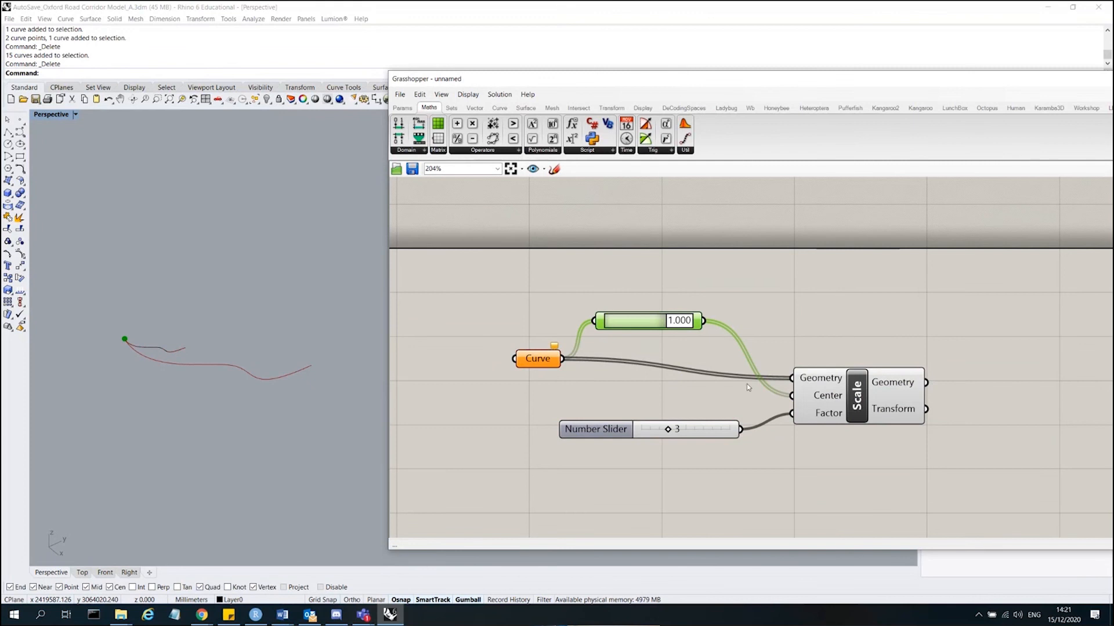
- Inspect the Scale component's Center input values and compare the original curve with the scaled curve in the Rhino preview
scroll(843, 438, up, 3)
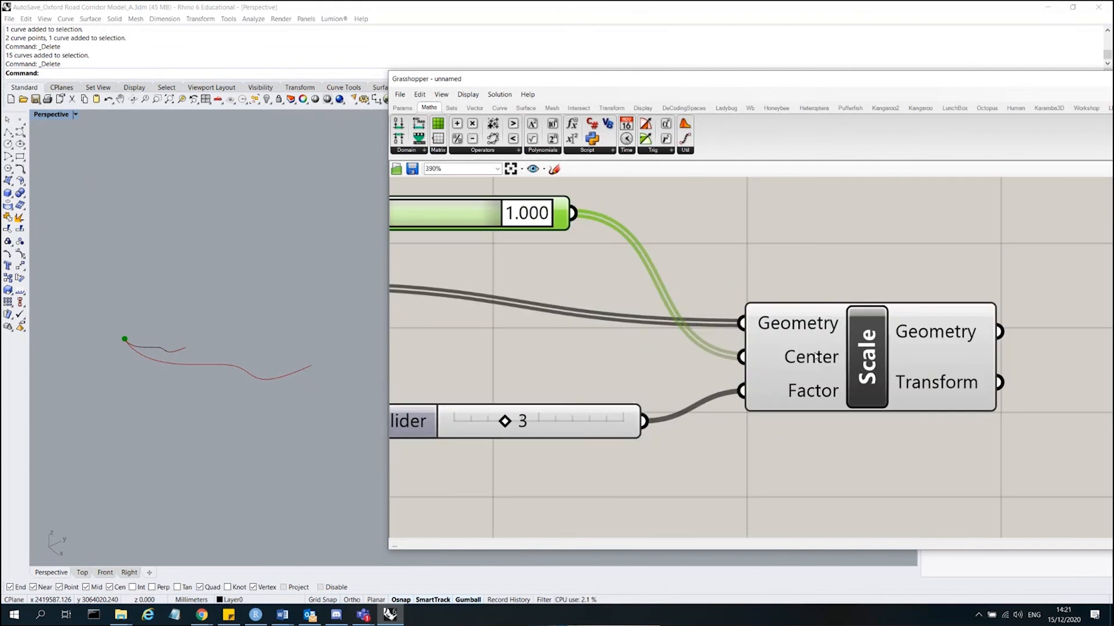
mouse_move(814, 359)
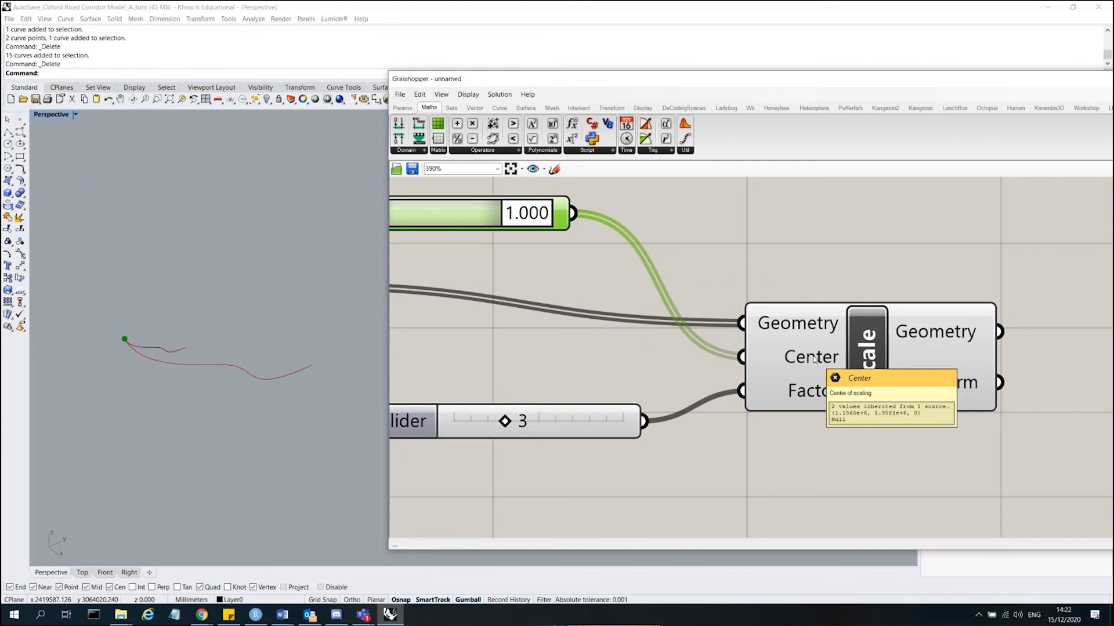
scroll(814, 359, down, 3)
click(945, 373)
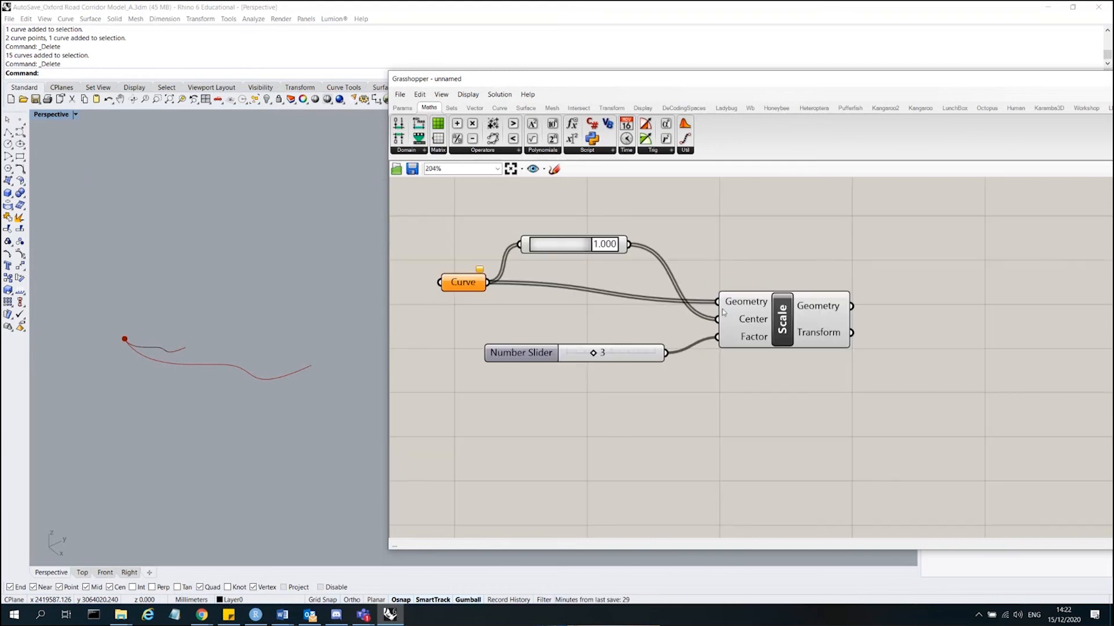
click(468, 281)
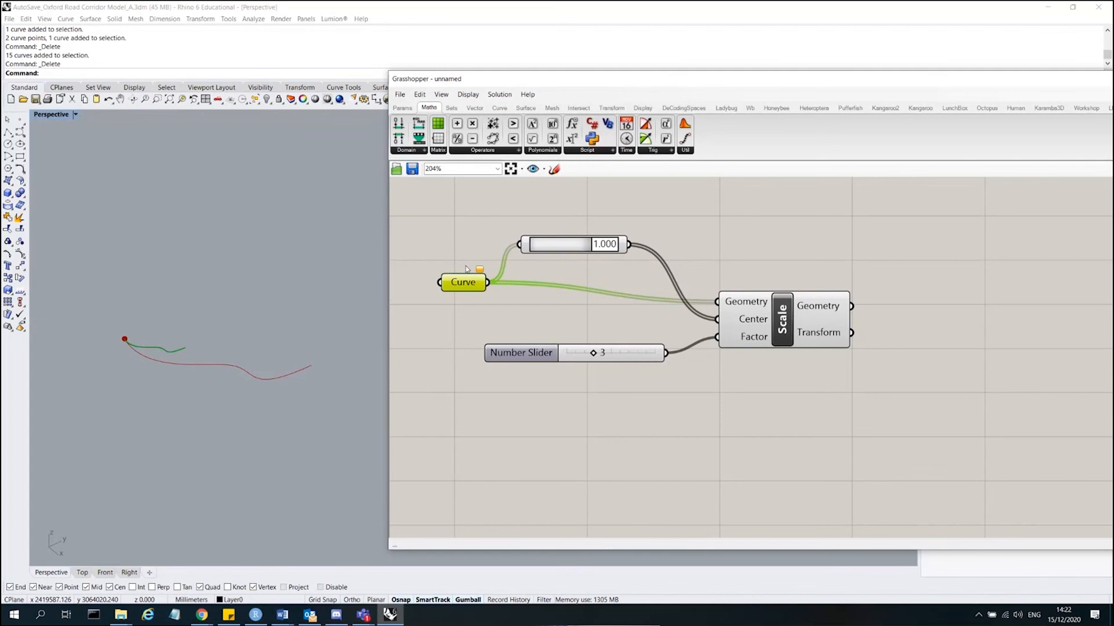
mouse_move(851, 306)
mouse_down()
mouse_move(862, 313)
mouse_move(960, 231)
mouse_move(827, 303)
mouse_move(1084, 325)
mouse_up()
click(818, 303)
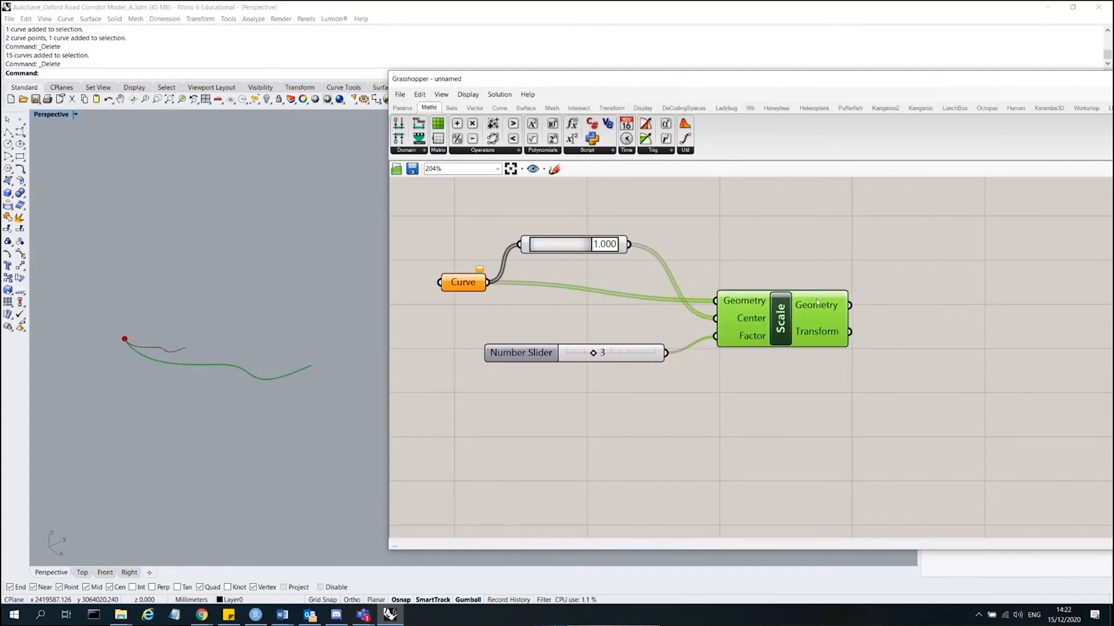
- Try to feed the Scale component's Geometry output back into the Curve parameter, shifting the Scale and Curve components apart to show the wiring
drag(817, 303, 842, 313)
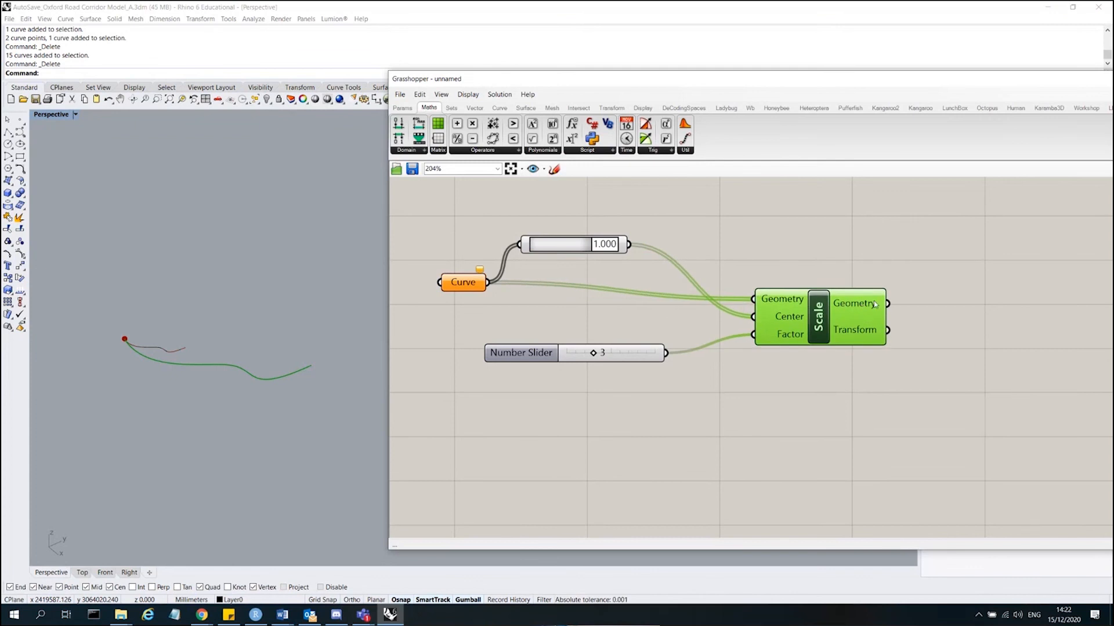
mouse_move(471, 284)
mouse_down()
mouse_move(452, 293)
mouse_move(482, 284)
mouse_up()
drag(887, 303, 447, 305)
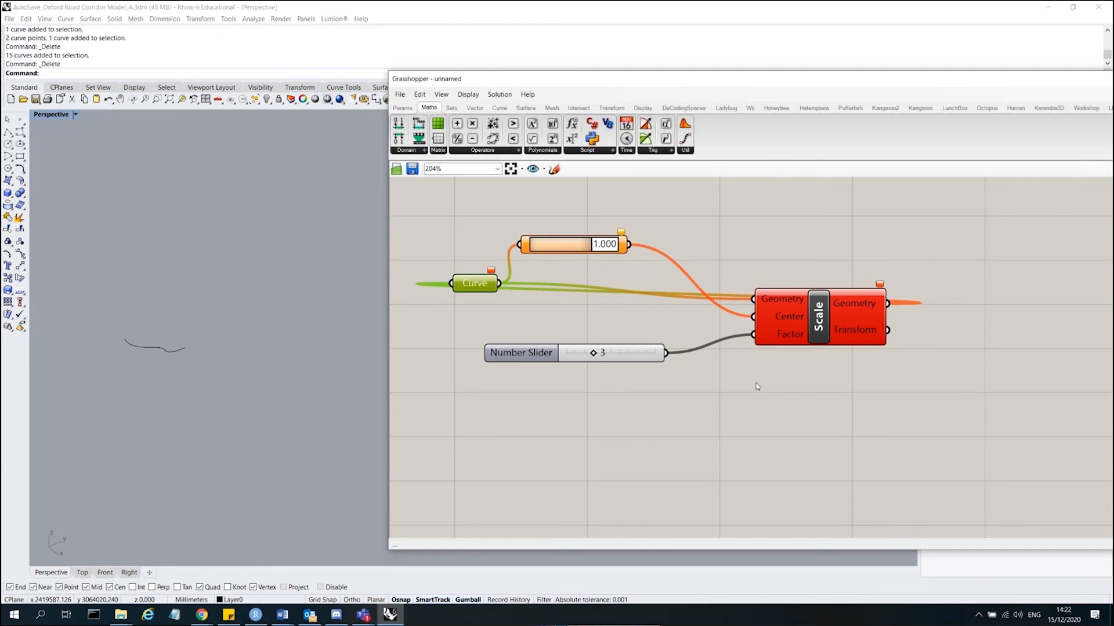
click(460, 373)
drag(469, 277, 486, 279)
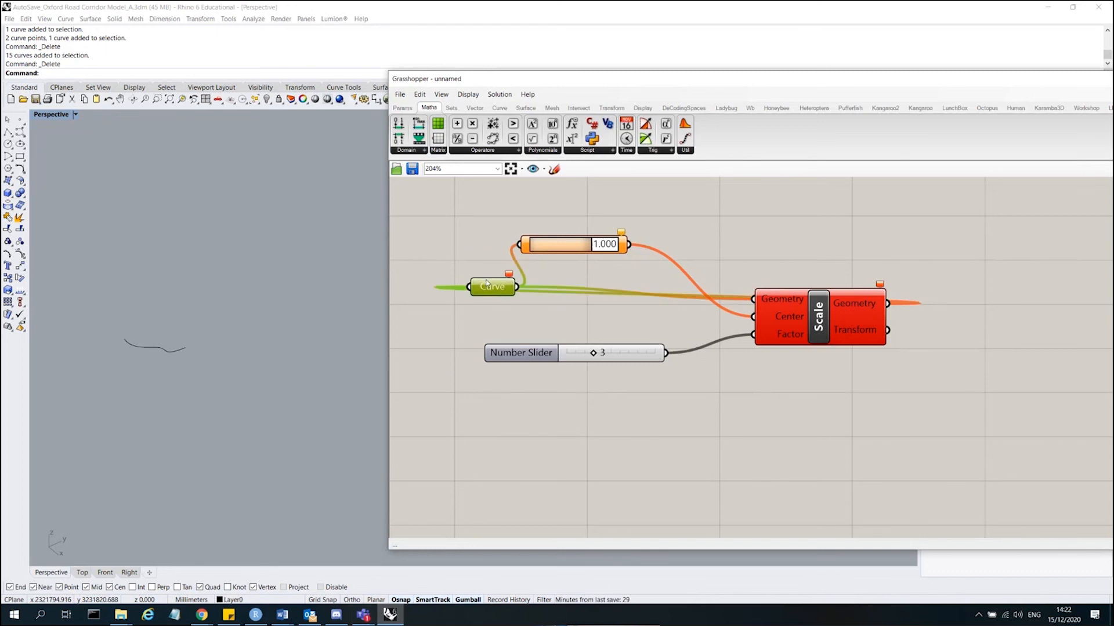
- Undo the loop wiring and the Curve move, and shift the Scale component slightly closer to its inputs
click(475, 429)
key(ctrl+z)
key(ctrl+z)
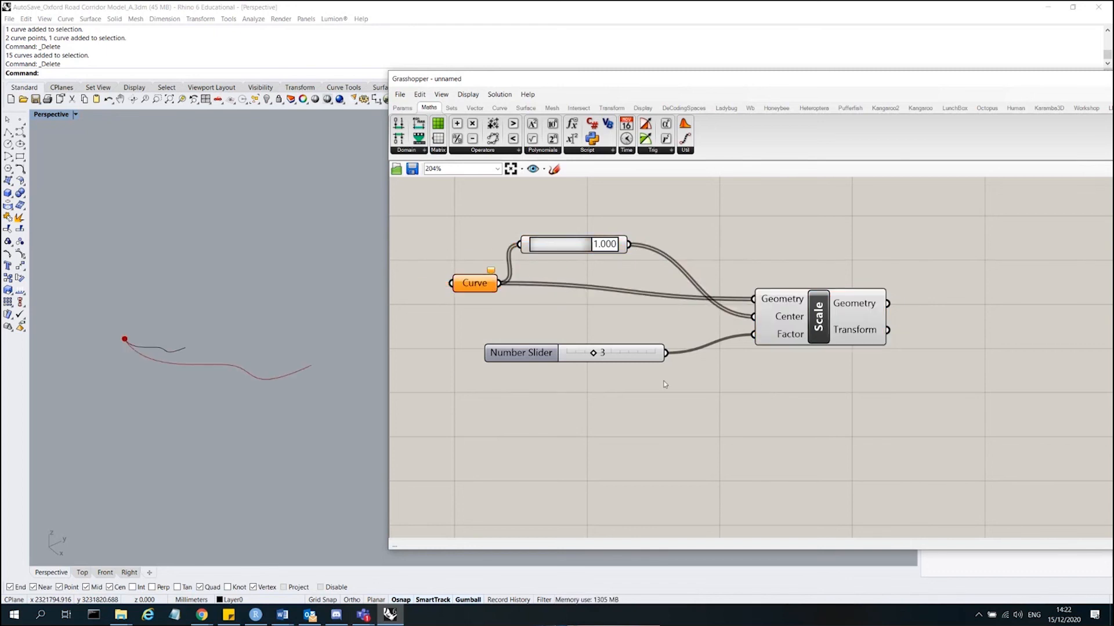
drag(852, 323, 832, 329)
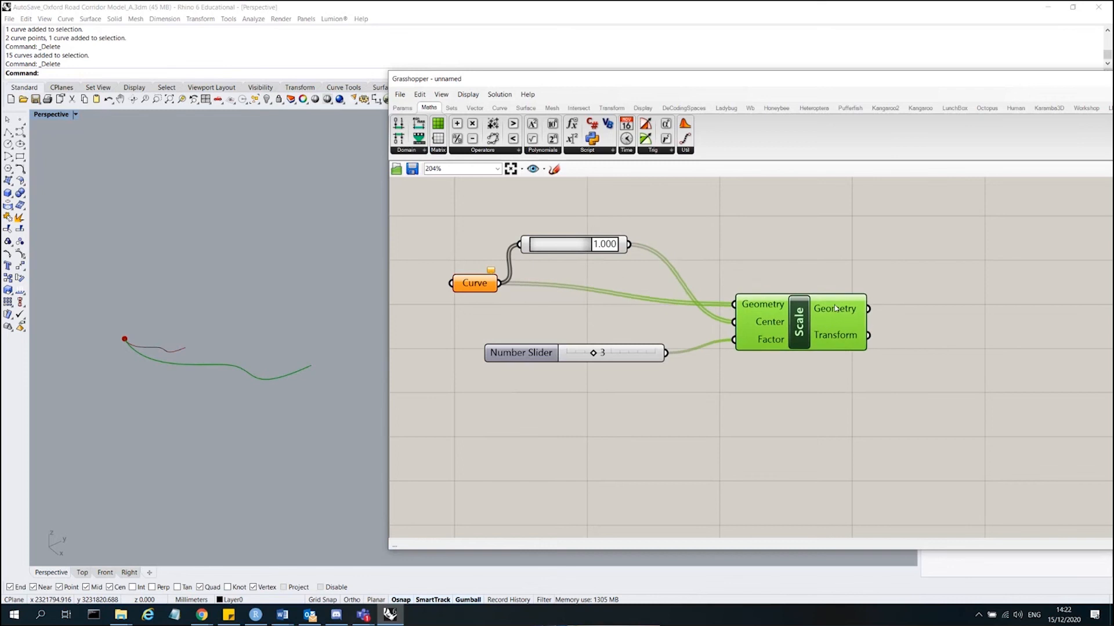
click(777, 375)
- Add a Rotate component to the canvas beside the Scale component's outputs
scroll(533, 371, down, 3)
scroll(755, 341, up, 3)
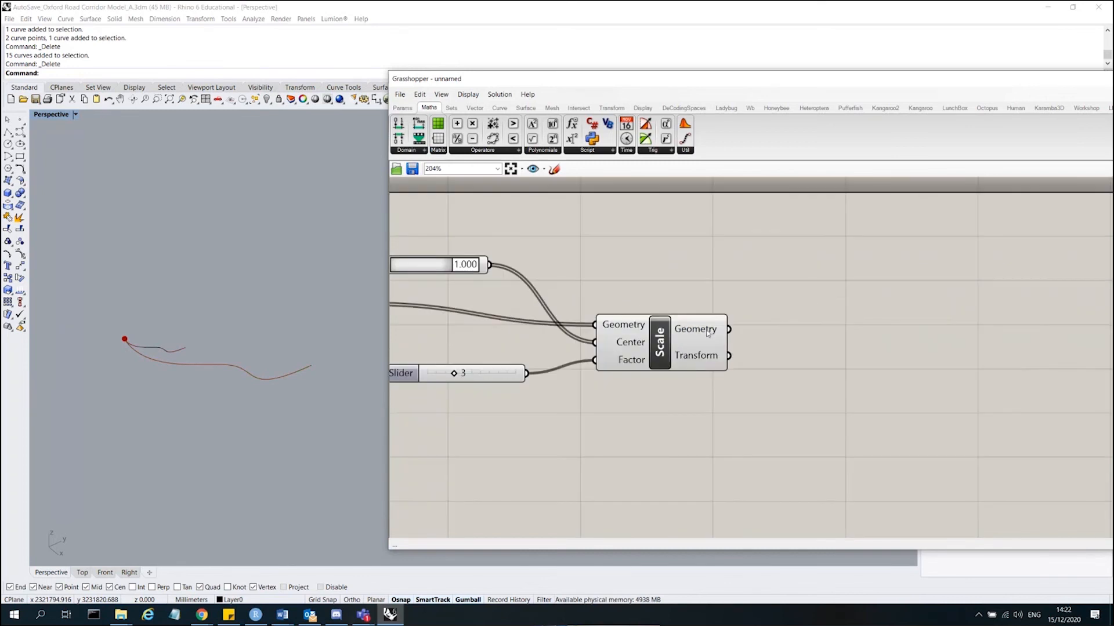
double_click(838, 346)
text(rot)
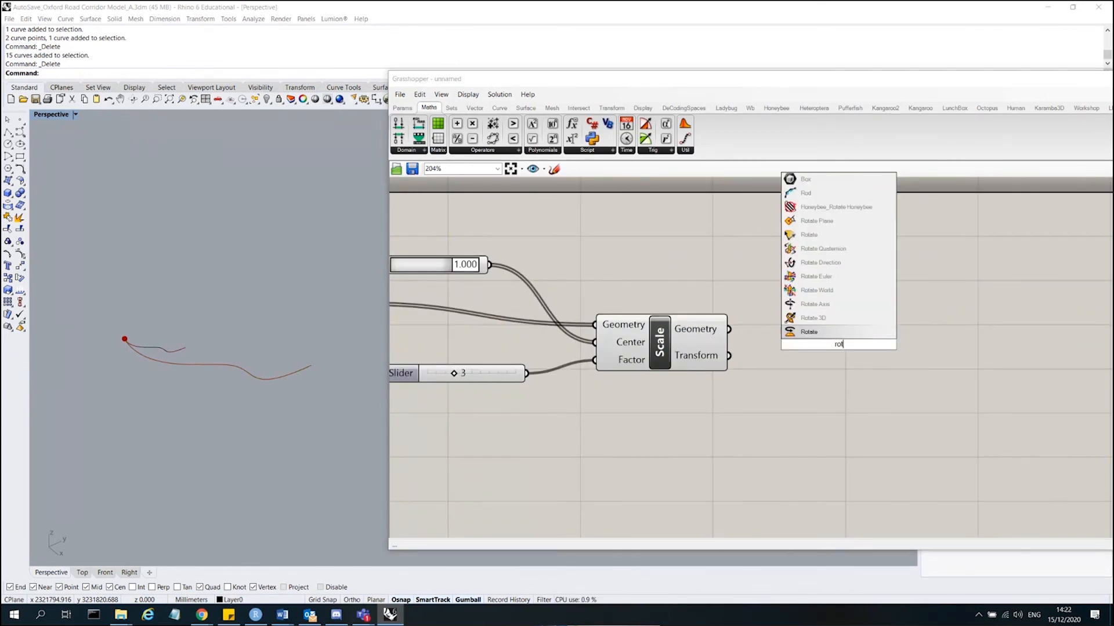
key(Return)
- Move the Scale component slightly away from Rotate, and shift the Curve parameter slightly away from Point On Curve
scroll(998, 322, down, 1)
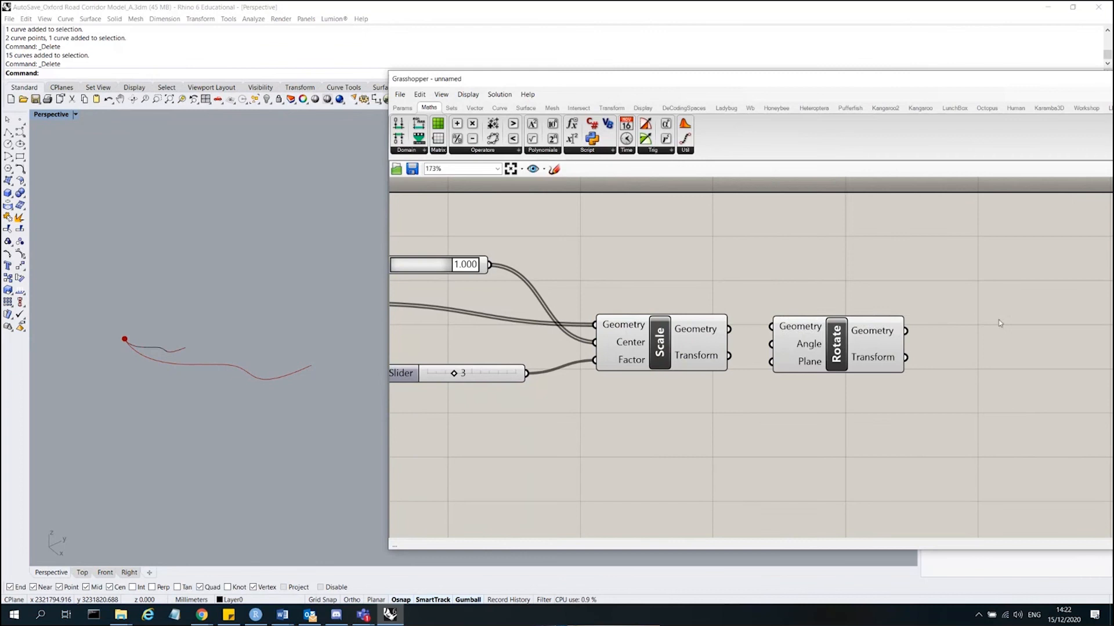
click(791, 338)
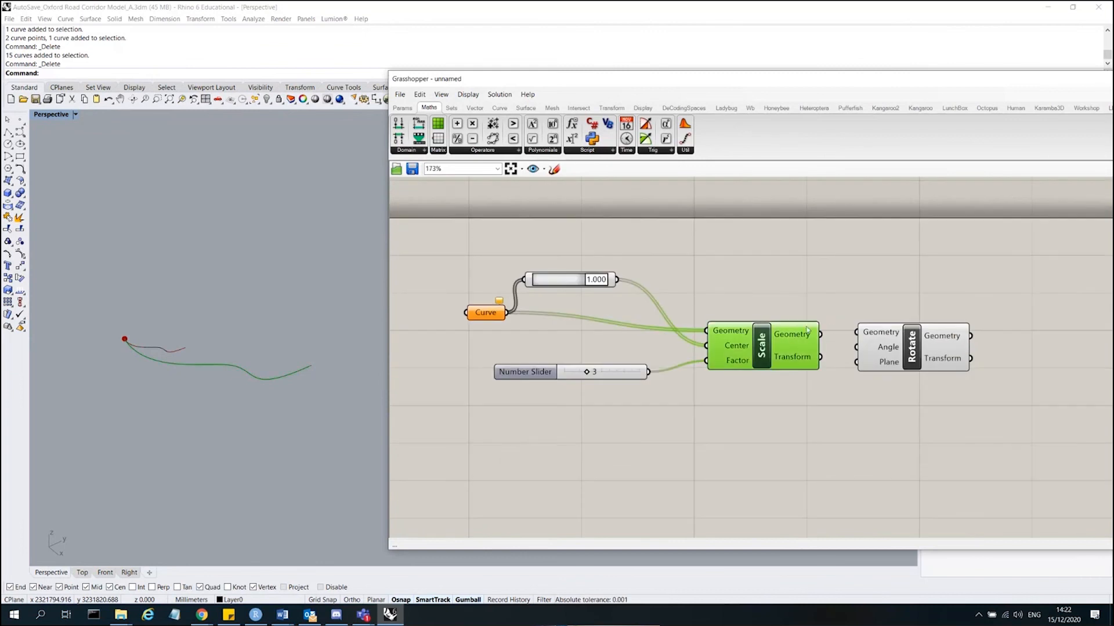
mouse_move(805, 334)
drag(791, 341, 770, 320)
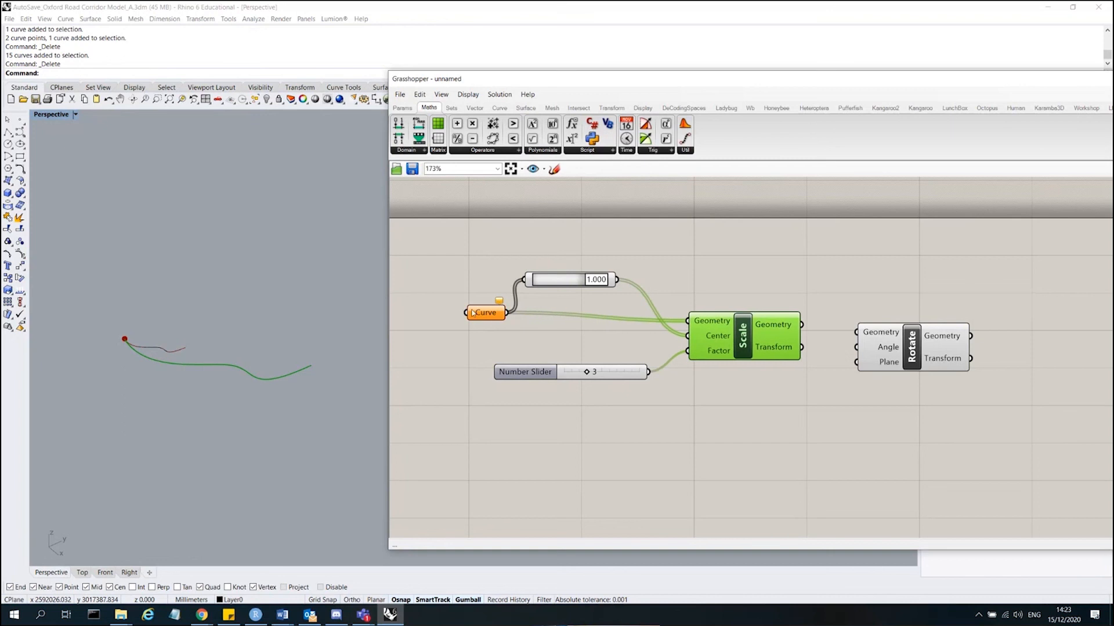
mouse_move(488, 318)
mouse_down()
mouse_move(468, 321)
mouse_move(505, 313)
mouse_move(485, 323)
mouse_up()
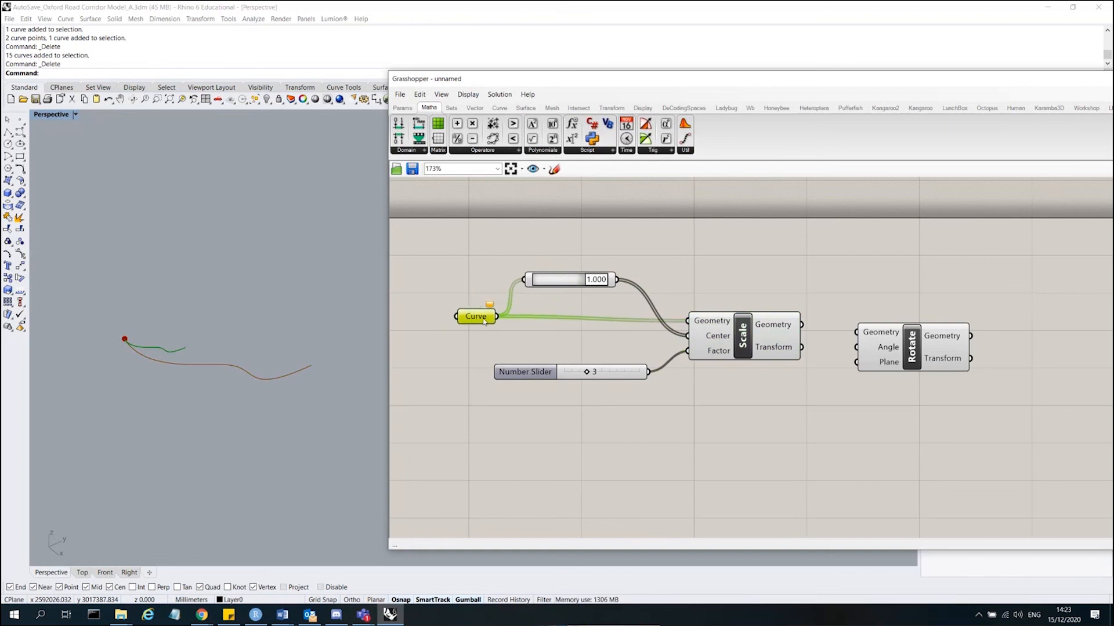
- Bake the Curve parameter's geometry into Rhino with the default attributes
right_click(484, 320)
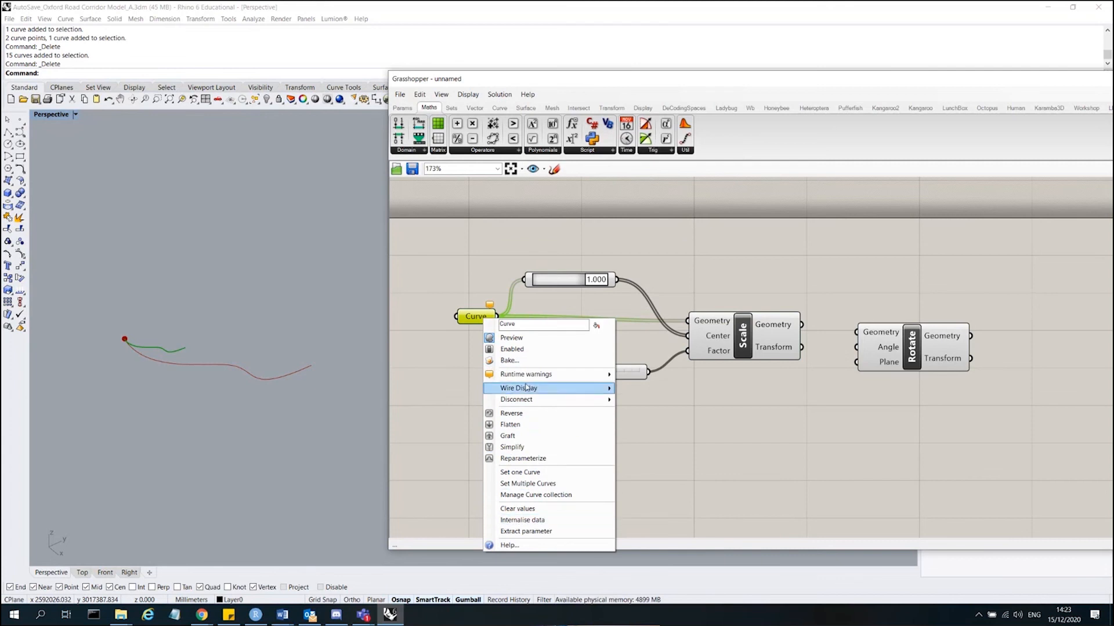
click(531, 361)
click(548, 464)
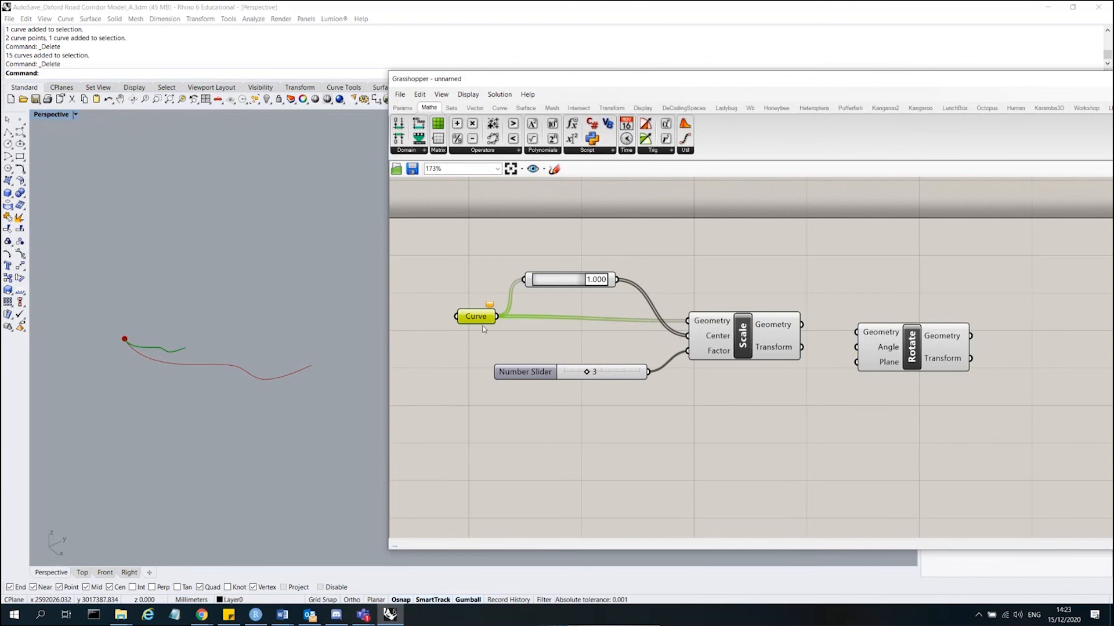
- Check the overlapping original and baked curves by selecting them in the Rhino viewport, and clear the selection
mouse_move(485, 327)
click(174, 345)
click(172, 345)
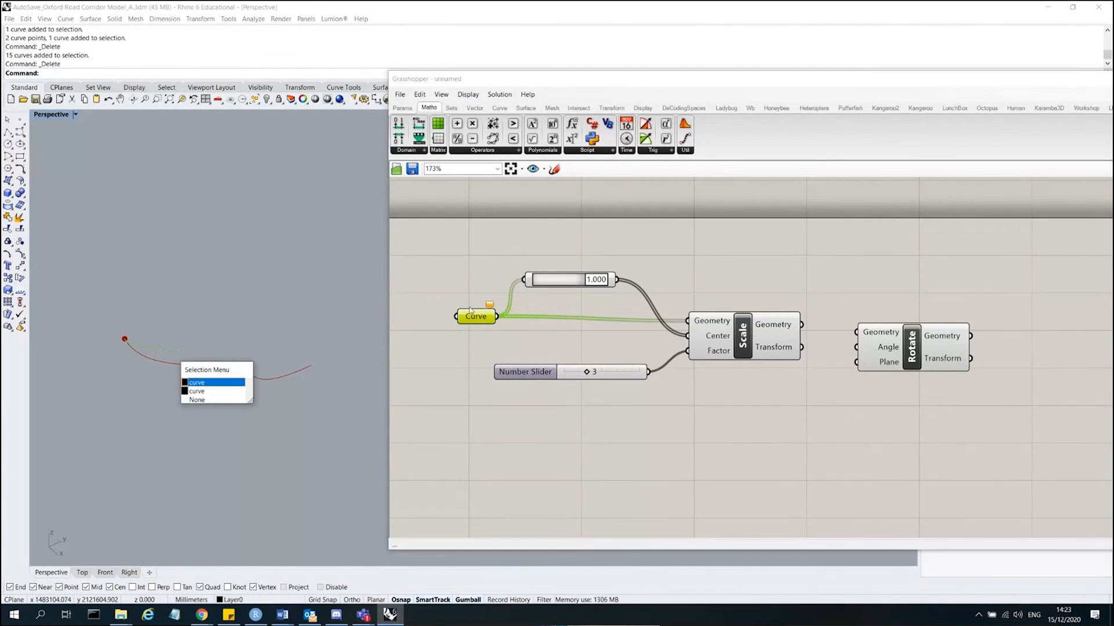
click(212, 389)
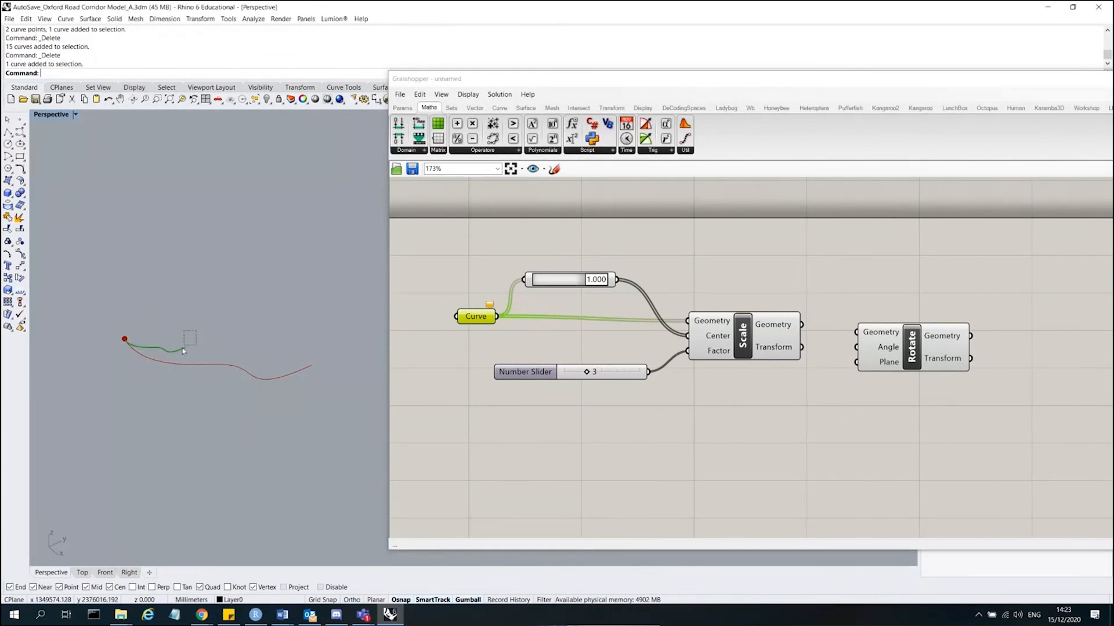
click(288, 308)
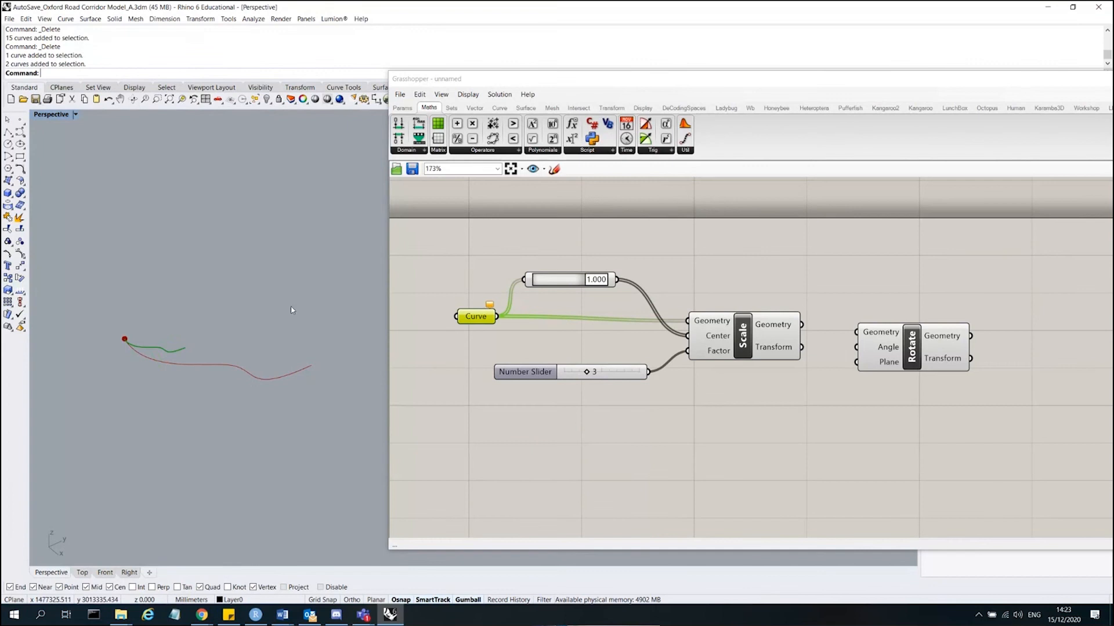
click(181, 351)
click(227, 377)
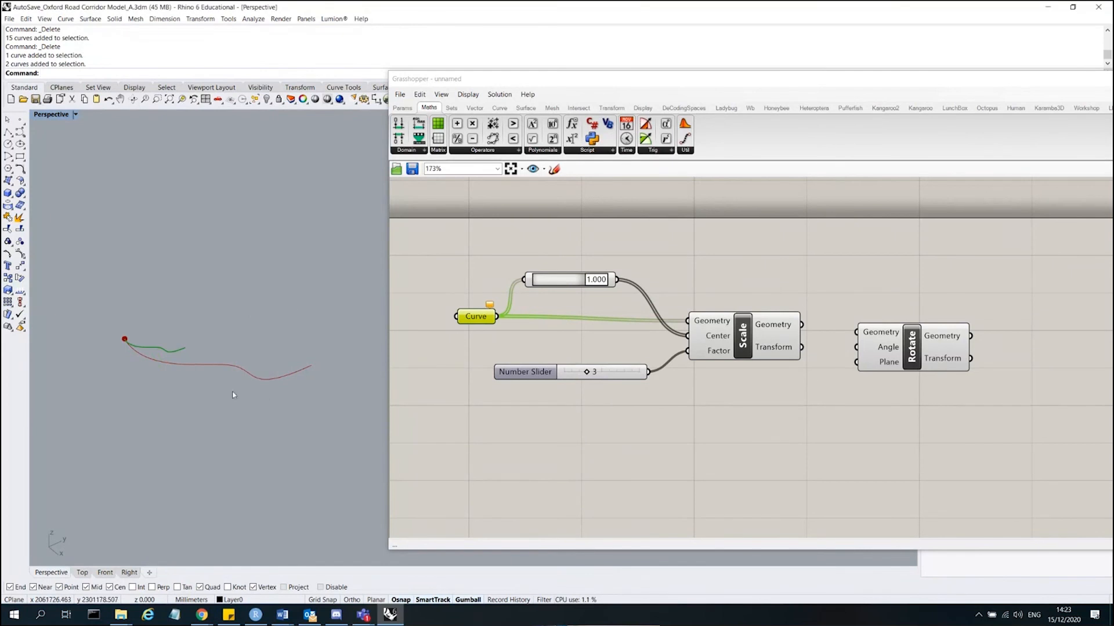
click(778, 335)
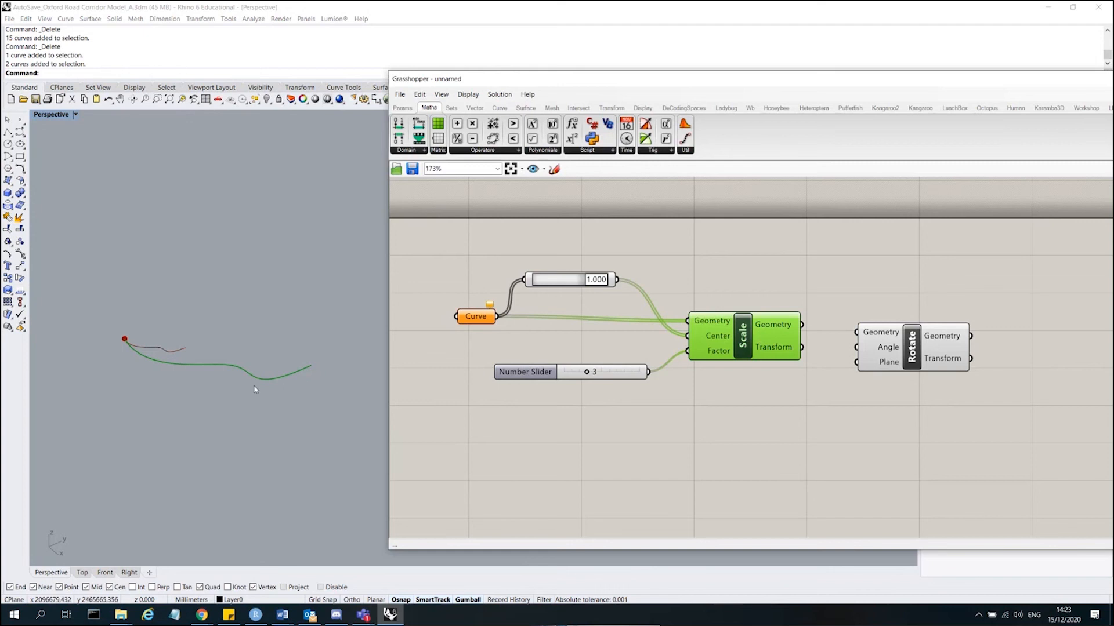
right_click(744, 333)
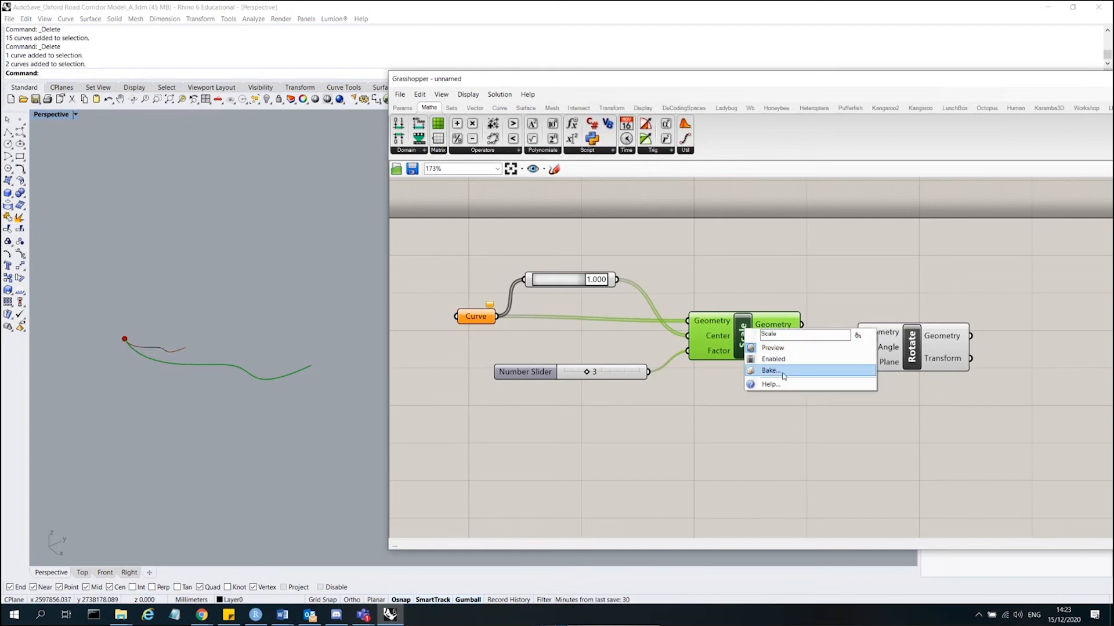
click(770, 371)
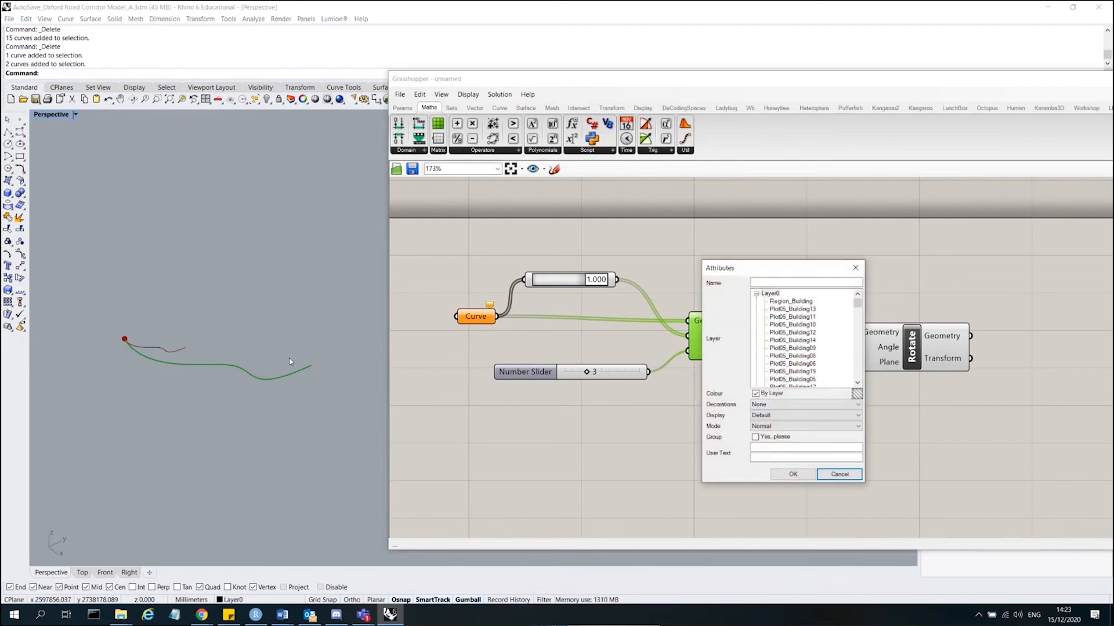
click(839, 474)
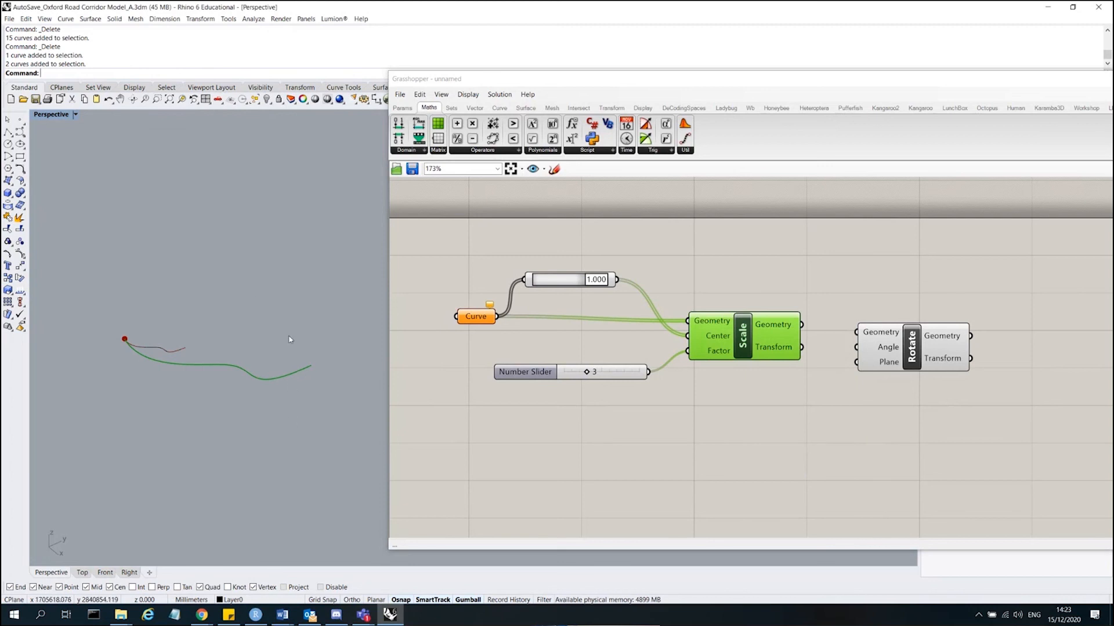
- Try to select the scaled preview curve in the Rhino viewport, and bake the Scale component's output with the default attributes
drag(310, 418, 260, 307)
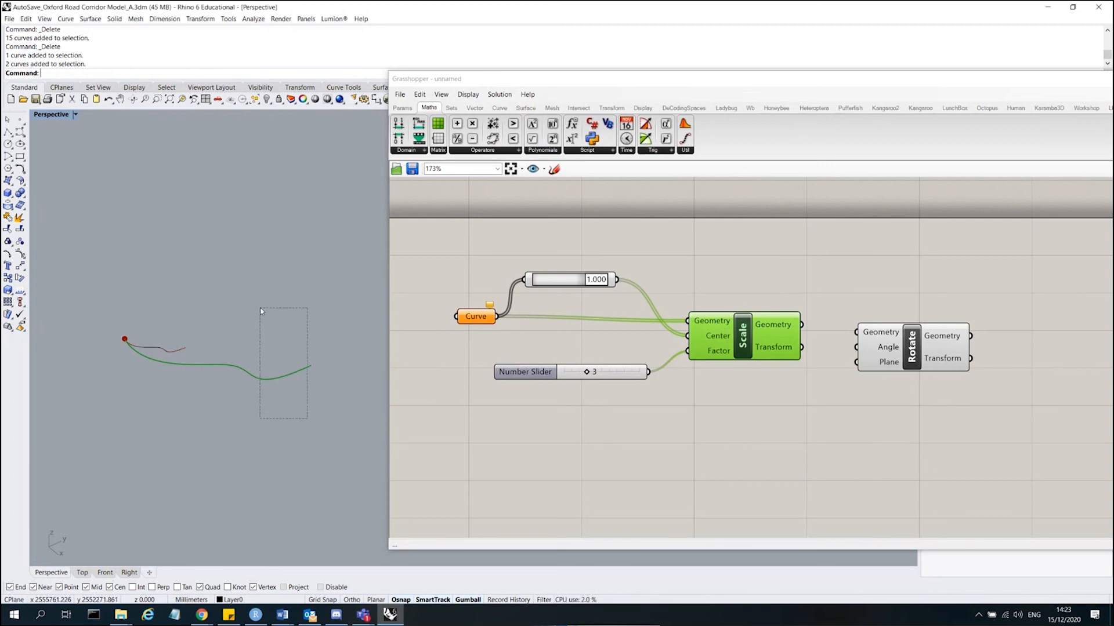
click(753, 330)
right_click(744, 336)
click(779, 374)
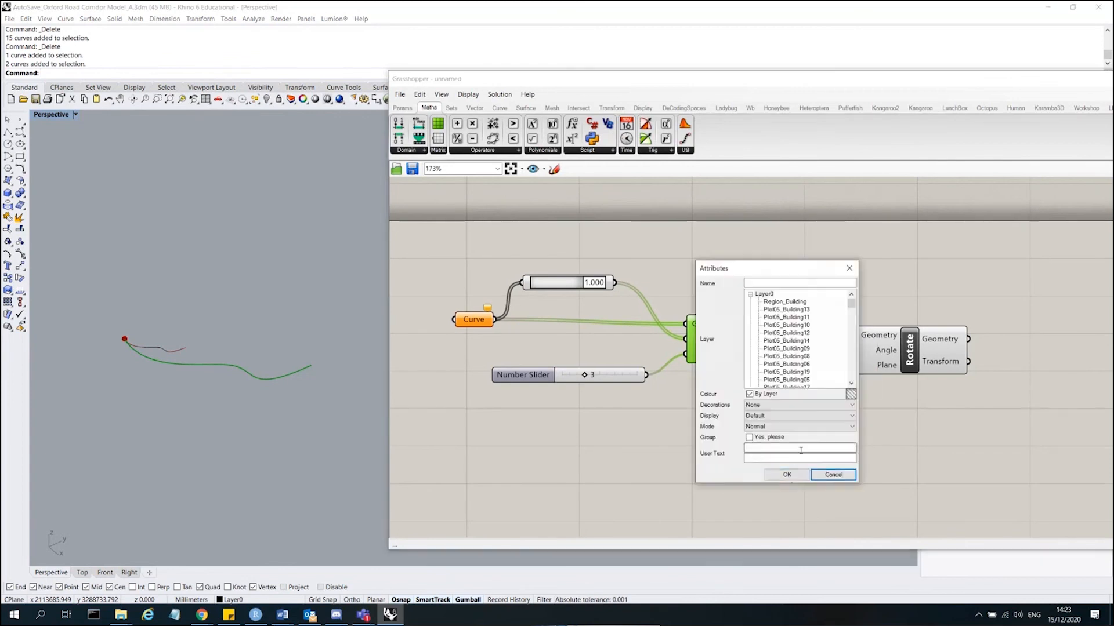
click(787, 475)
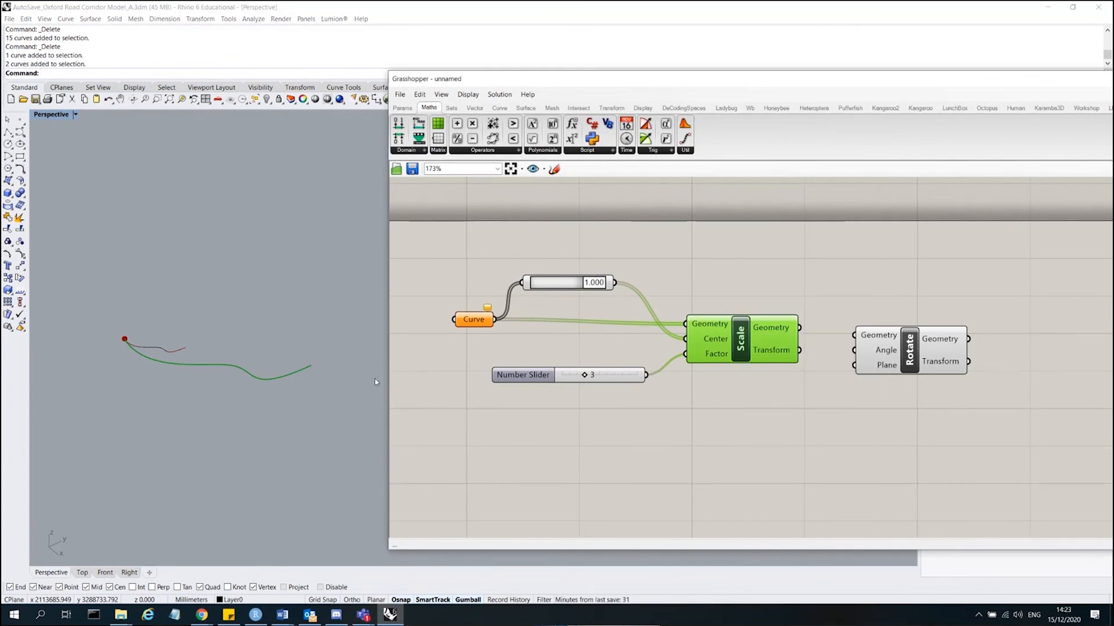
- Select the baked scaled curve and its control points in the Rhino viewport, and delete the baked curve
drag(323, 398, 236, 315)
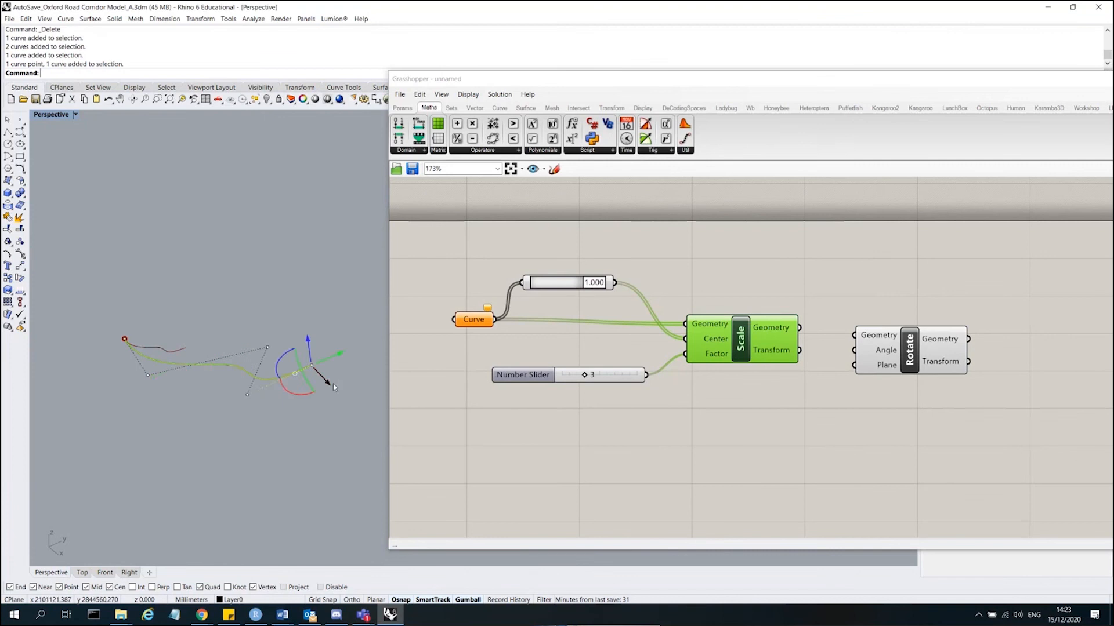
click(299, 466)
drag(288, 442, 251, 328)
drag(287, 432, 227, 328)
drag(300, 407, 241, 330)
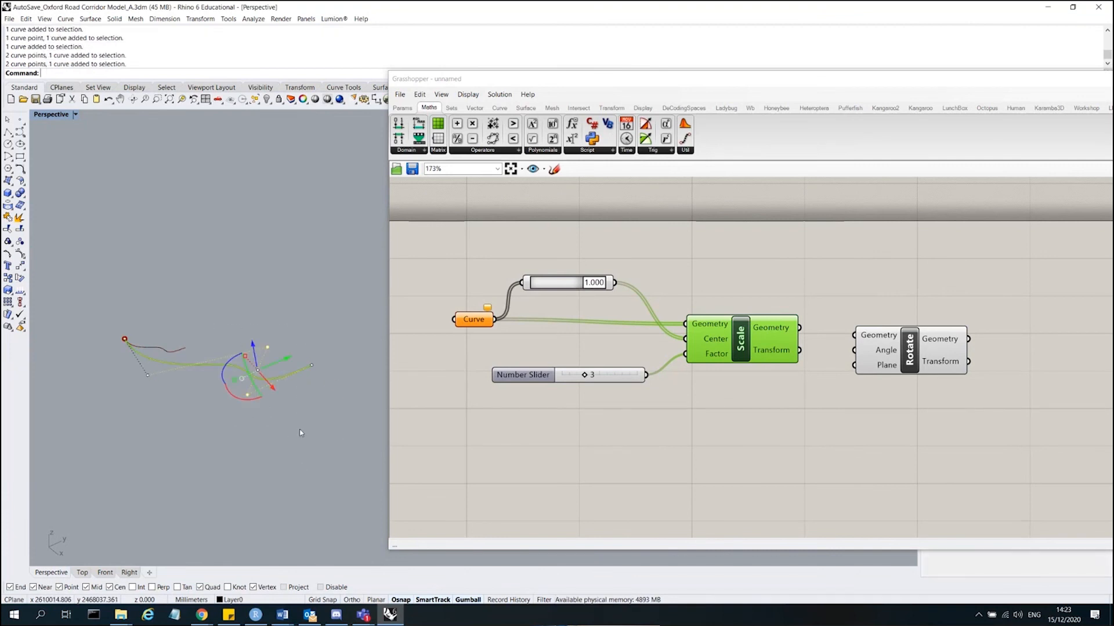
drag(301, 431, 239, 335)
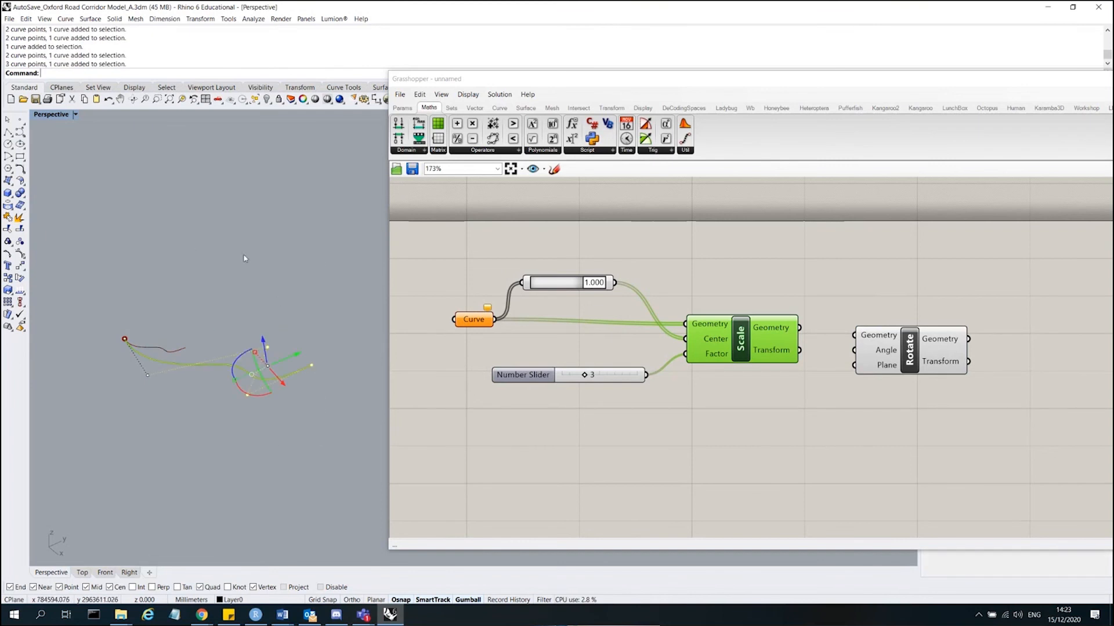
click(323, 429)
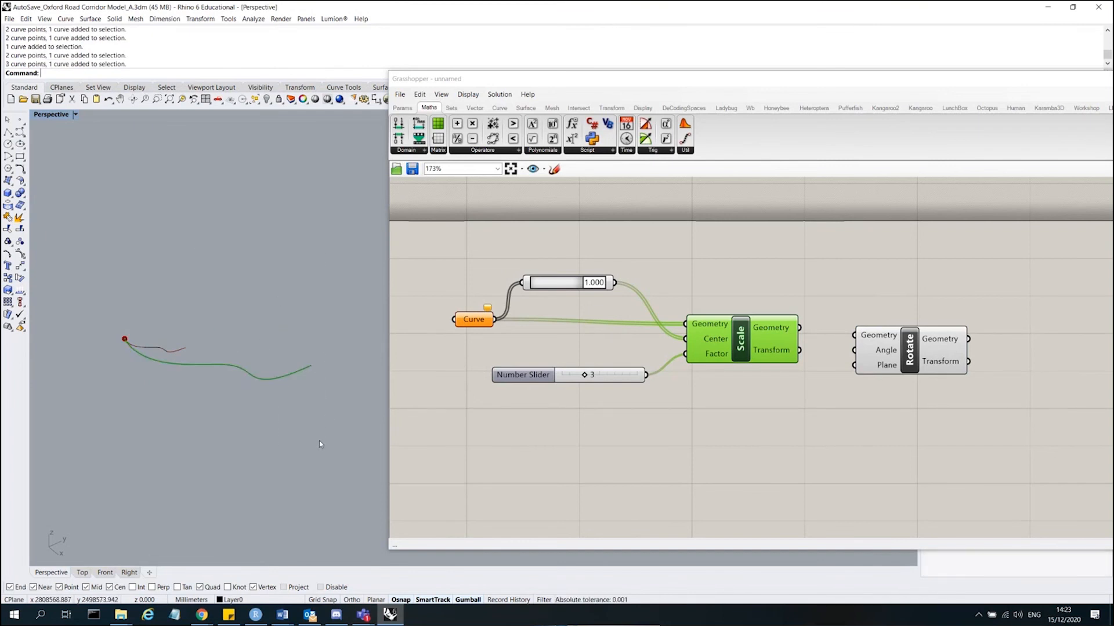
drag(319, 441, 284, 335)
key(Delete)
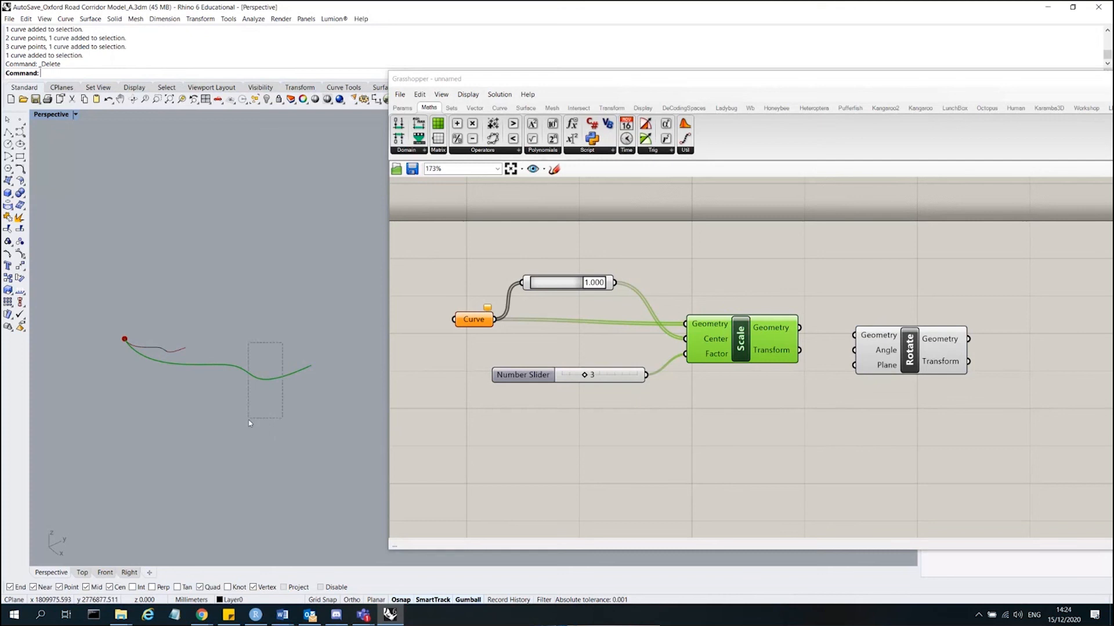
- Align the Scale component horizontally with the Curve parameter, and move the Curve parameter farther from Point On Curve
mouse_move(743, 337)
mouse_down()
mouse_move(746, 321)
mouse_move(738, 332)
mouse_up()
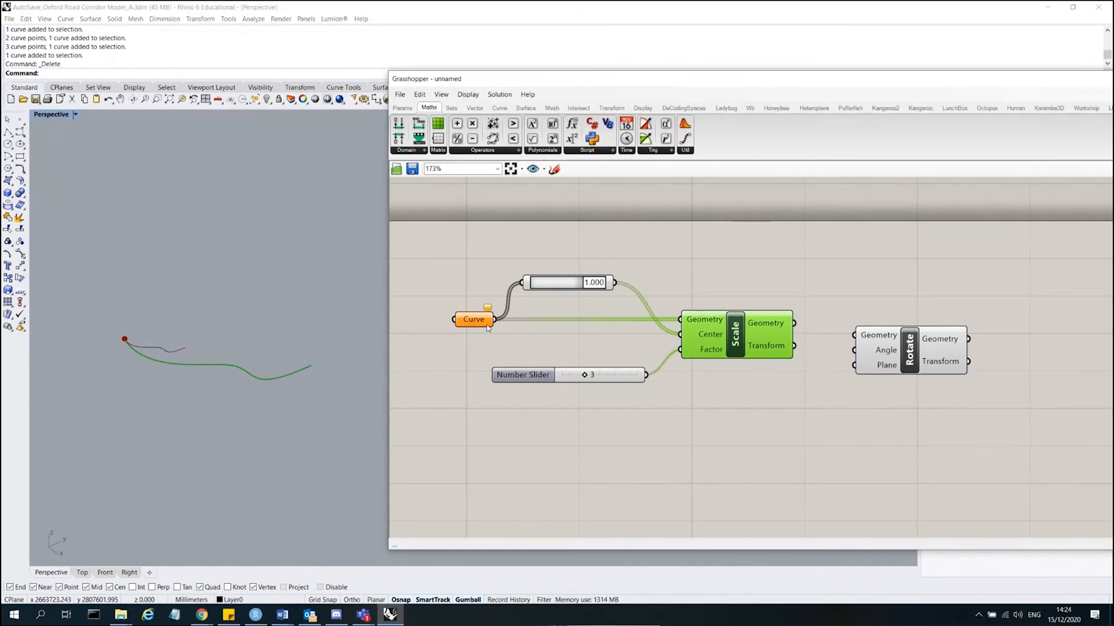
drag(474, 319, 458, 319)
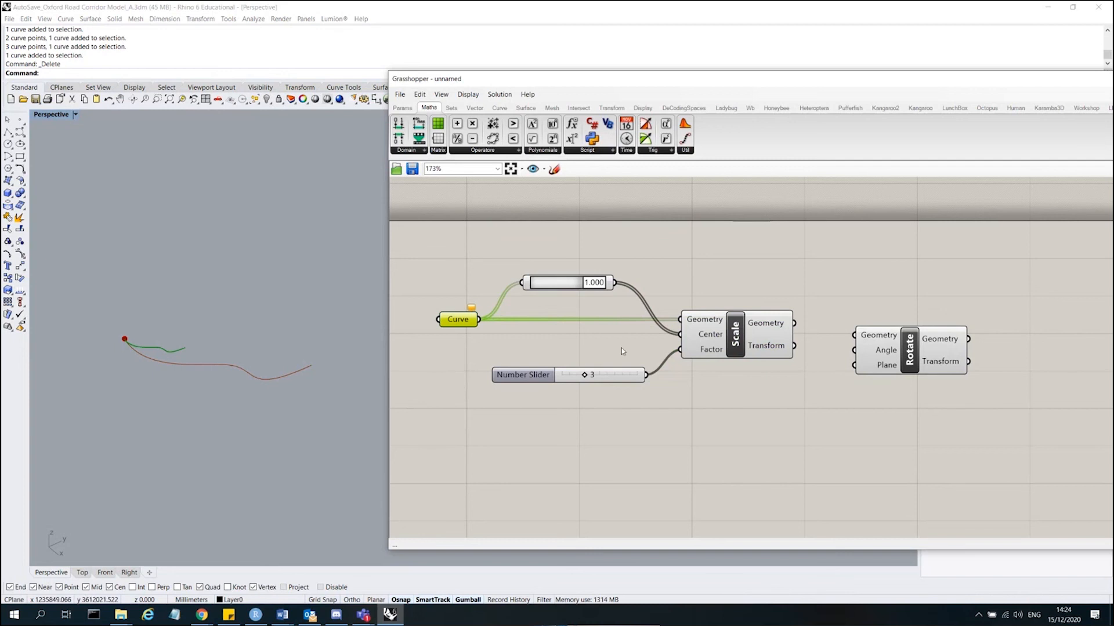
click(457, 329)
mouse_move(457, 321)
mouse_down()
mouse_move(460, 337)
mouse_move(451, 321)
mouse_up()
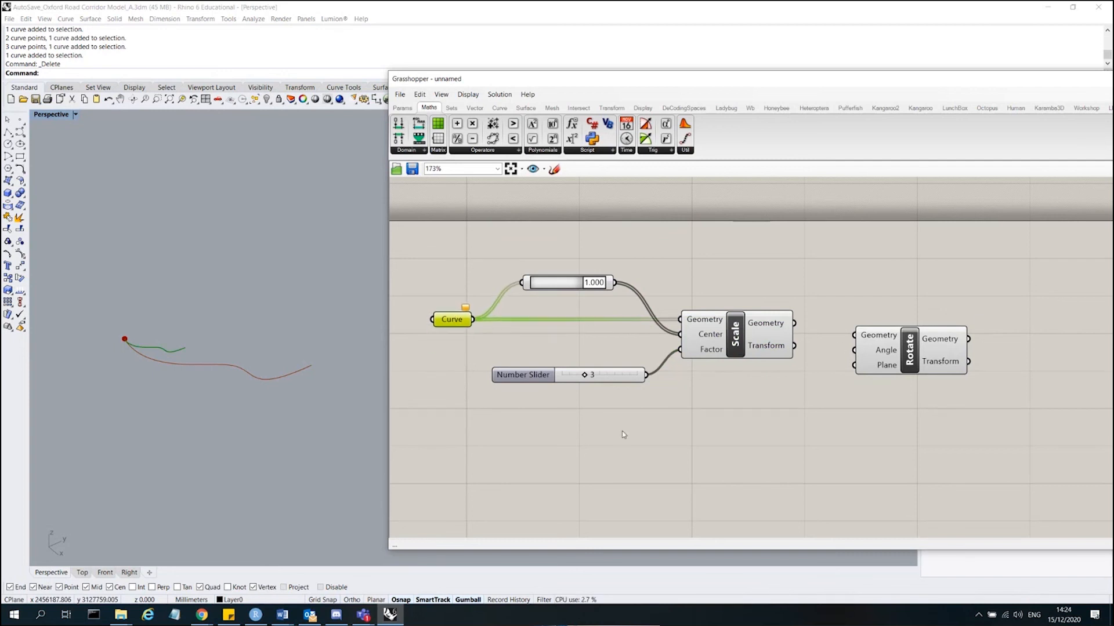
- Move the Rotate component up slightly to line up with the Scale component's Geometry output
scroll(450, 427, down, 2)
scroll(683, 355, up, 3)
click(683, 356)
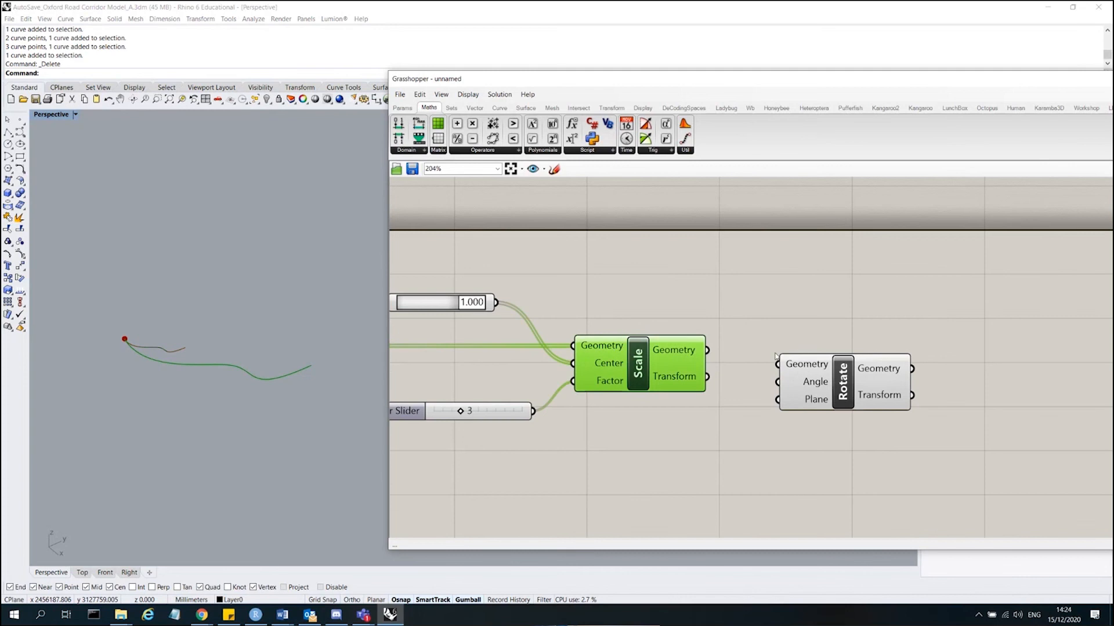
drag(843, 383, 844, 371)
click(716, 405)
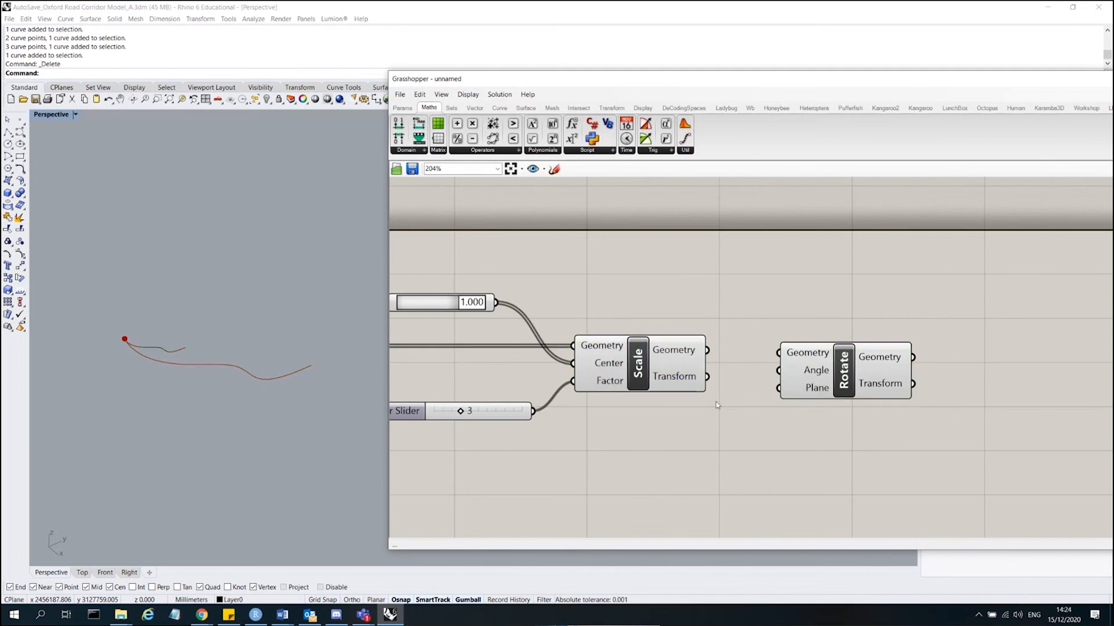
- Connect the Scale component's Geometry output to Rotate's Geometry input, and move the Rotate component up above Scale's level
click(686, 354)
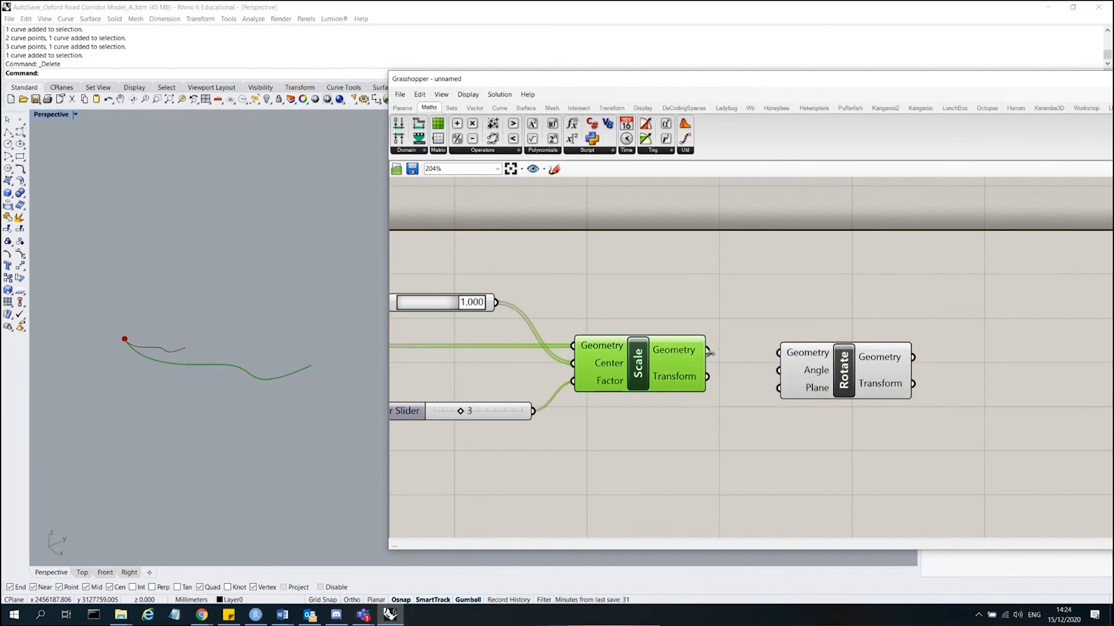
drag(709, 352, 777, 353)
scroll(626, 305, down, 1)
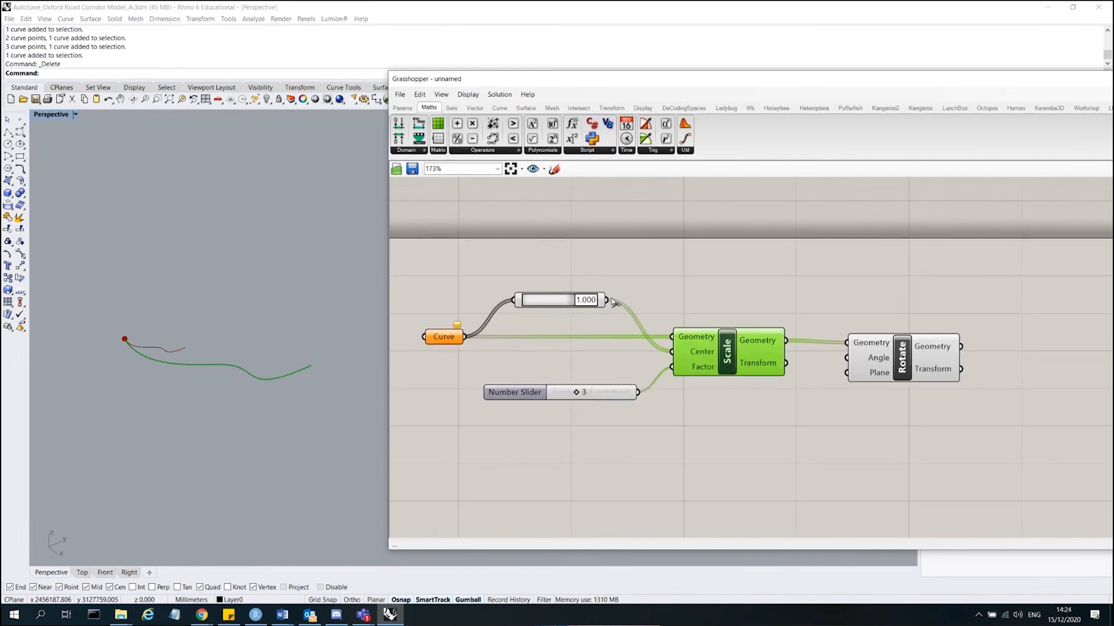
drag(606, 300, 787, 276)
drag(877, 375, 875, 307)
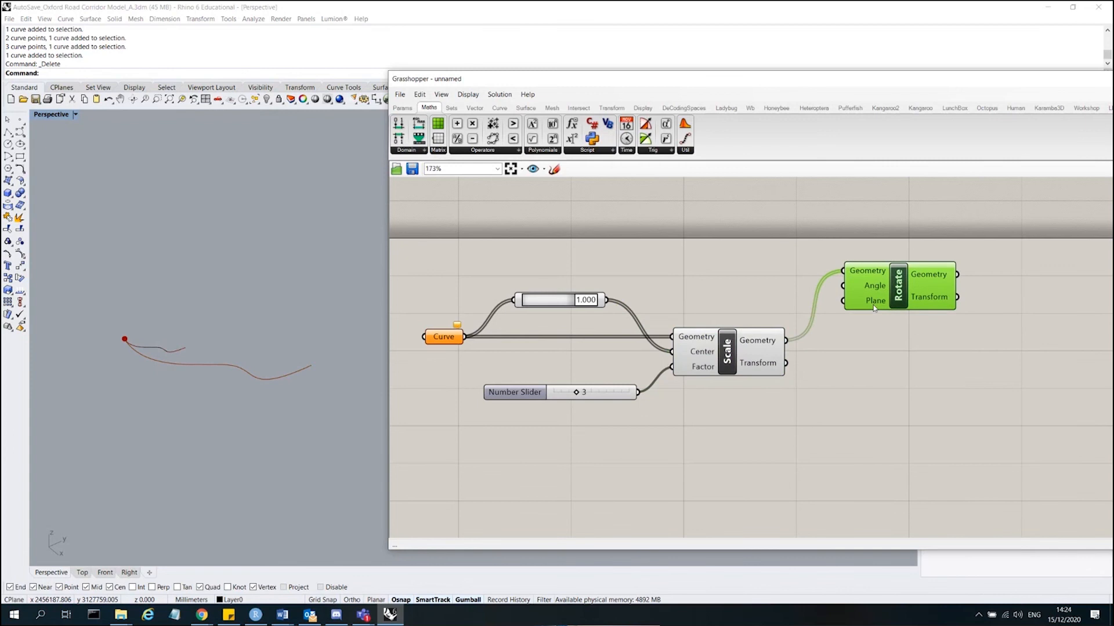
mouse_move(867, 305)
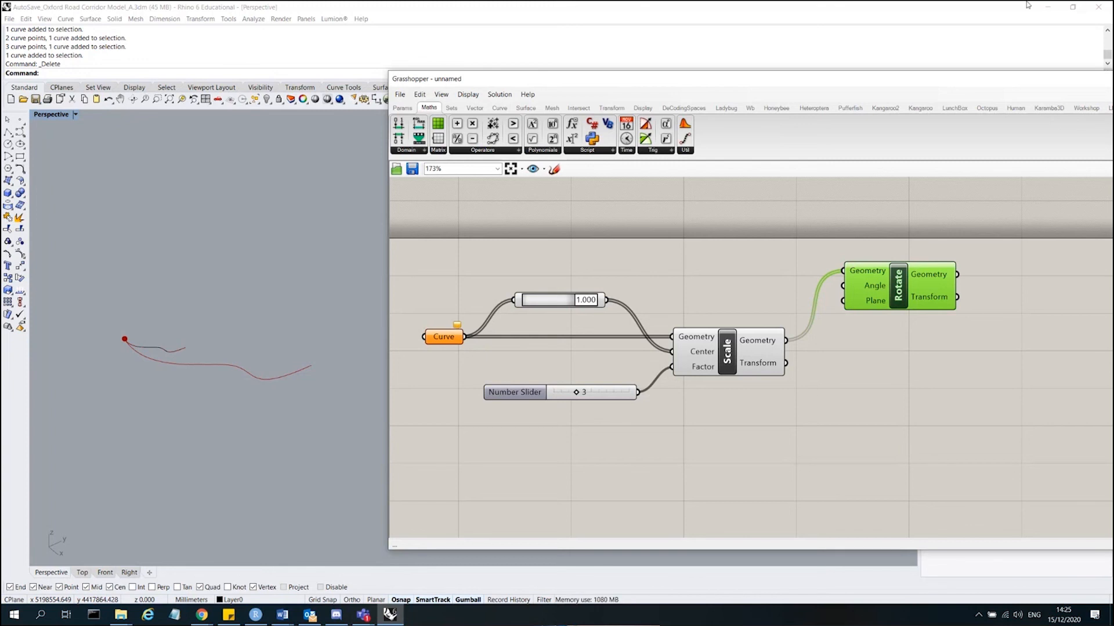
- Switch to Chrome and search Google for "elemnts of parametric design" in a new tab
click(203, 613)
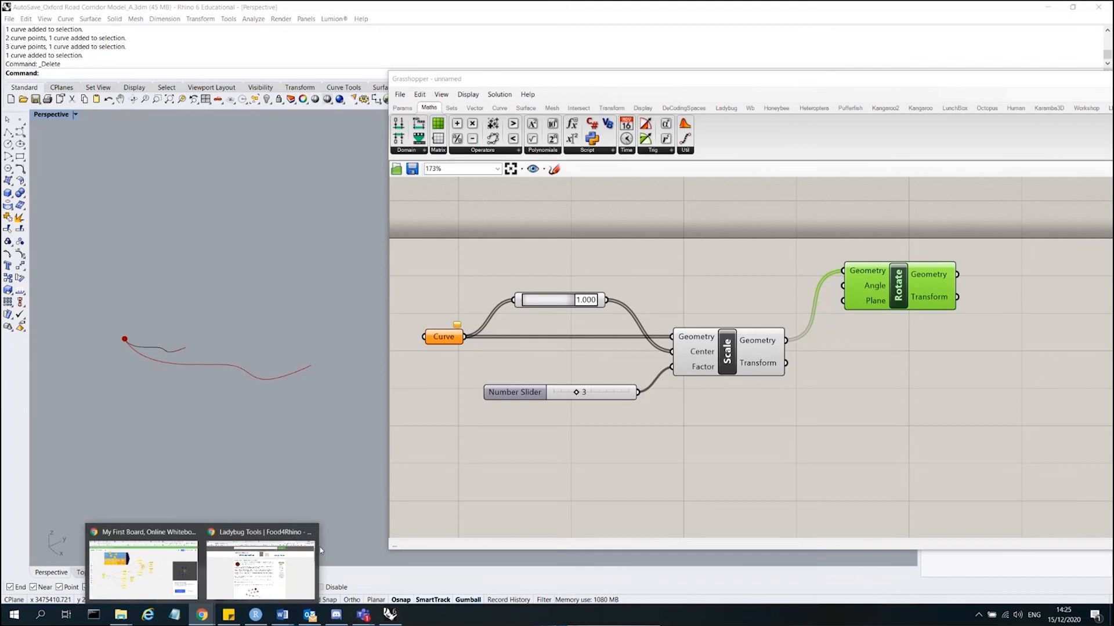
click(271, 586)
click(926, 10)
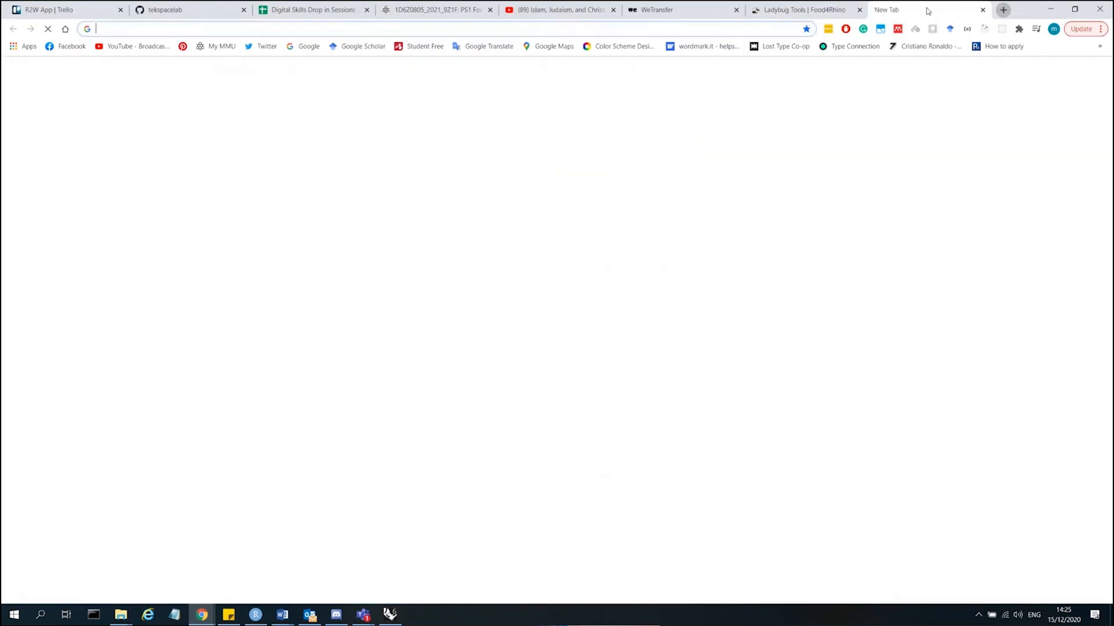
text(elemnts of)
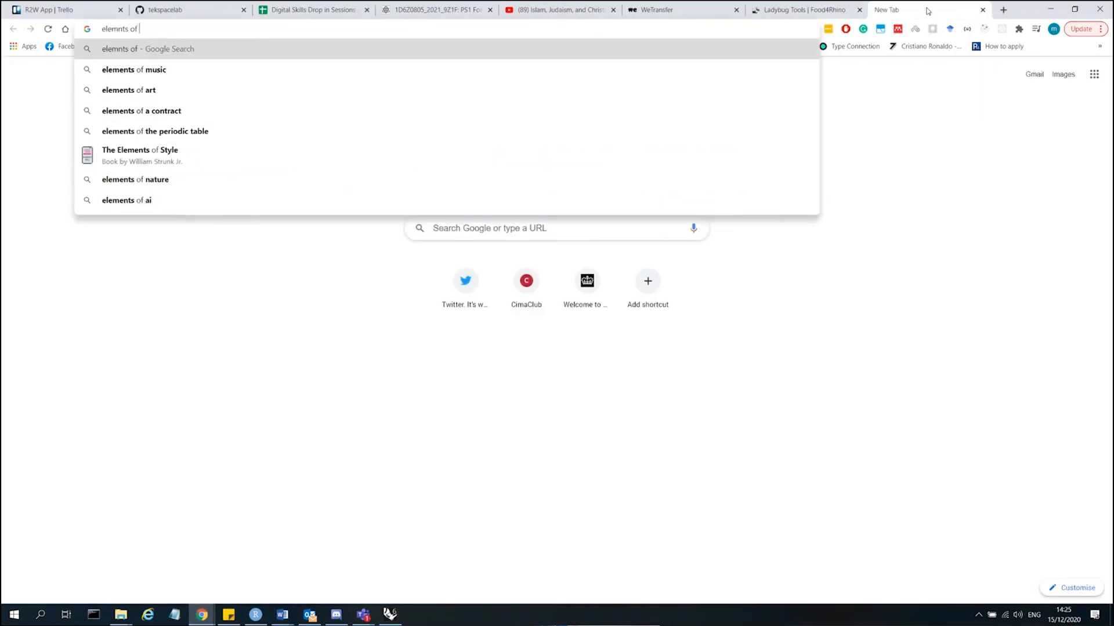
text( parametr)
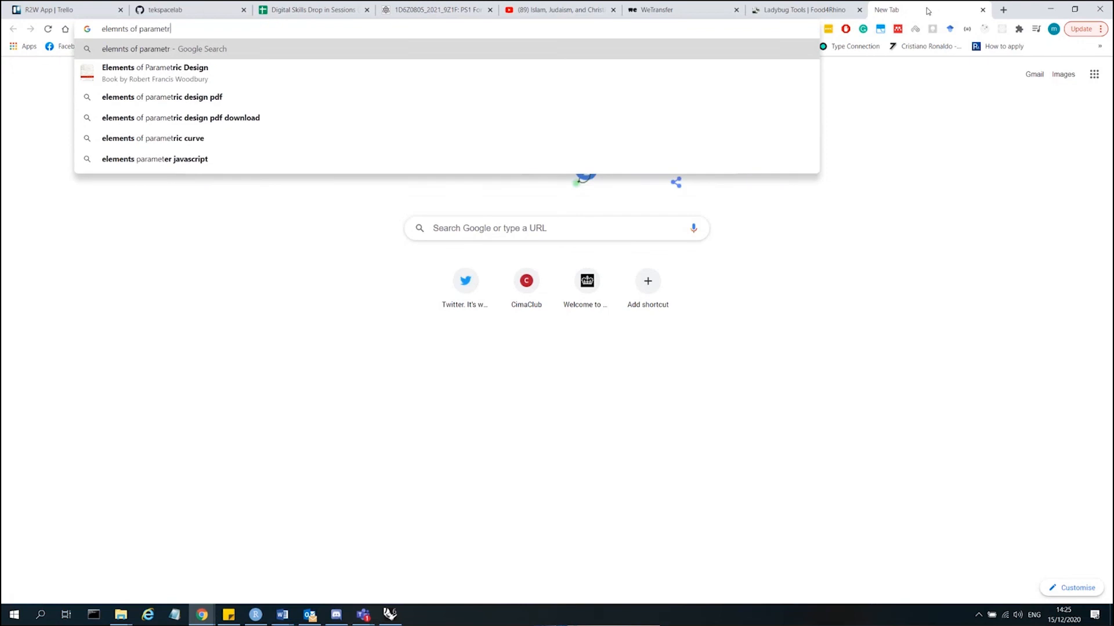
text(ic design)
key(Return)
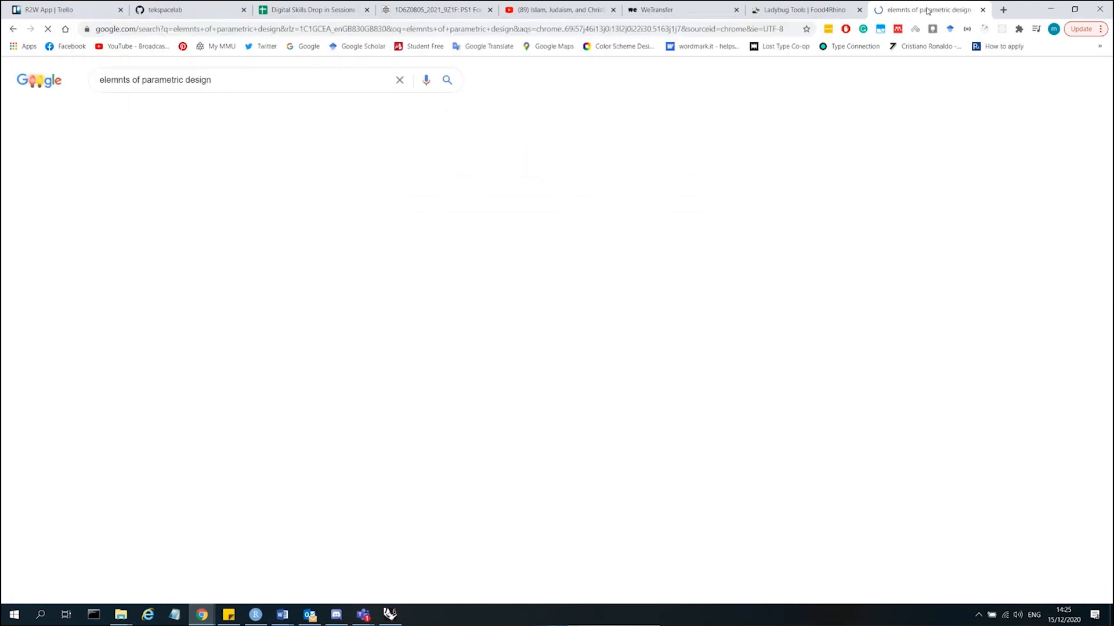
- Highlight the book's author and title on the results page, and close the search tab to return to Grasshopper
drag(576, 211, 615, 212)
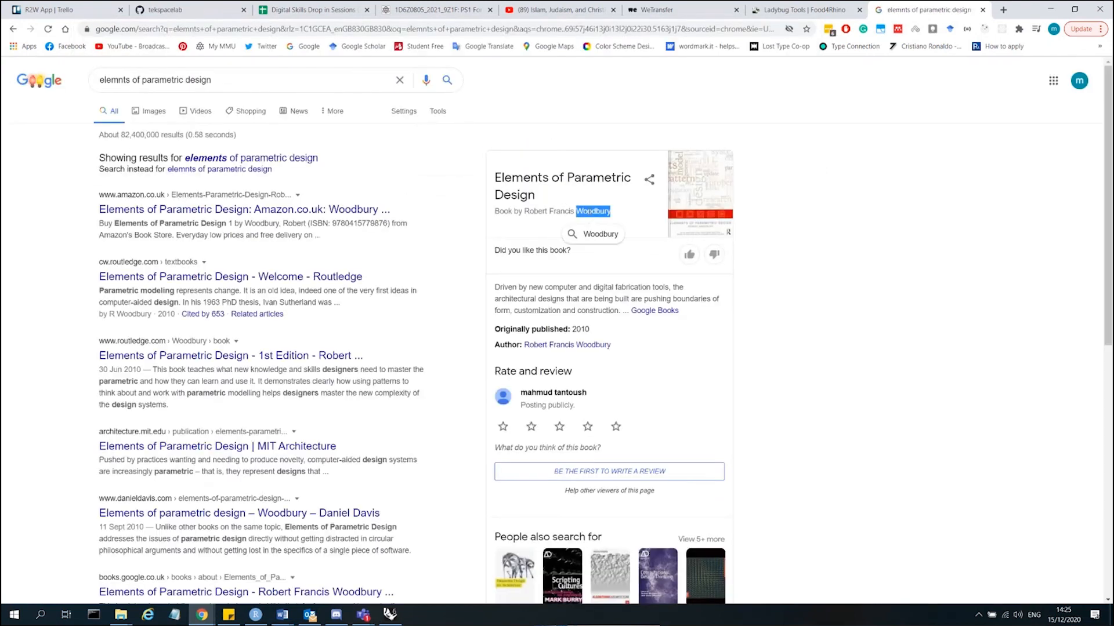
drag(501, 178, 564, 201)
click(898, 146)
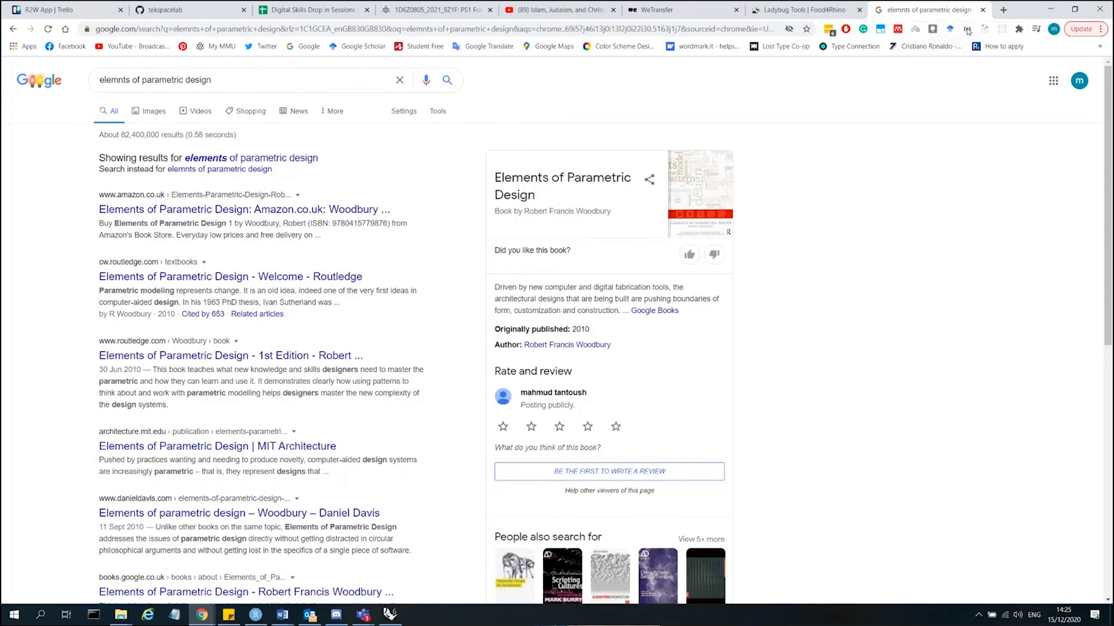
click(983, 10)
click(1050, 10)
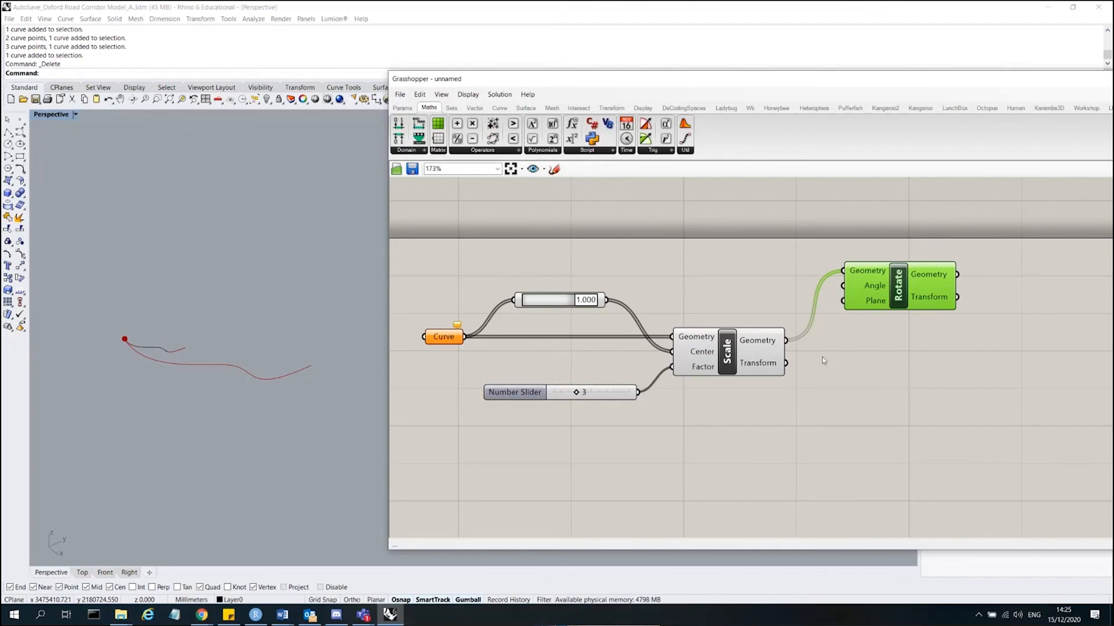
- Connect the Point On Curve output to Rotate's Plane input, and move the Rotate component farther from Scale
mouse_move(877, 303)
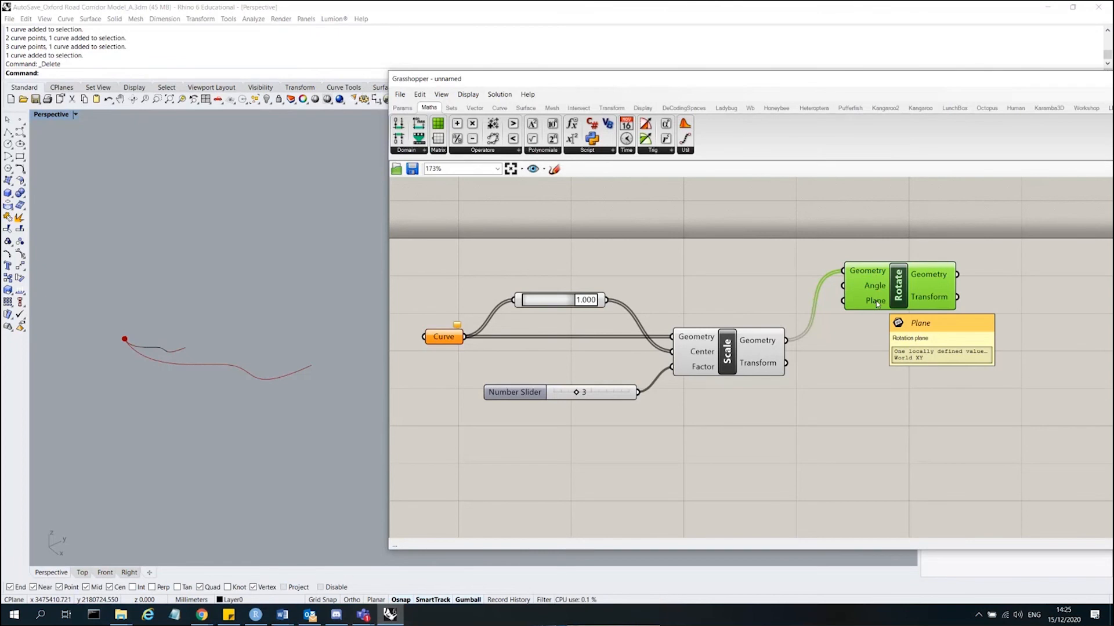
drag(877, 302, 867, 280)
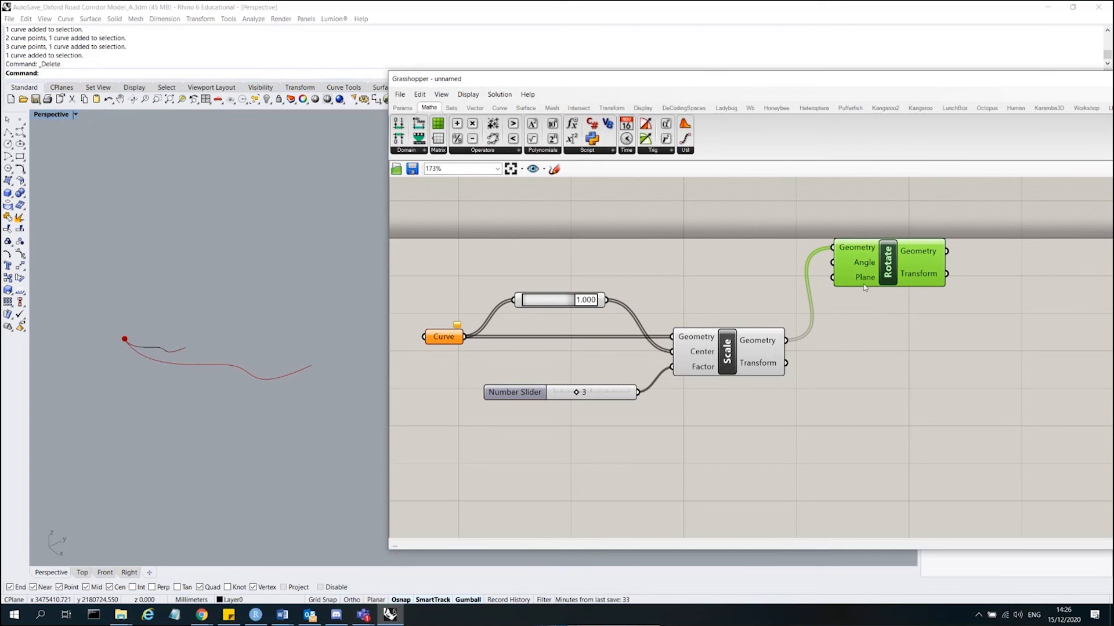
mouse_move(863, 281)
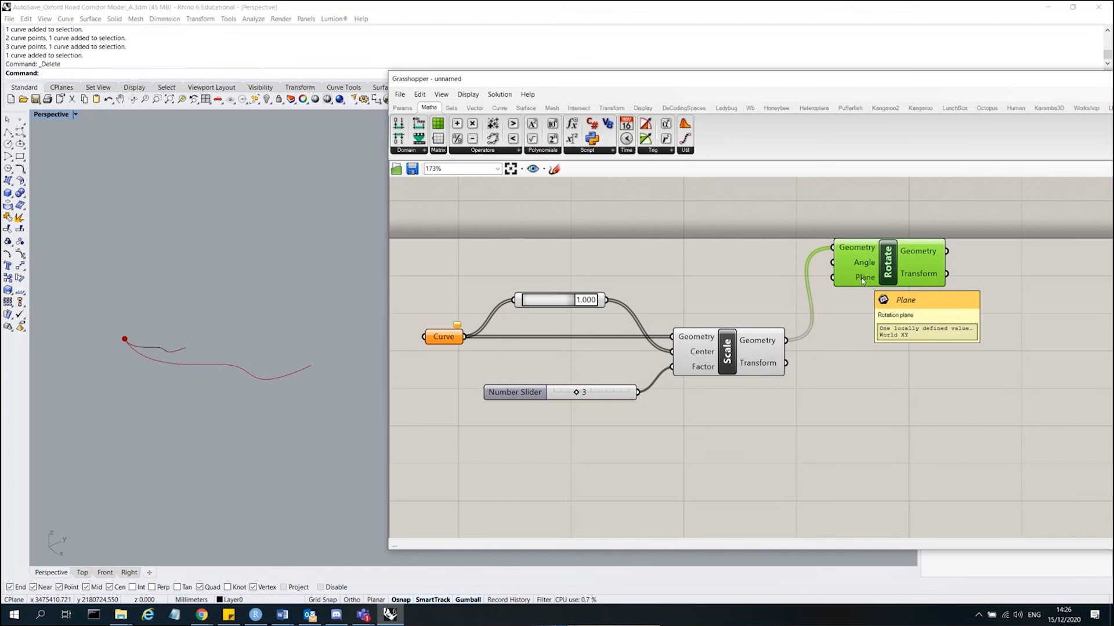
drag(863, 281, 864, 284)
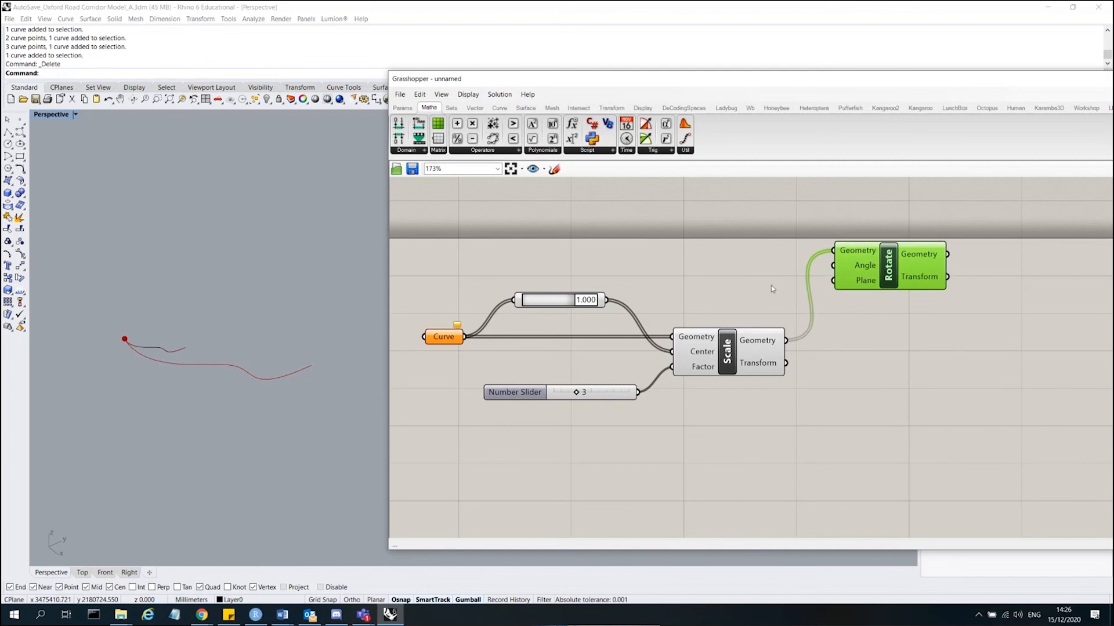
drag(607, 300, 902, 275)
- Select the Curve, Point On Curve, Scale and Rotate components in turn to examine their geometry in the Rhino viewport
drag(448, 346, 457, 347)
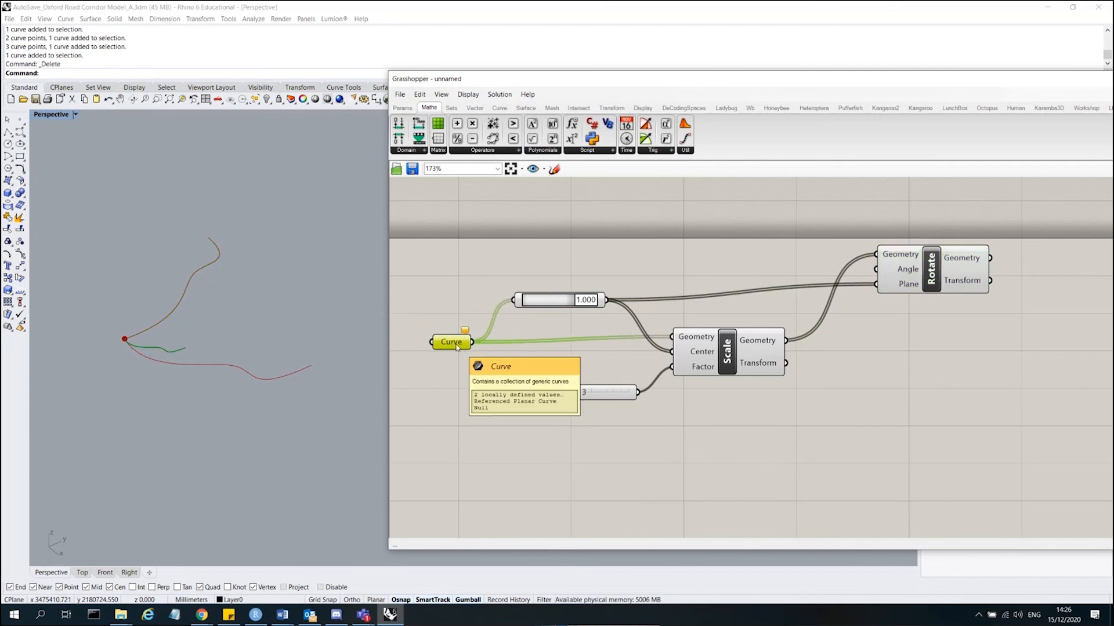
click(551, 305)
drag(568, 253, 543, 301)
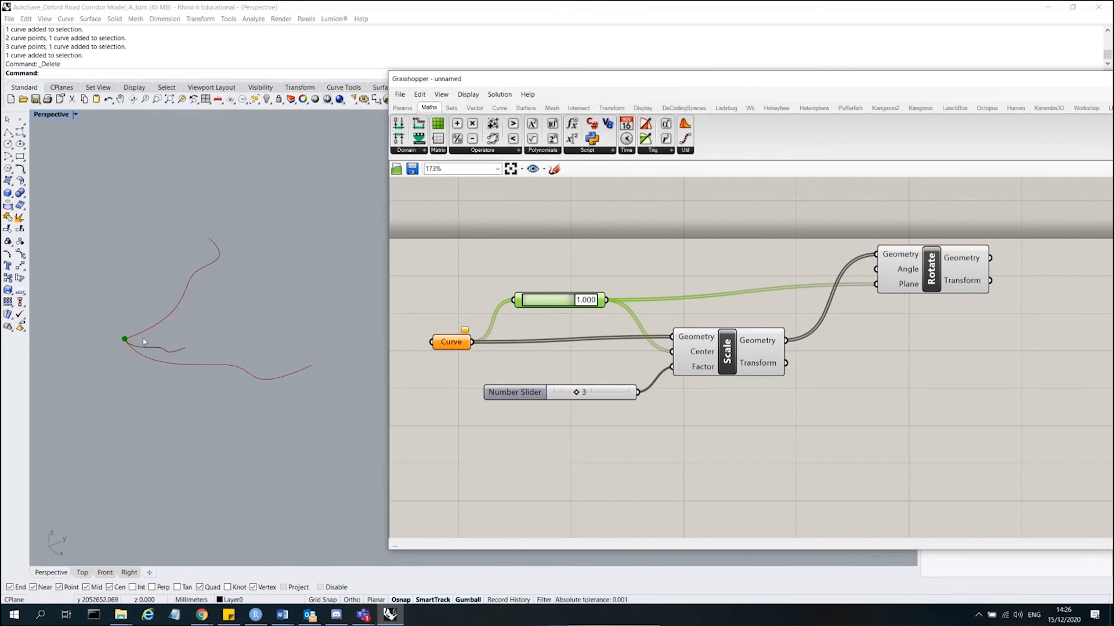
click(726, 354)
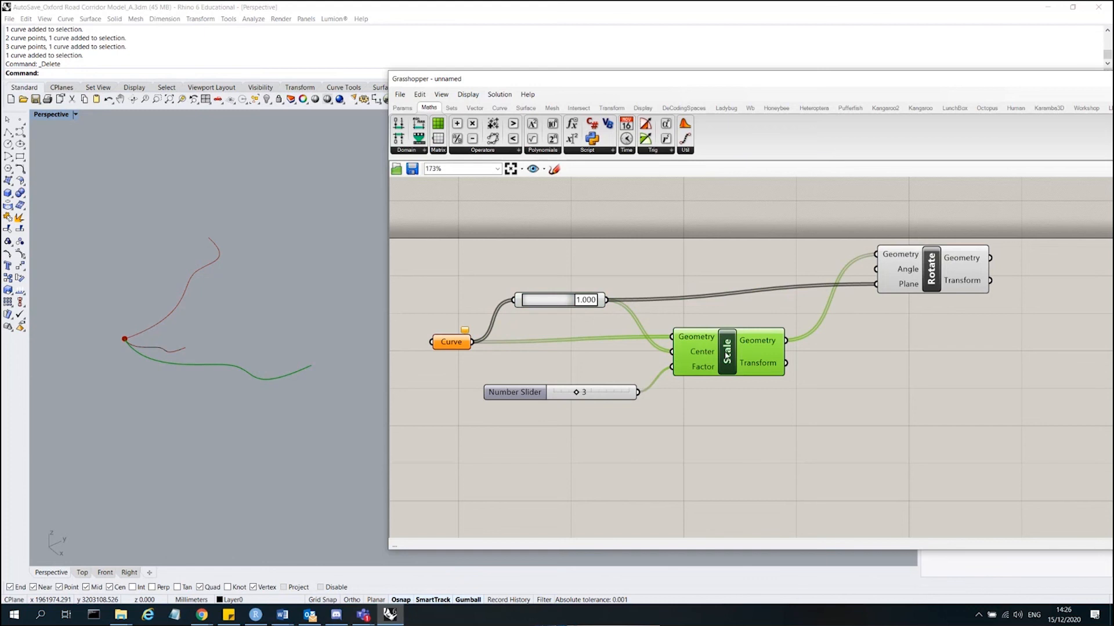
drag(726, 353, 723, 359)
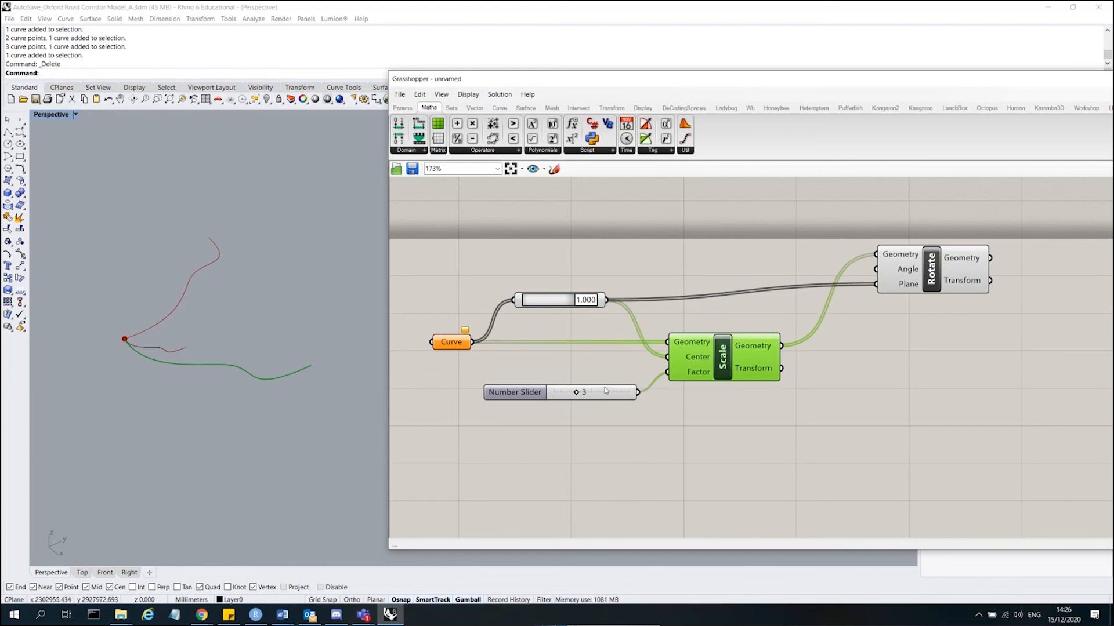
drag(735, 358, 728, 351)
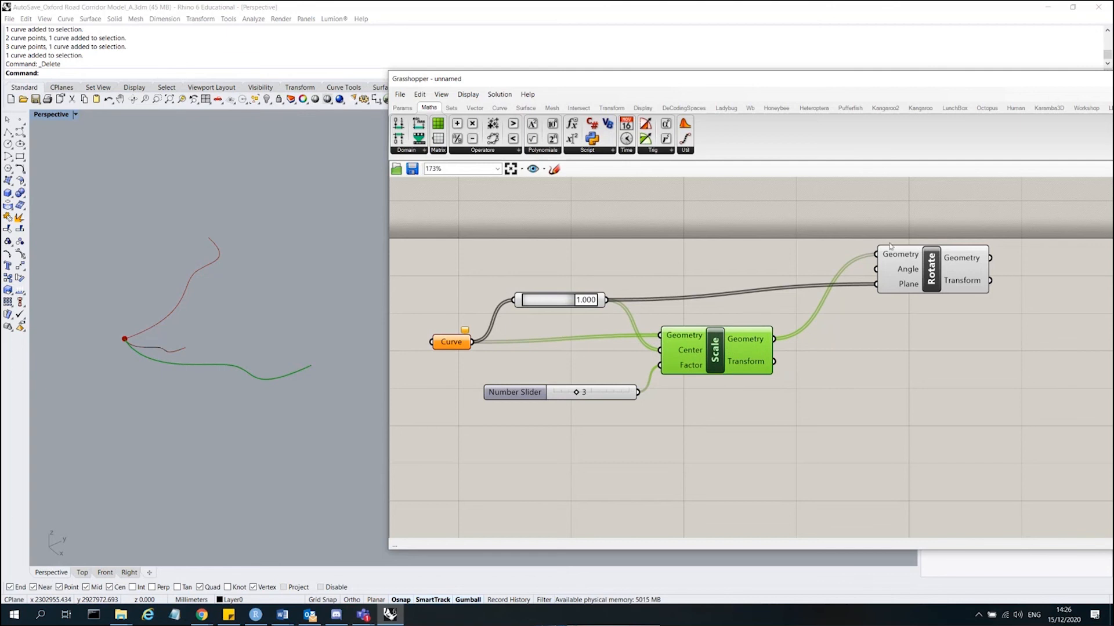
click(903, 254)
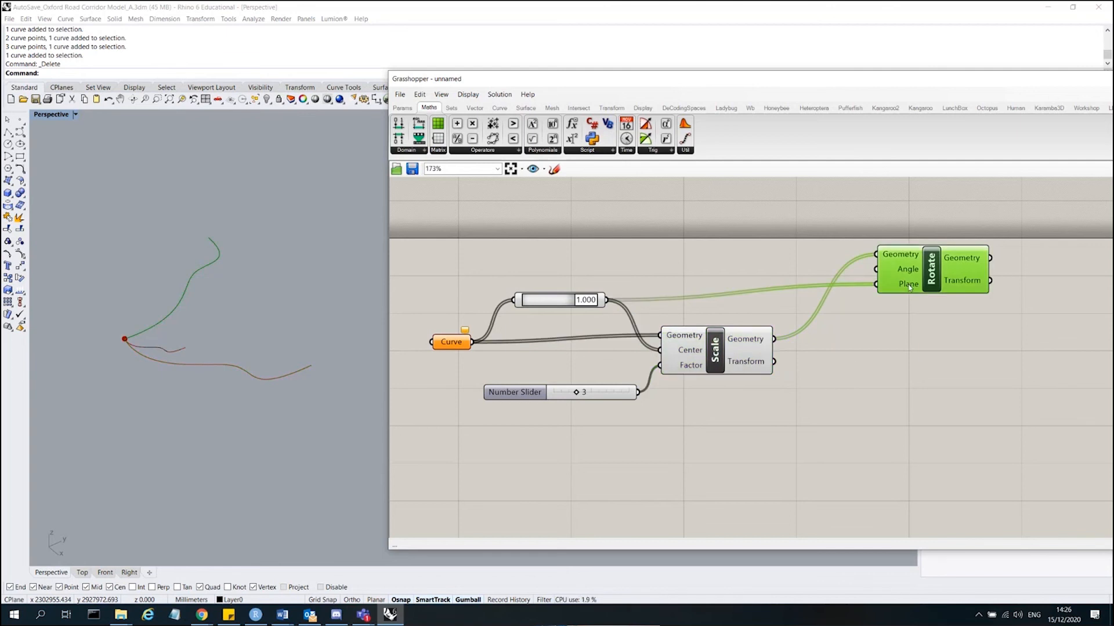
mouse_move(910, 288)
drag(246, 330, 197, 269)
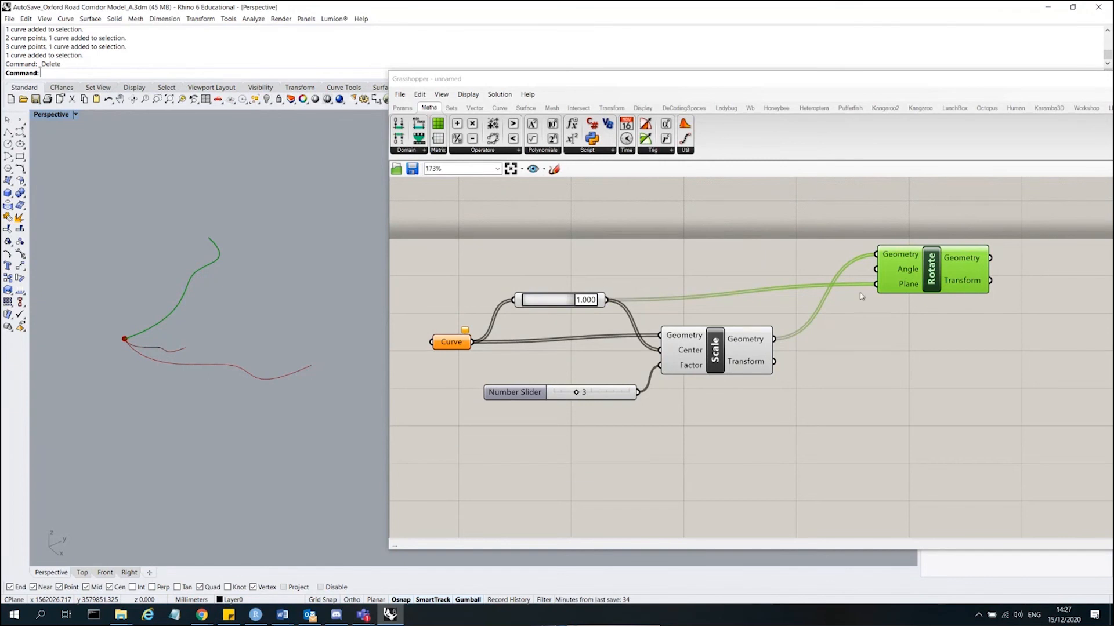
- Check the description of Rotate's Angle input, and move the Rotate component slightly lower and closer to Scale
drag(902, 287, 894, 262)
mouse_move(897, 276)
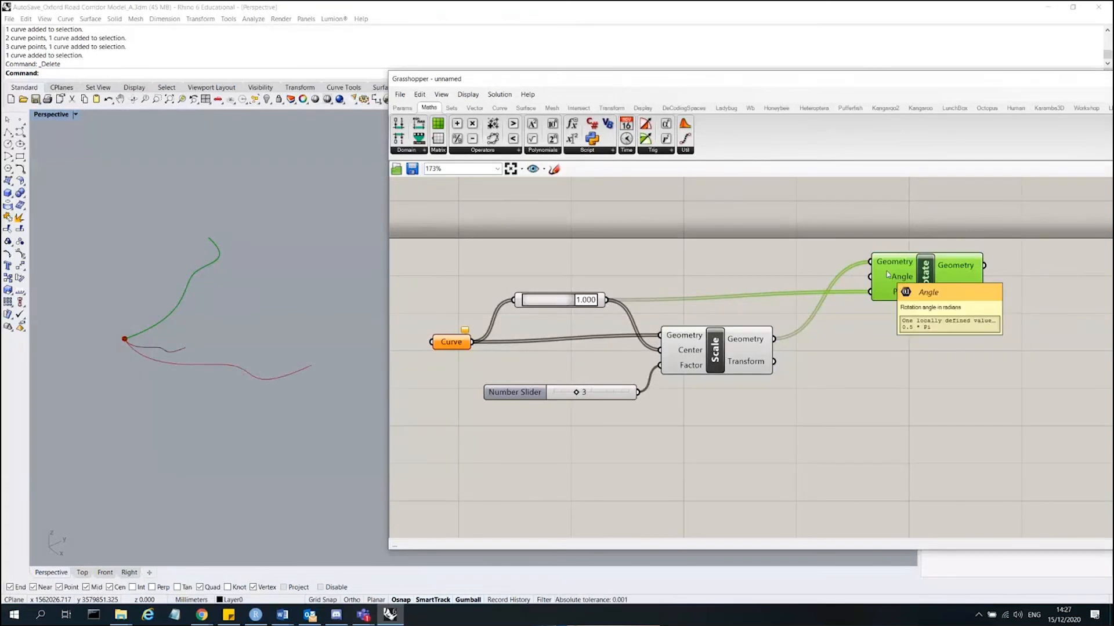
drag(904, 278, 918, 278)
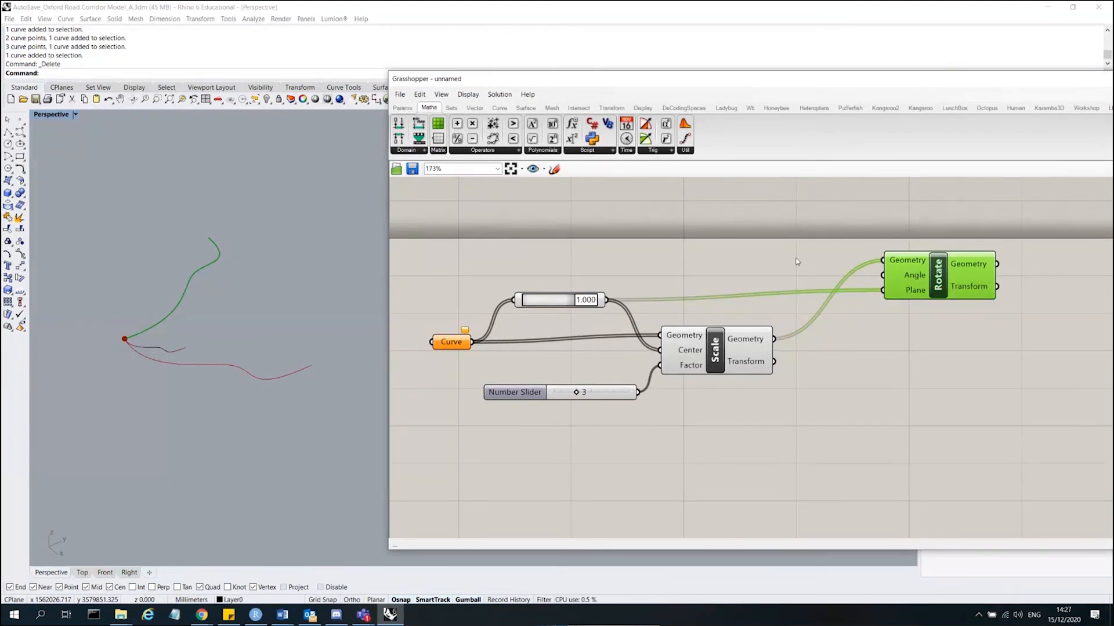
drag(919, 285, 908, 306)
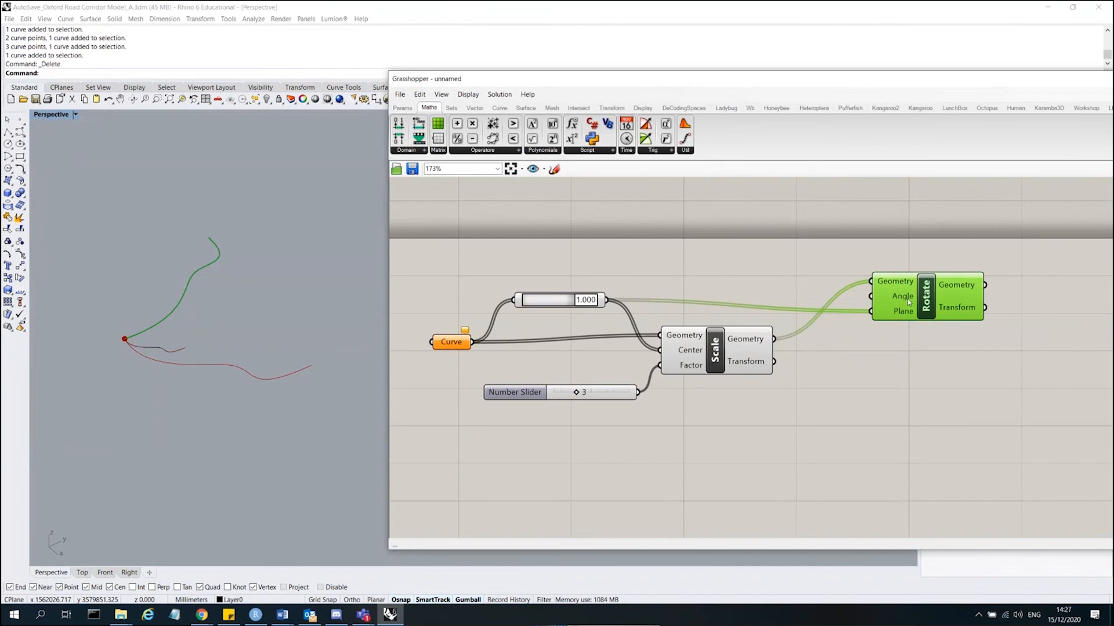
mouse_move(906, 301)
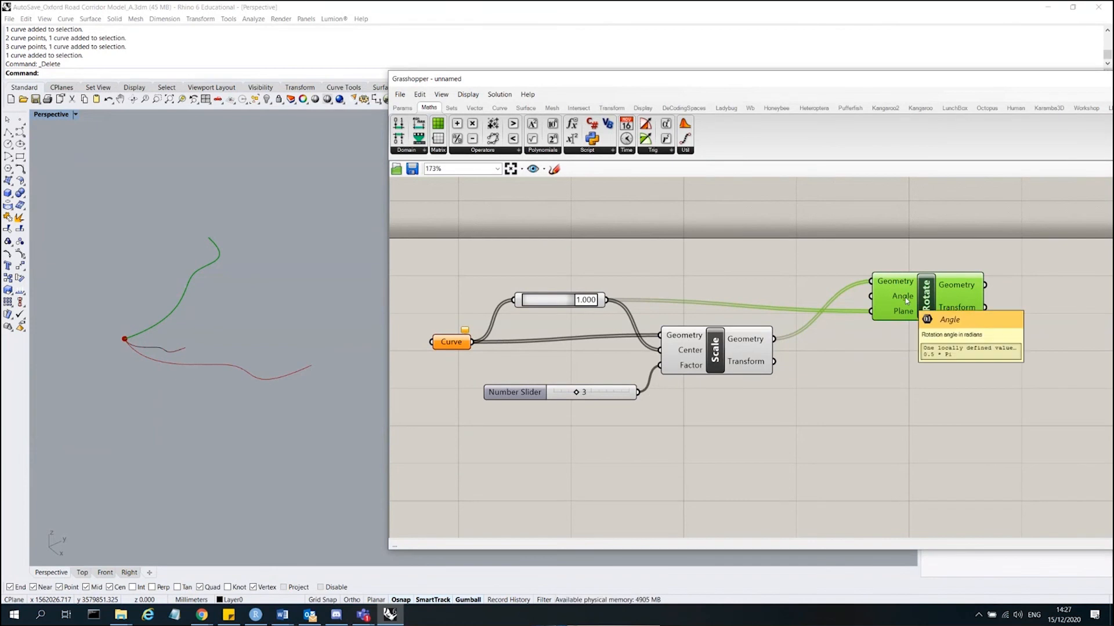
double_click(784, 271)
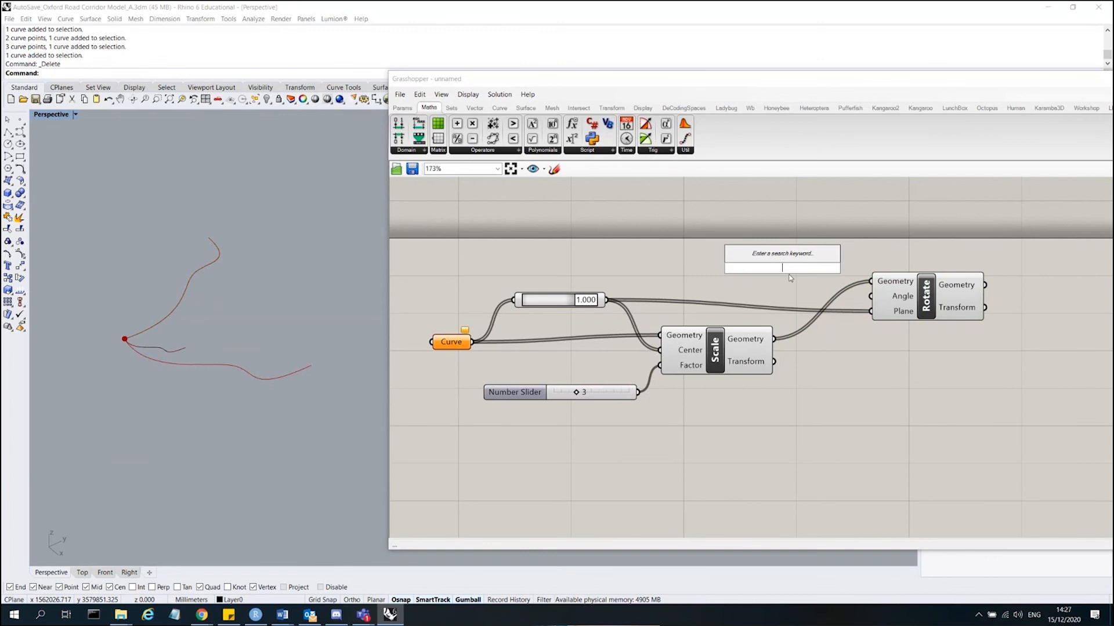
text(degrees)
key(Return)
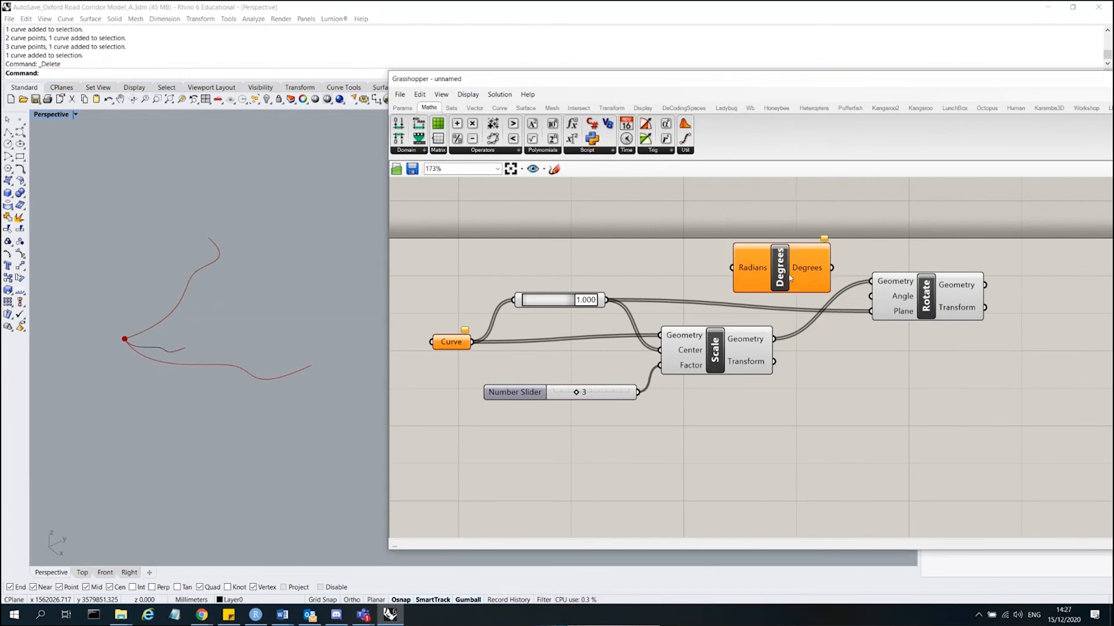
drag(790, 279, 782, 243)
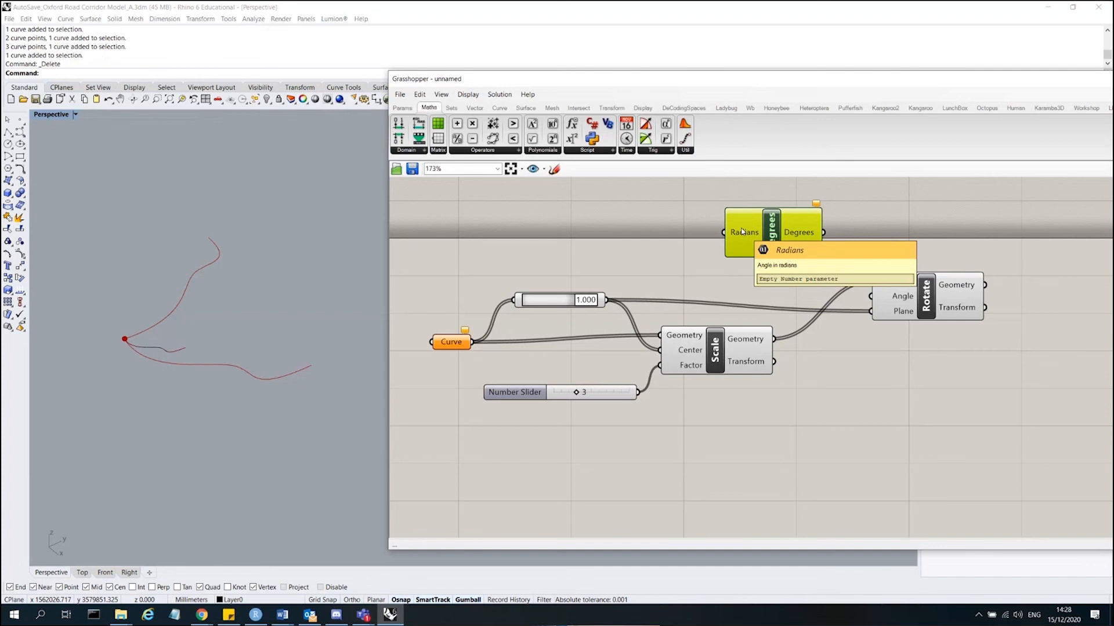
key(Delete)
- Add a Radians component to the canvas above the Scale component
double_click(737, 243)
text(rad)
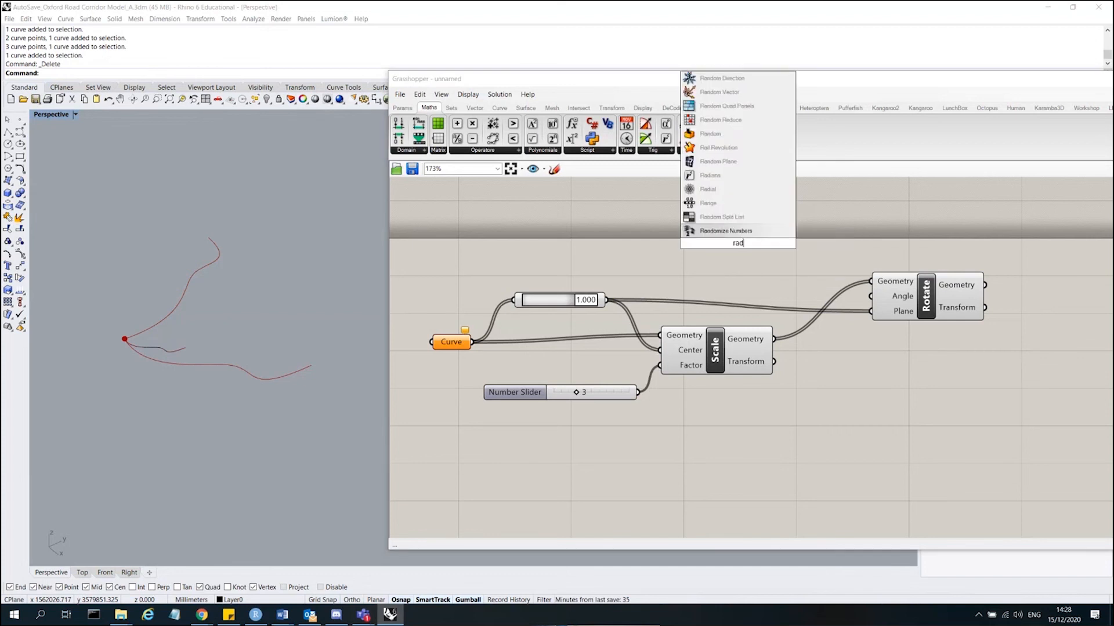
text(i)
key(Return)
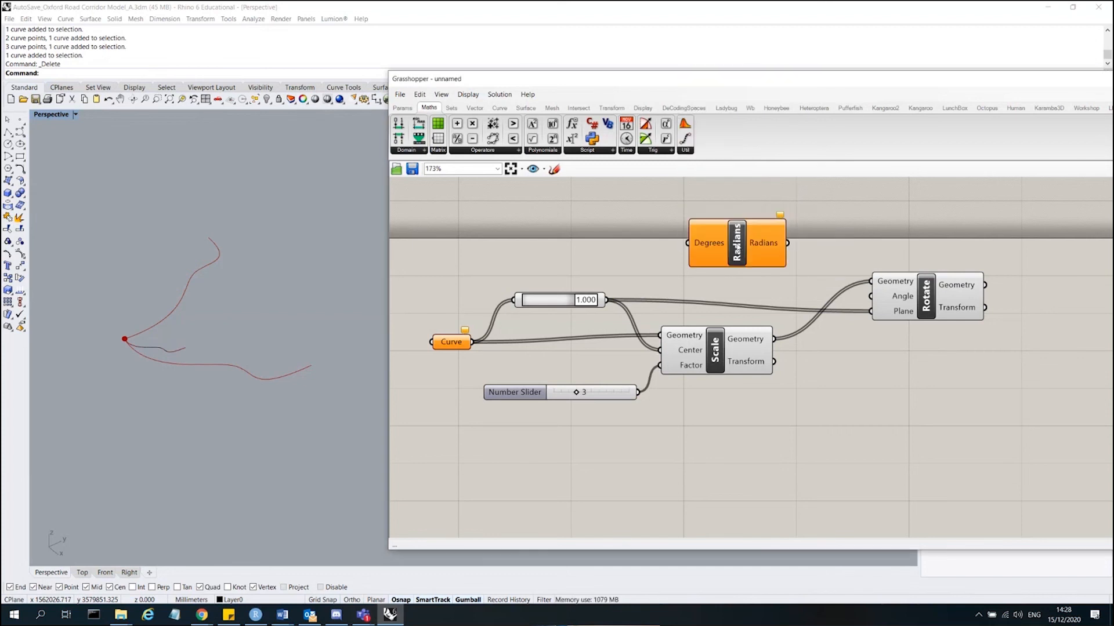
- Create a number slider with the value 180 and connect it to the Radians component's Degrees input
double_click(562, 230)
text(1)
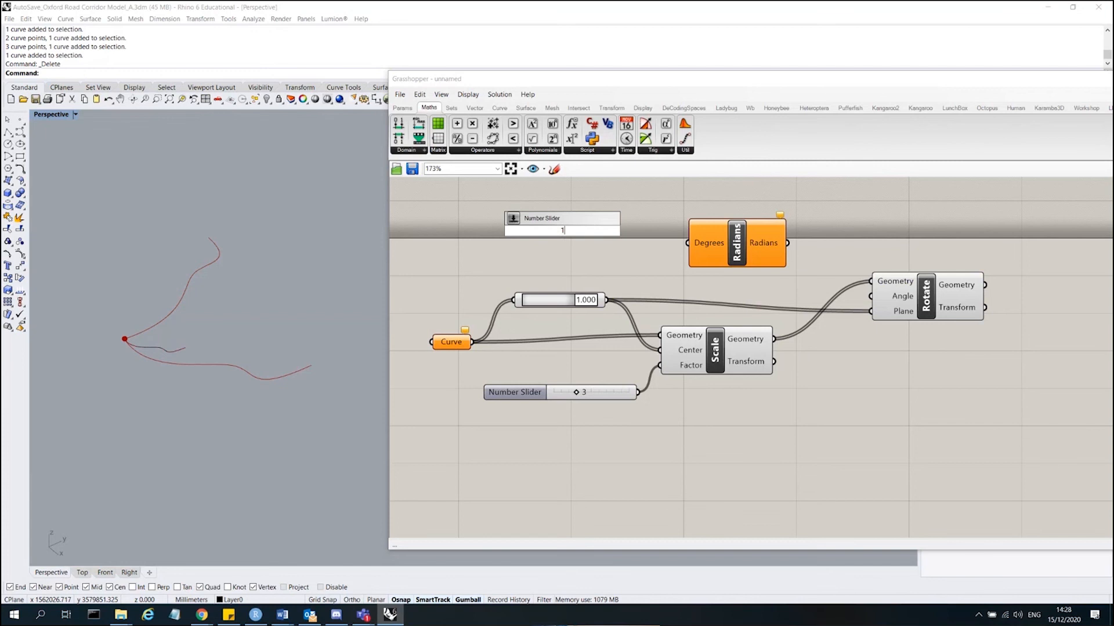
text(80)
key(Return)
drag(639, 231, 688, 243)
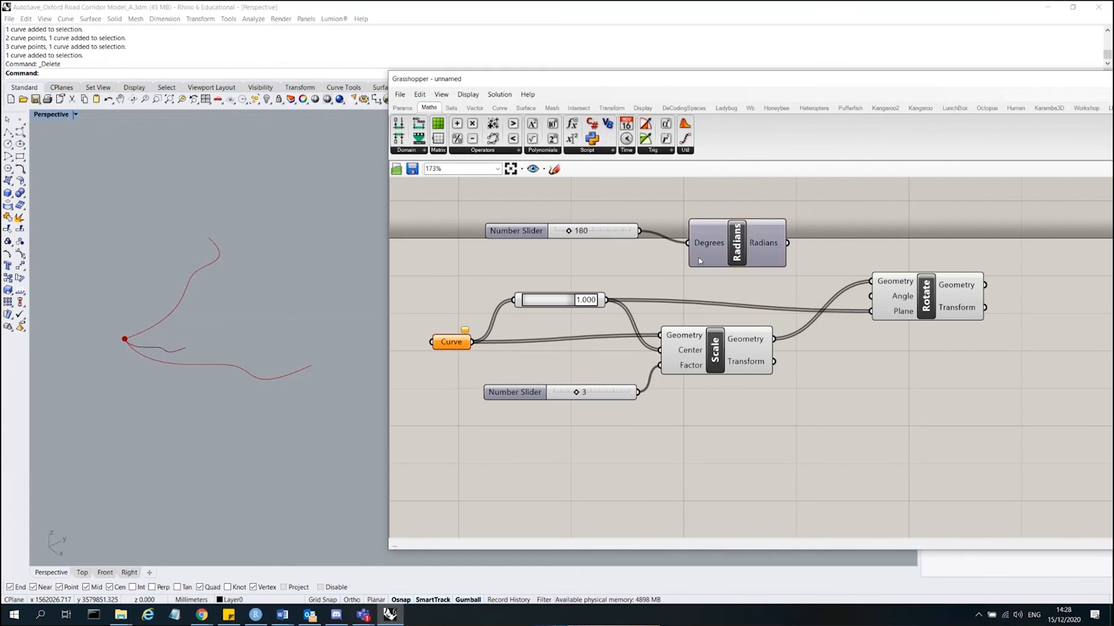
- Examine the Radians component's input and output values, and move the component closer to the 180 slider and slightly lower
click(712, 242)
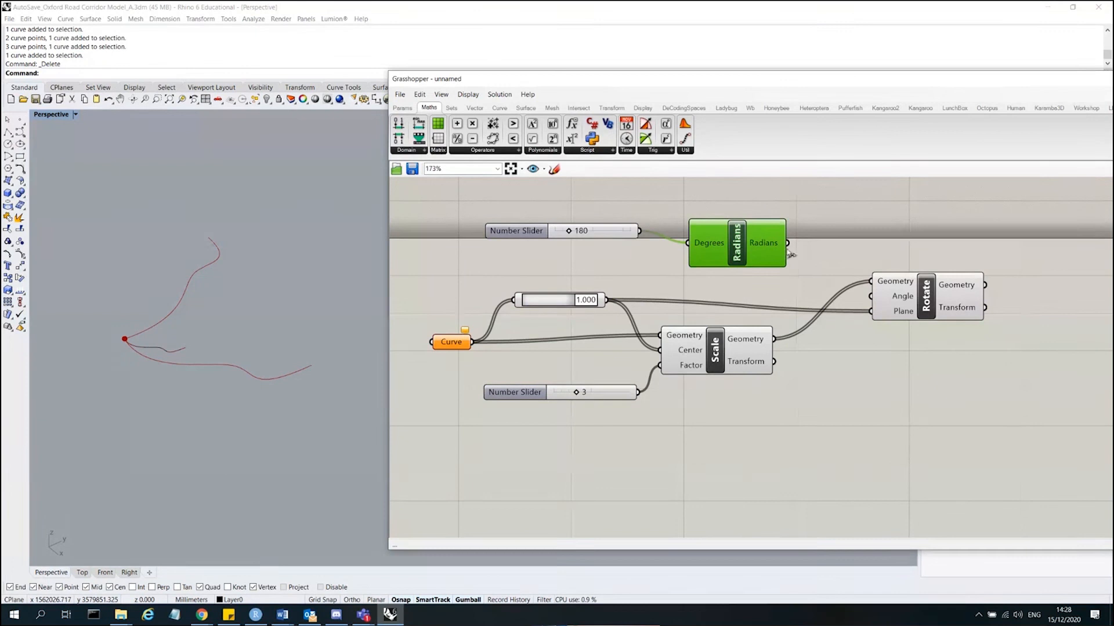
mouse_move(772, 243)
mouse_move(706, 249)
mouse_move(758, 248)
mouse_down()
mouse_move(776, 222)
mouse_move(719, 238)
mouse_move(743, 235)
mouse_up()
scroll(593, 232, up, 3)
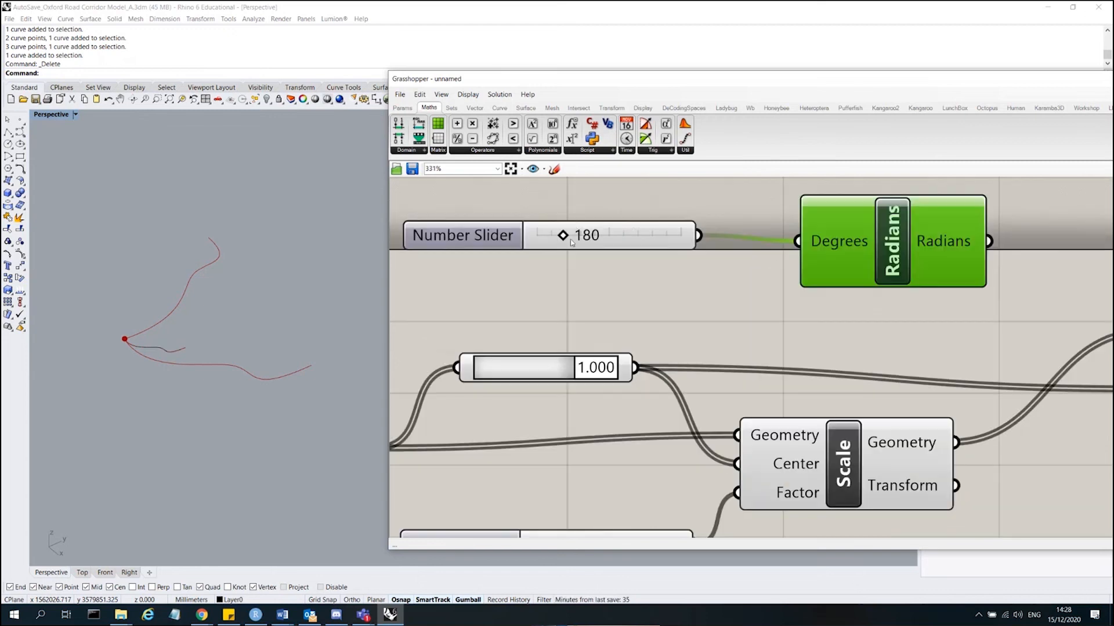
scroll(565, 248, down, 5)
scroll(749, 256, up, 5)
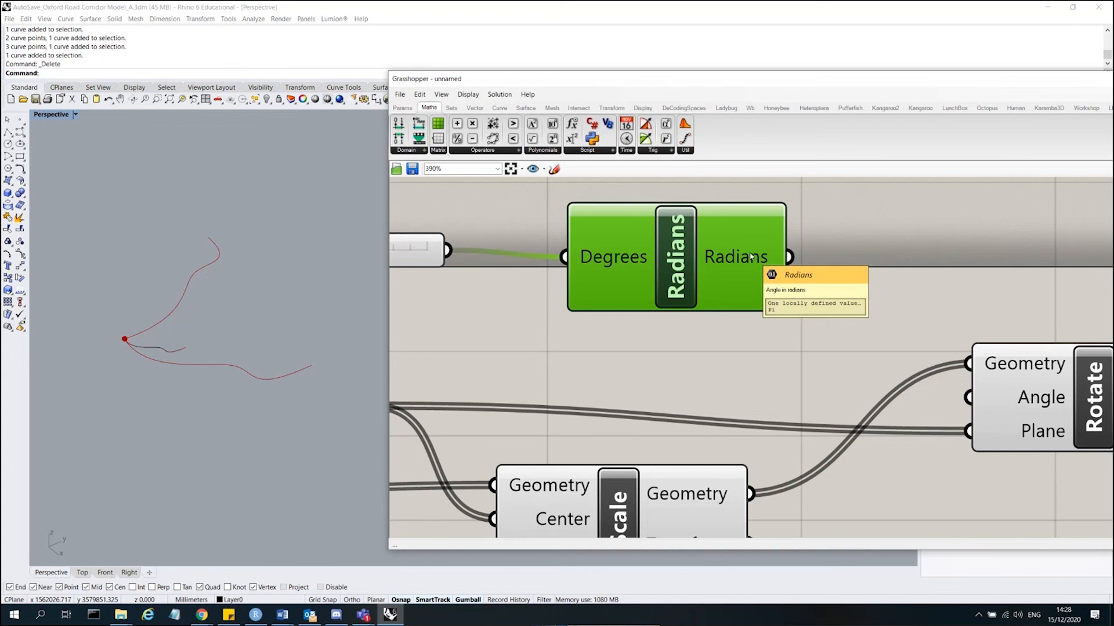
scroll(750, 257, down, 3)
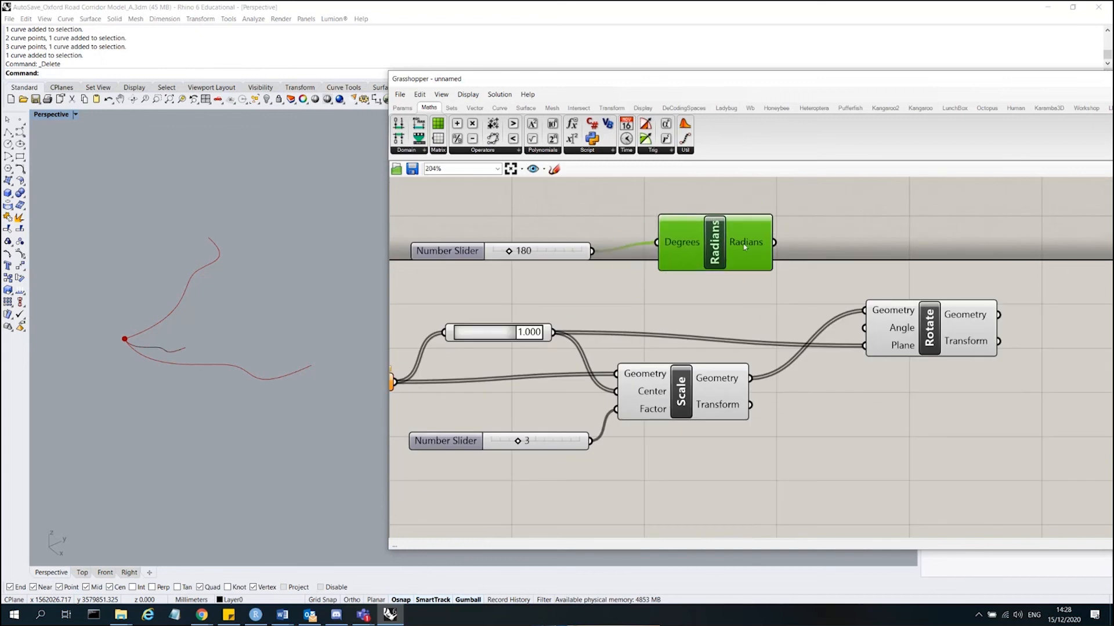
drag(744, 247, 706, 272)
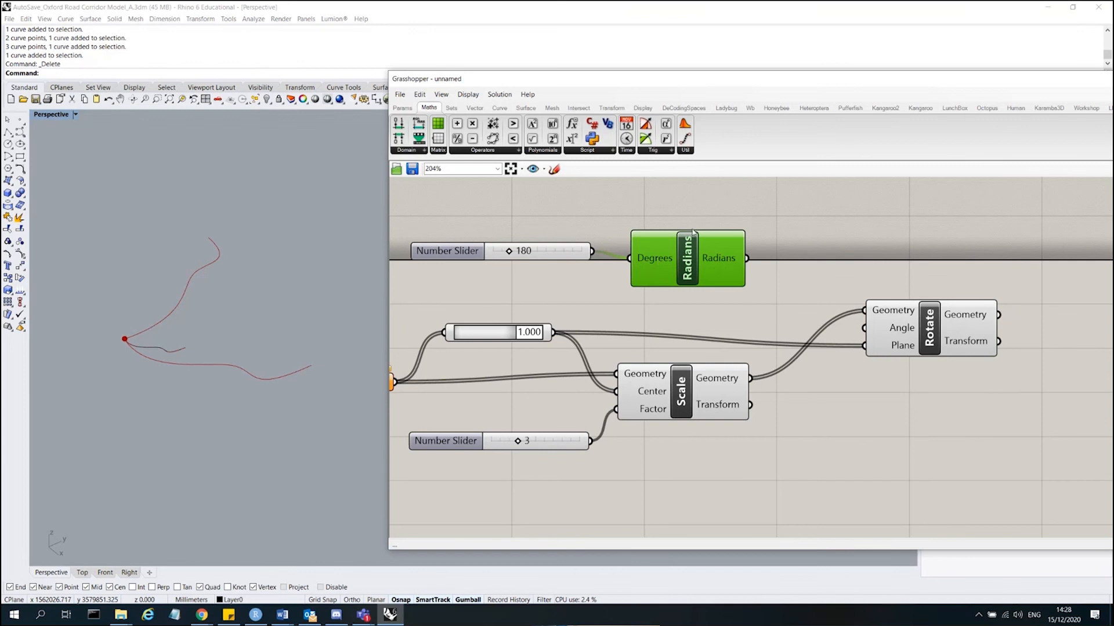
- Connect the Radians component's output to the Angle input of the Rotate component
scroll(737, 296, down, 3)
scroll(783, 356, up, 3)
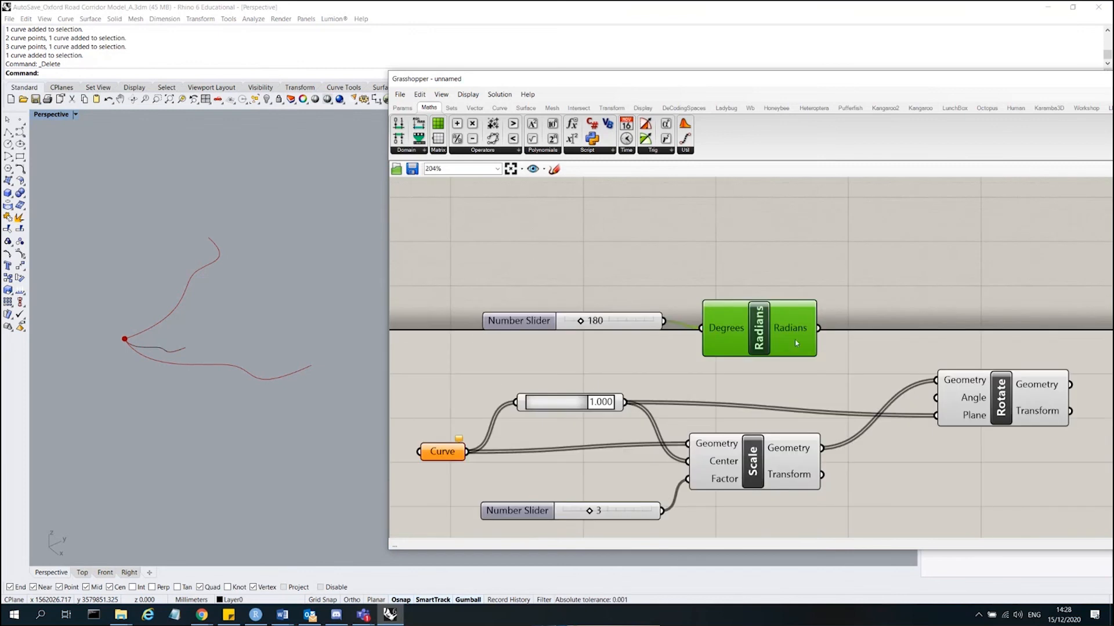
scroll(410, 256, down, 3)
scroll(740, 306, up, 4)
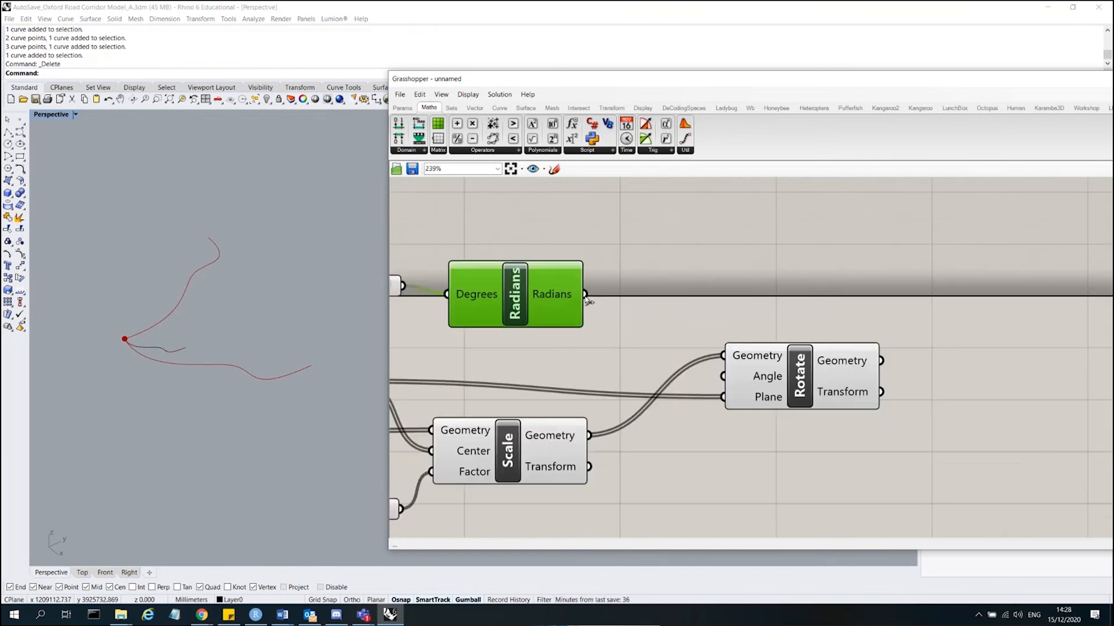
drag(586, 296, 725, 376)
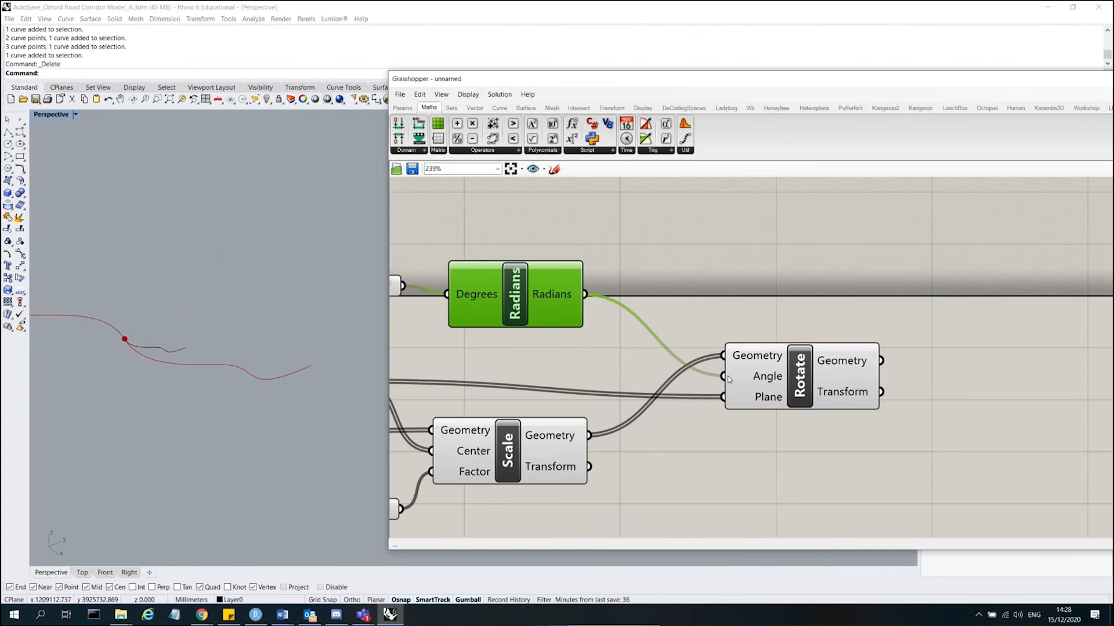
- Select the Rotate component and examine its rotated curve in the Rhino viewport
scroll(729, 379, down, 4)
scroll(577, 302, up, 3)
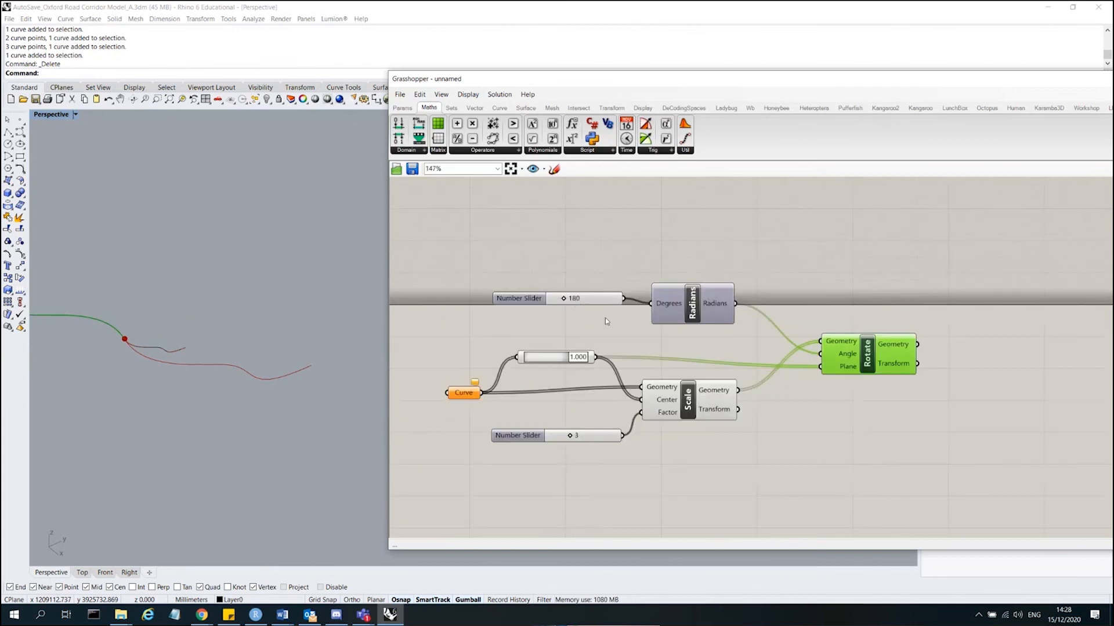
click(519, 298)
click(852, 364)
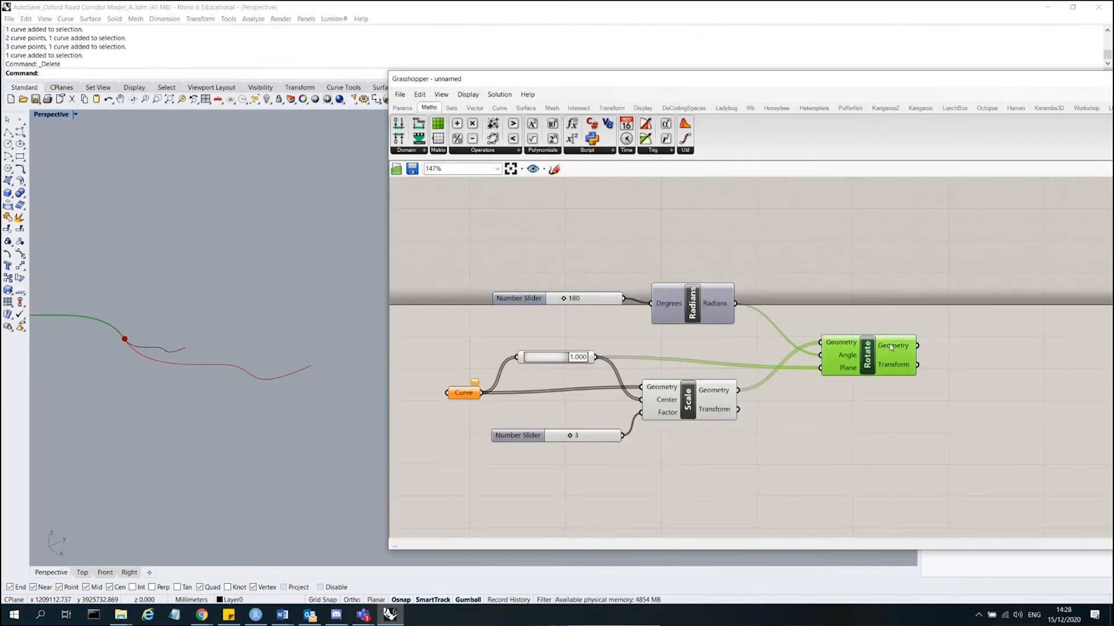
scroll(239, 330, down, 2)
scroll(187, 309, up, 2)
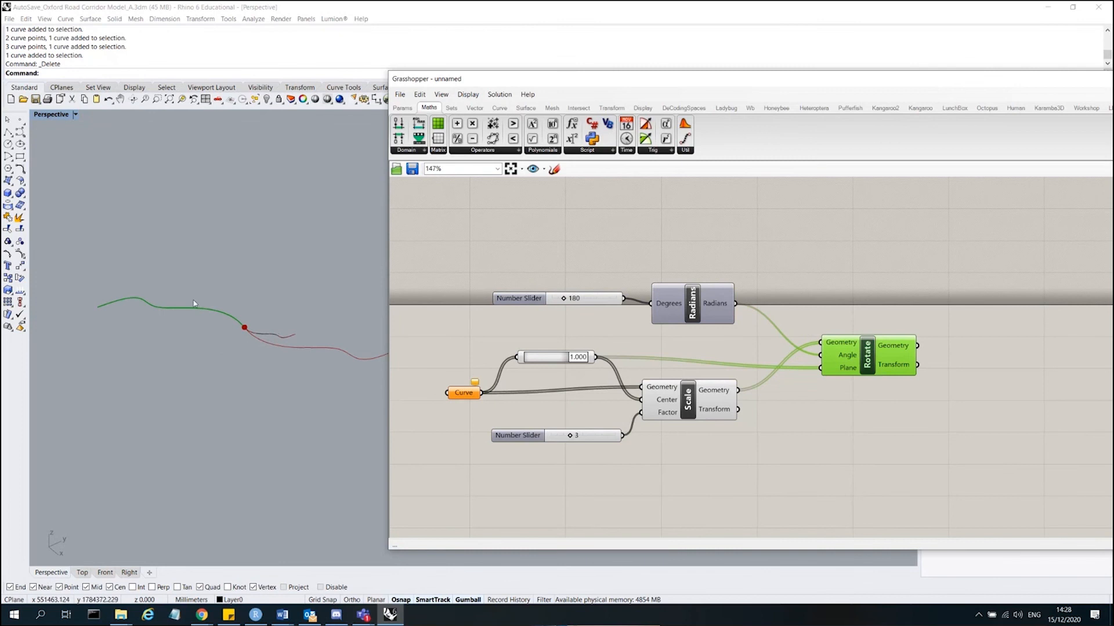
- Move the curve point component slightly lower and set it to 0.944, and set the slider feeding Radians to 485
scroll(545, 327, up, 2)
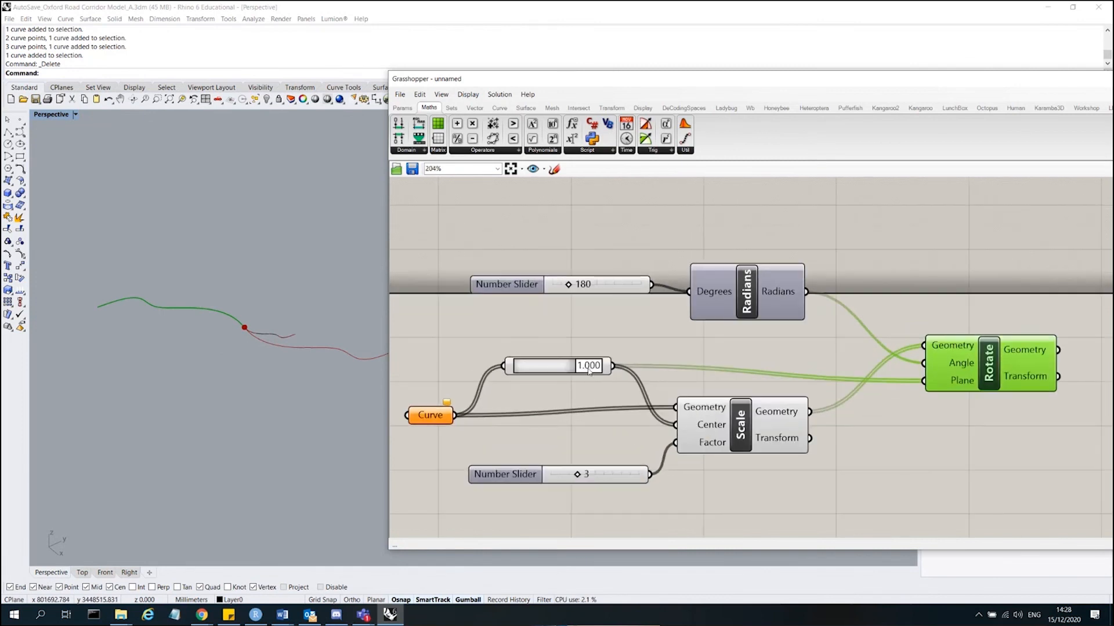
mouse_move(550, 366)
mouse_down()
mouse_move(519, 367)
mouse_move(519, 382)
mouse_move(535, 381)
mouse_move(495, 381)
mouse_move(556, 381)
mouse_up()
drag(569, 285, 595, 285)
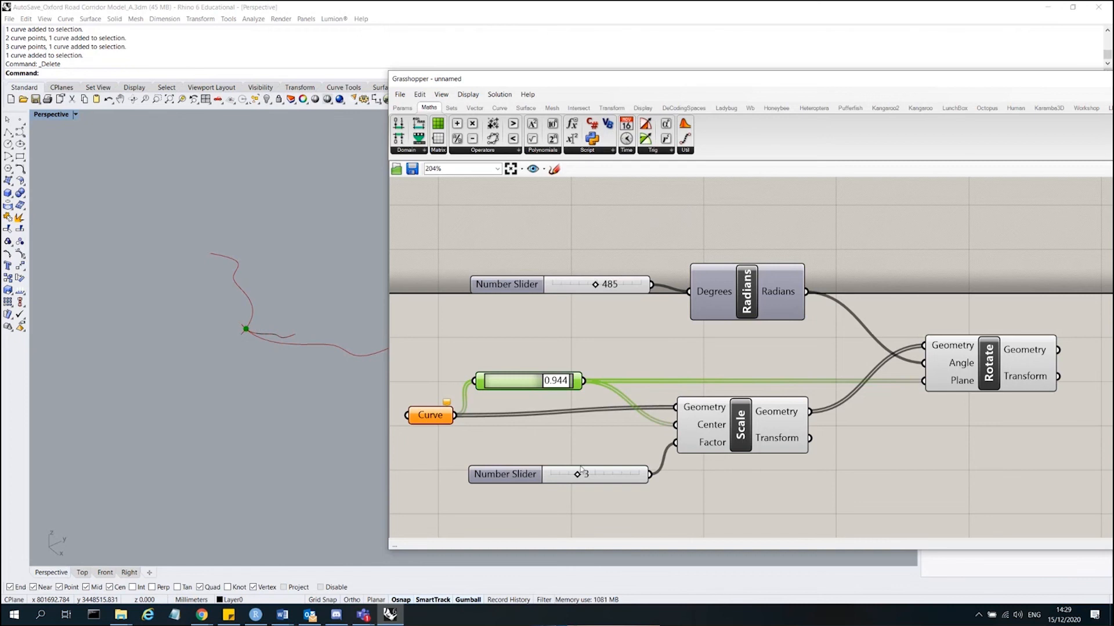
mouse_move(580, 470)
mouse_down()
mouse_move(621, 473)
mouse_move(577, 474)
mouse_up()
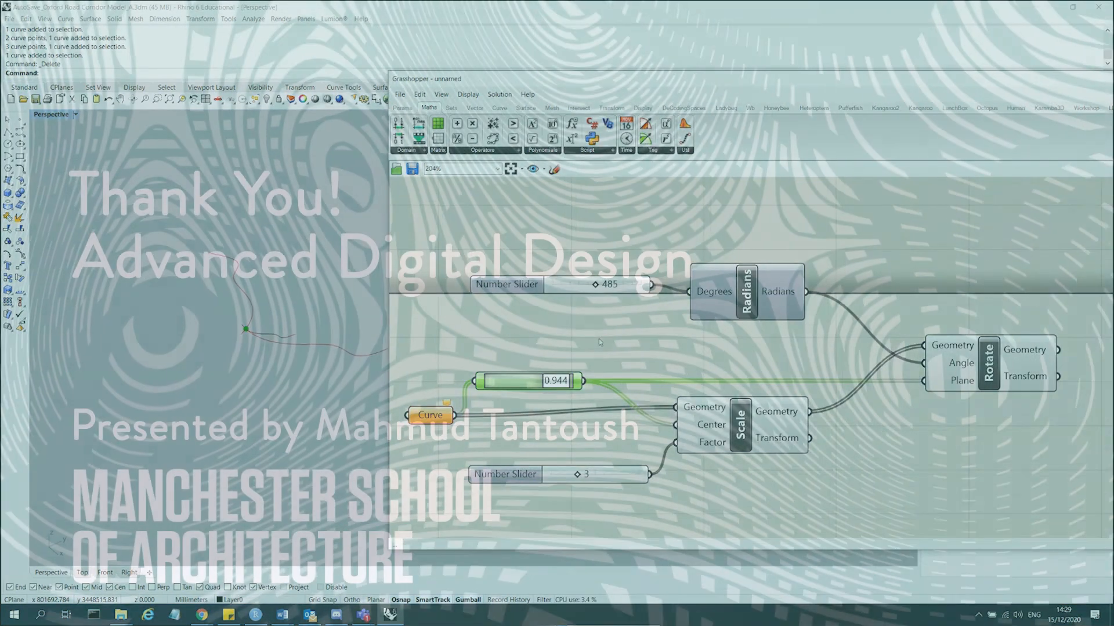